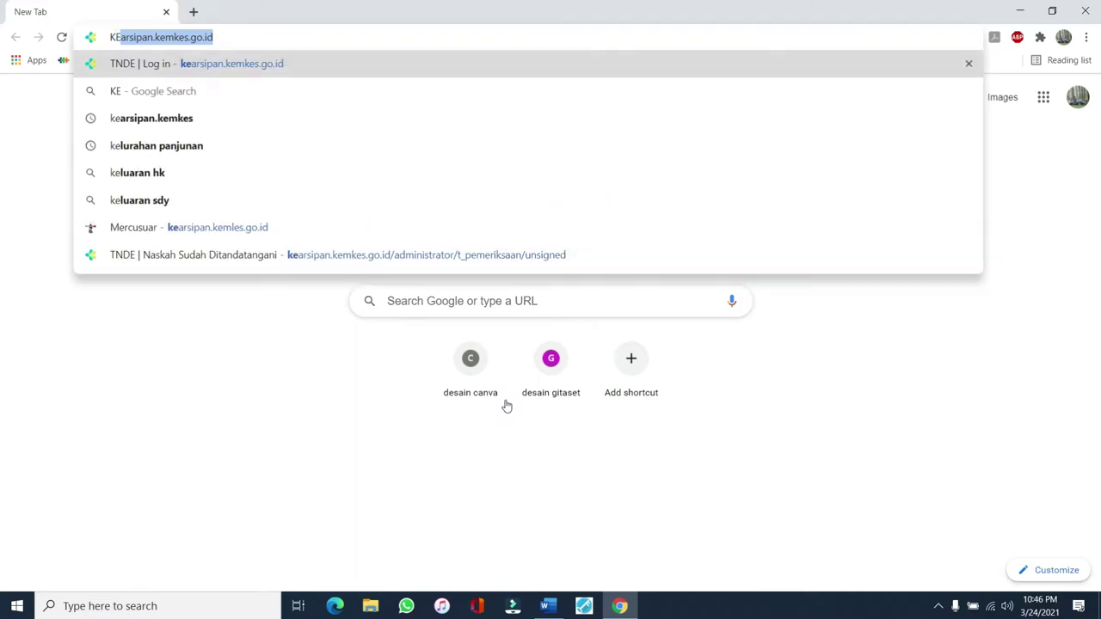
Open the TNDE site and log in with the account's username and password
key(Return)
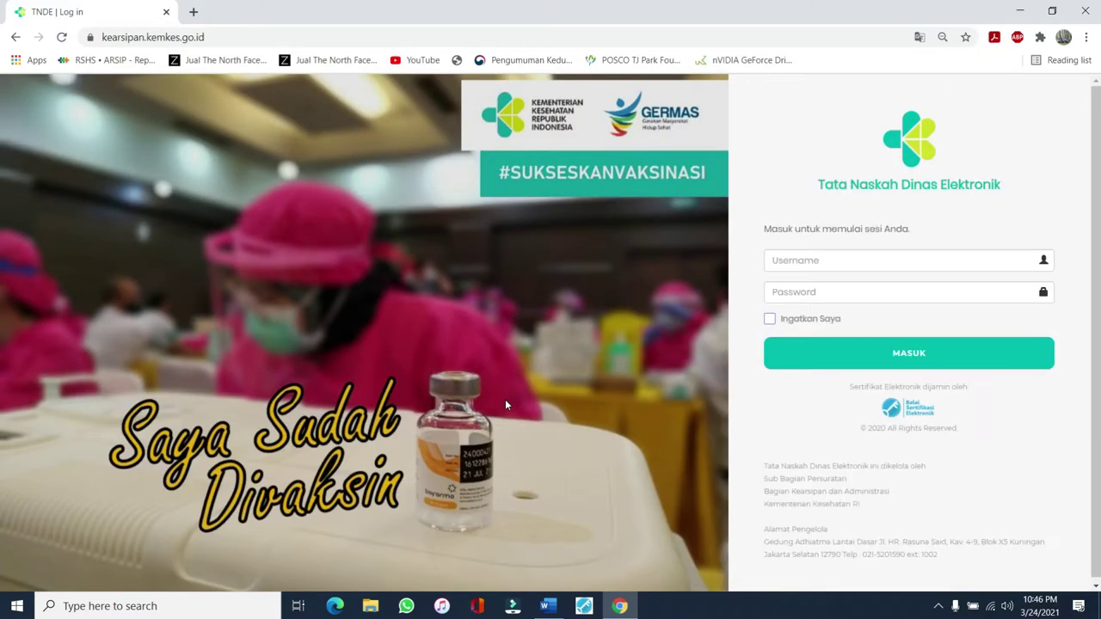
click(789, 257)
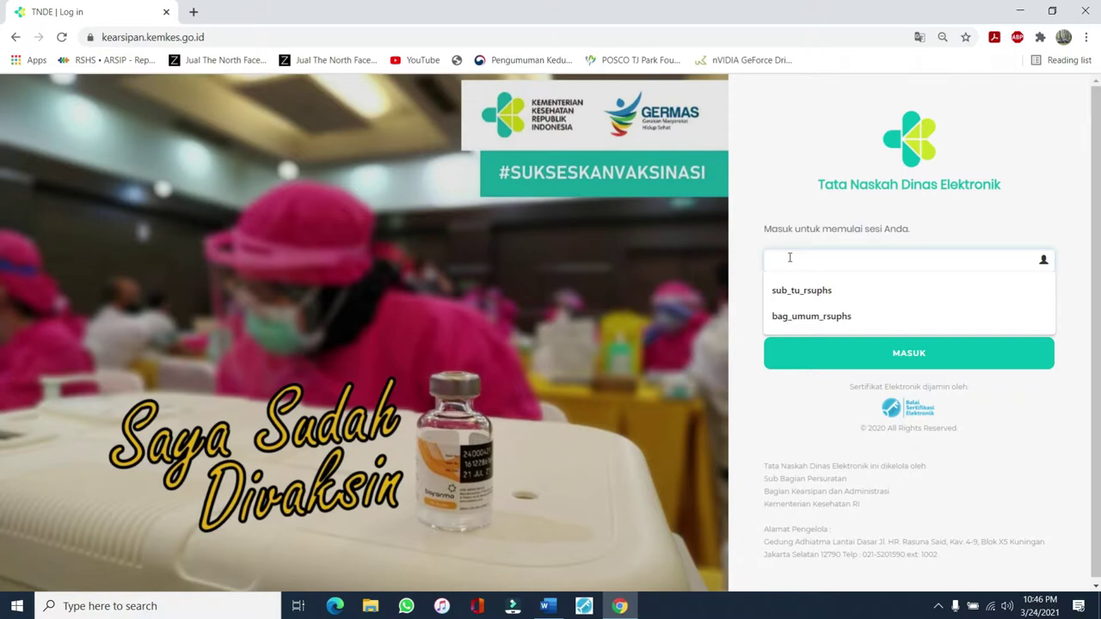
text(konsep)
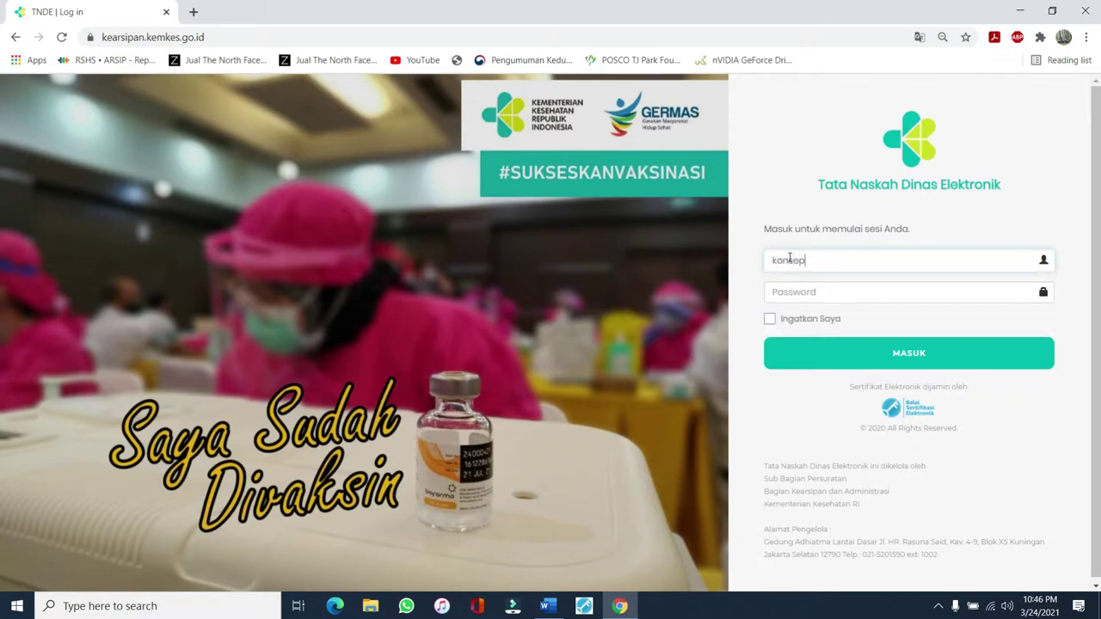
text(_subbagtu_ rsuphs)
click(787, 288)
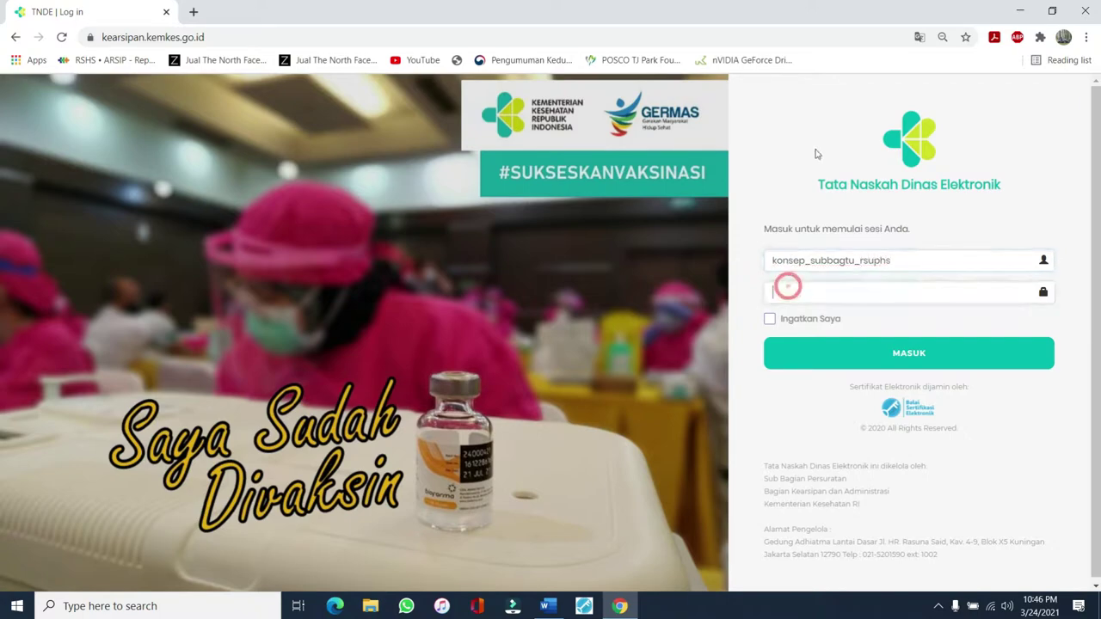
text(********)
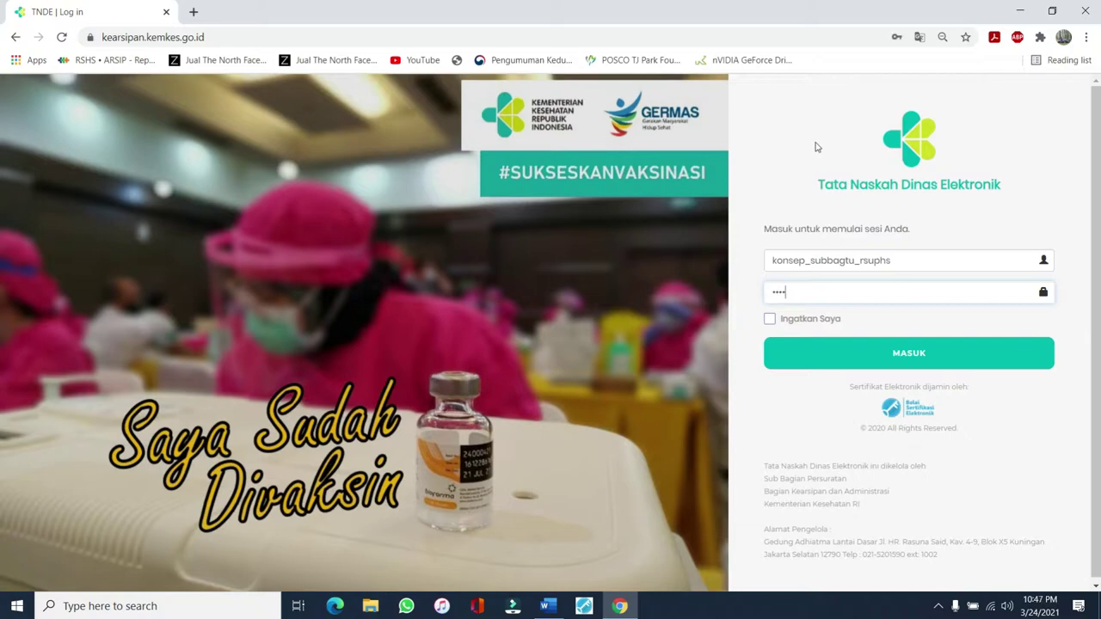
key(Return)
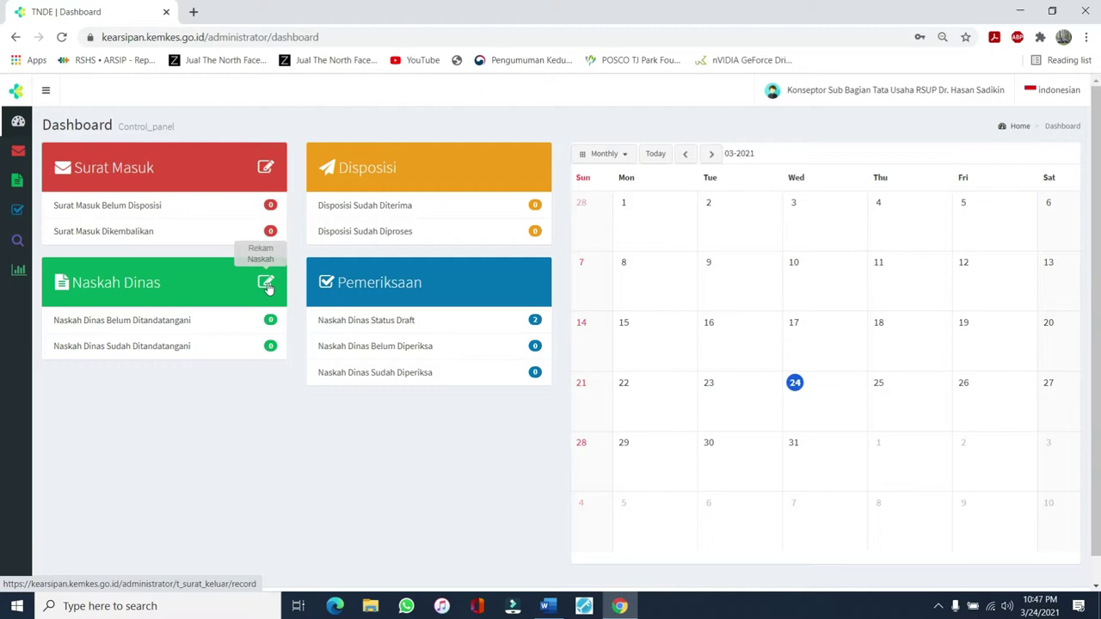
Start a new Naskah Dinas record from the Naskah Dinas card's Rekam Naskah icon
click(266, 284)
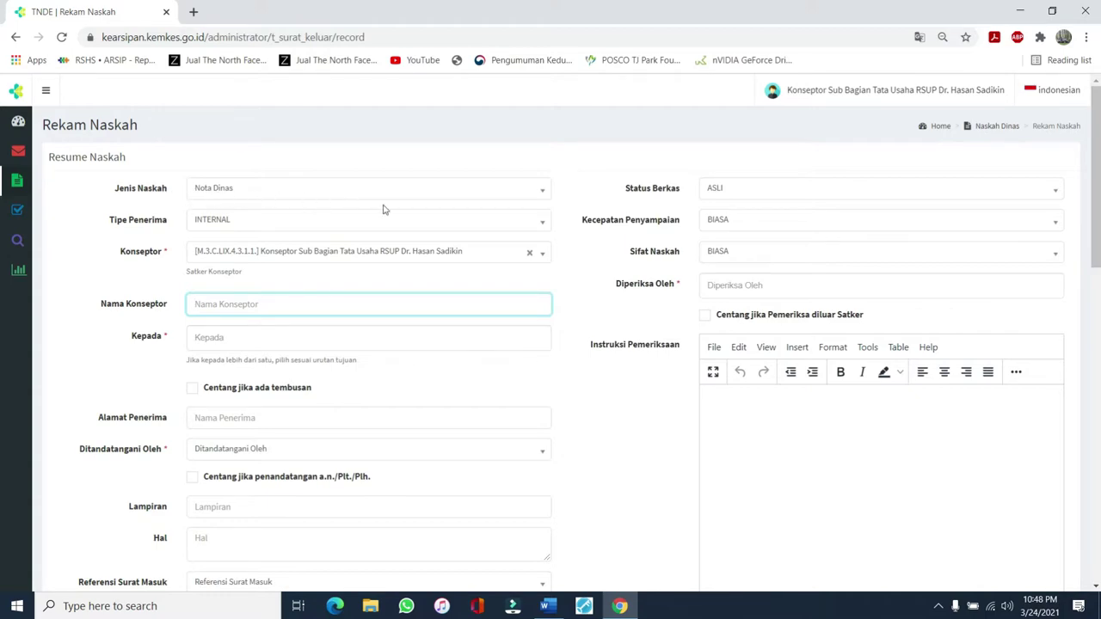
Open the Jenis Naskah dropdown to list the document types
click(545, 195)
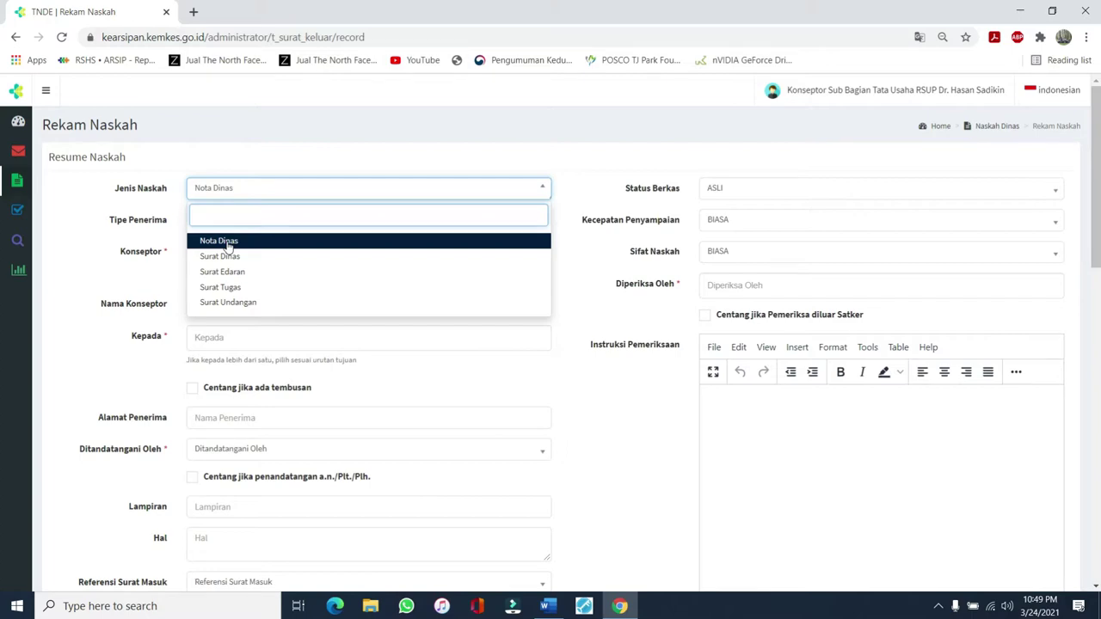
Choose Nota Dinas as the Jenis Naskah
click(227, 243)
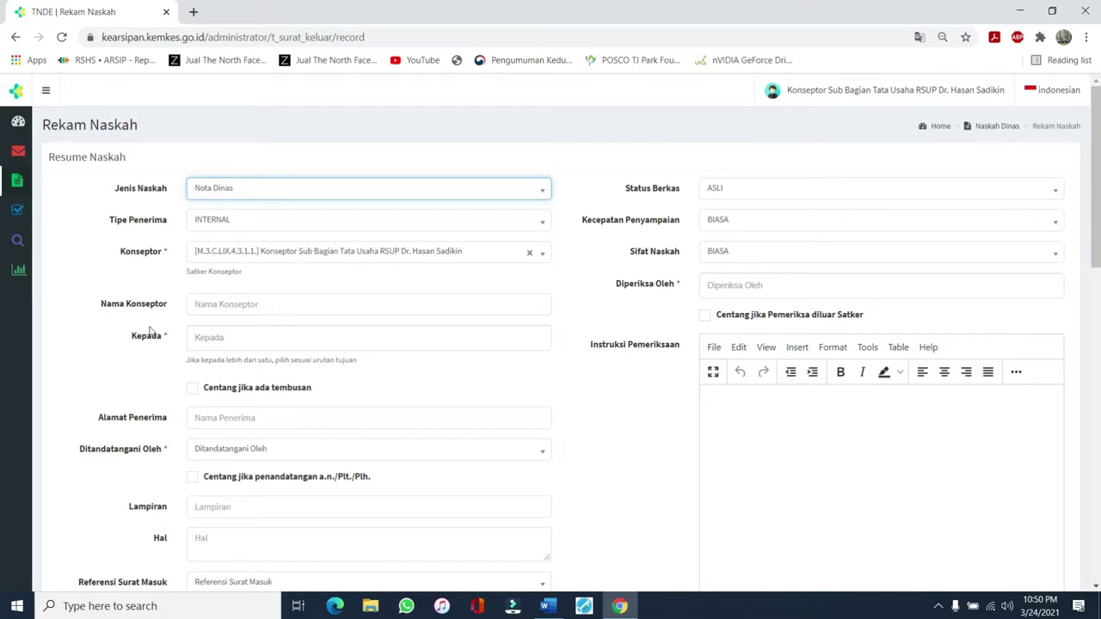
Enter the drafter's name, set Kepada to Direktur Perencanaan, Organisasi dan Umum, and tick tembusan
click(201, 301)
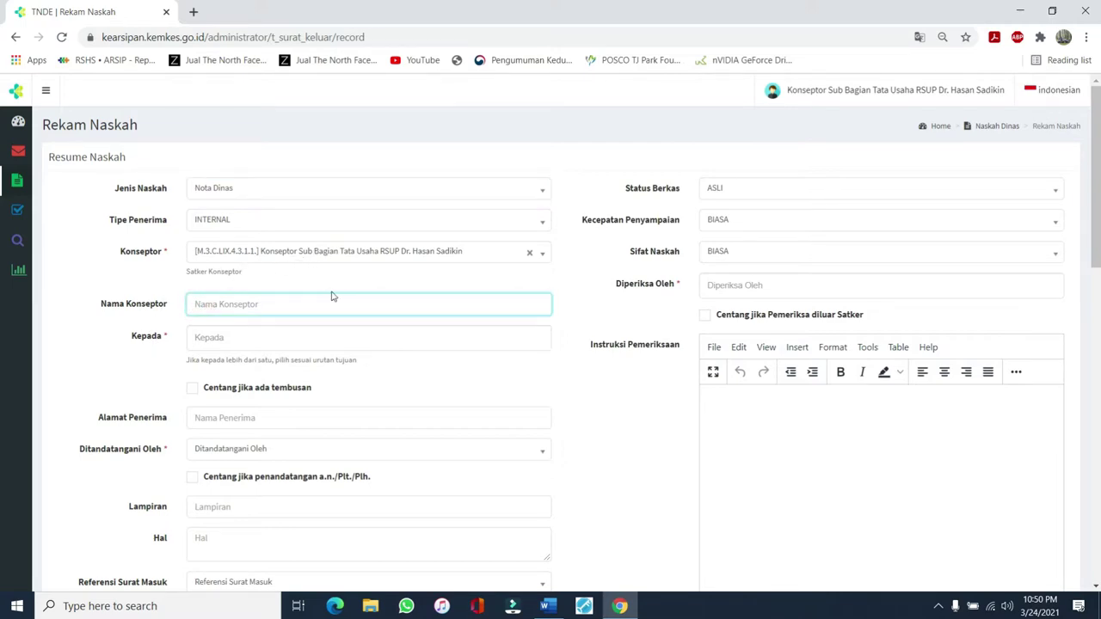
click(195, 337)
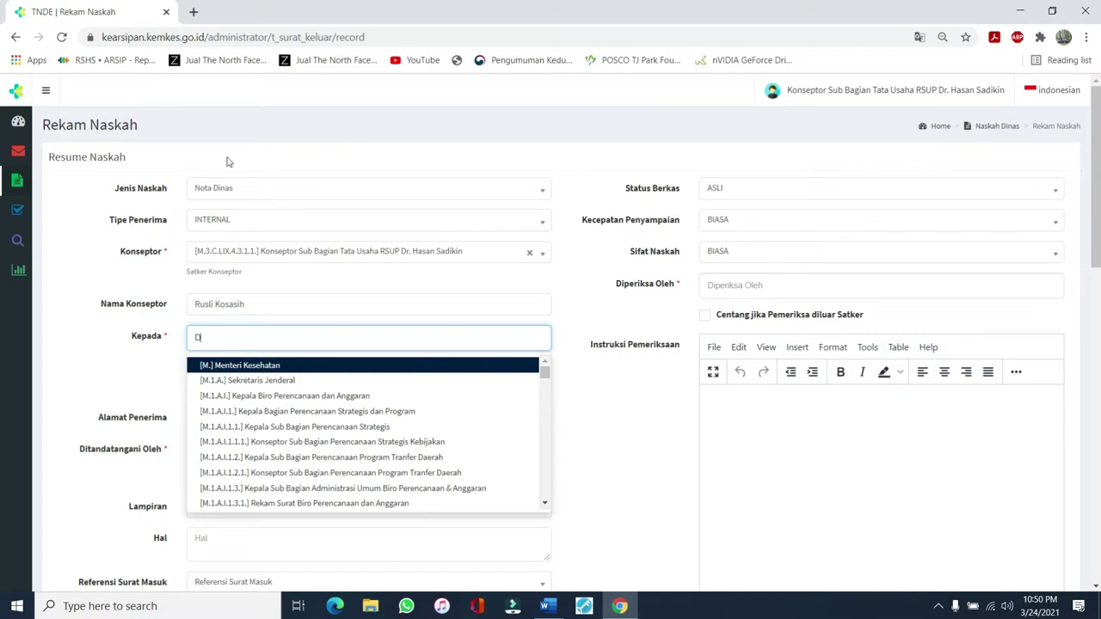
text(Direktur Pe)
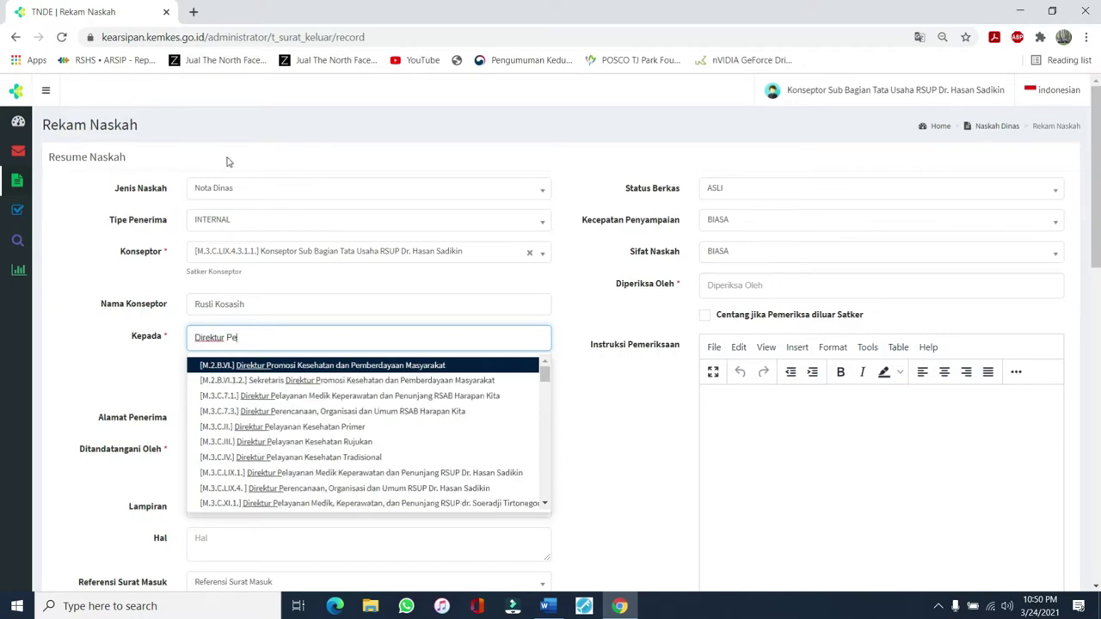
text(rencanaan)
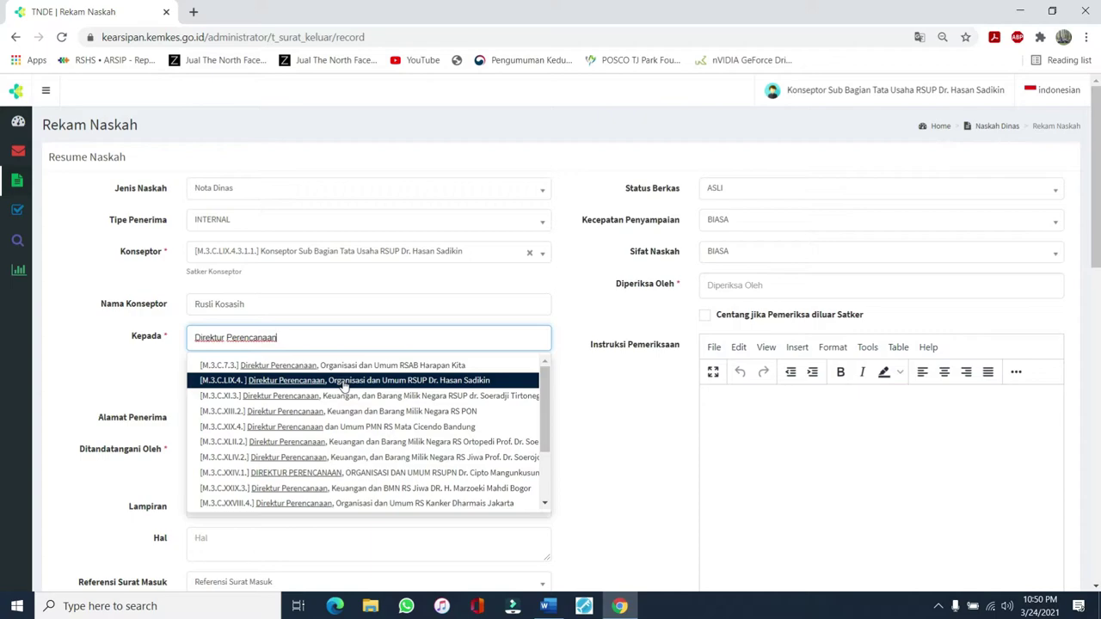
click(415, 384)
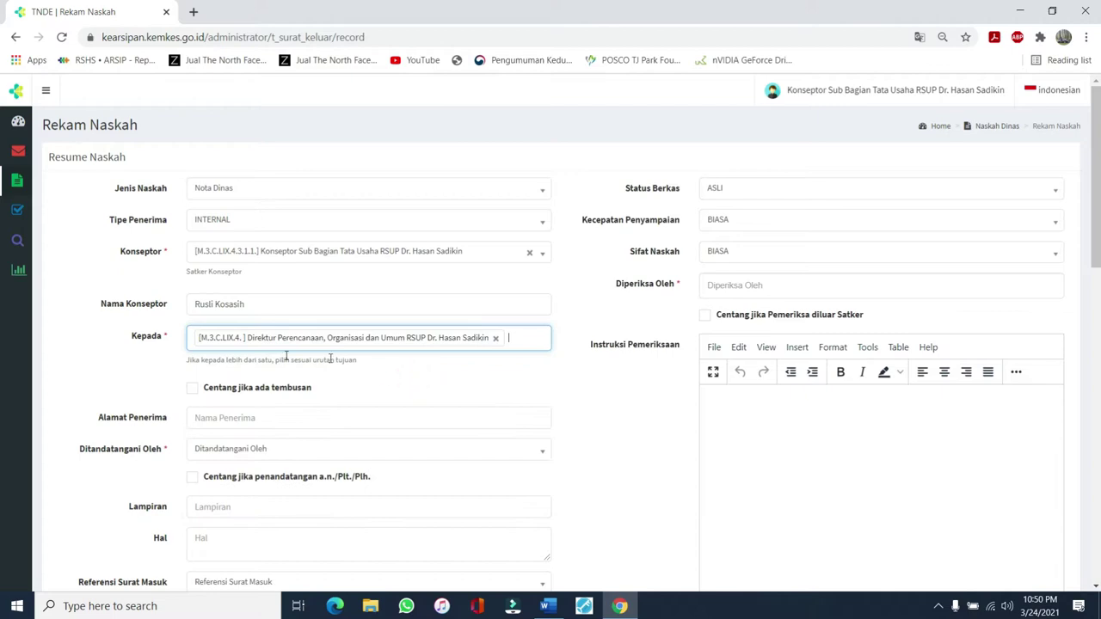
click(193, 389)
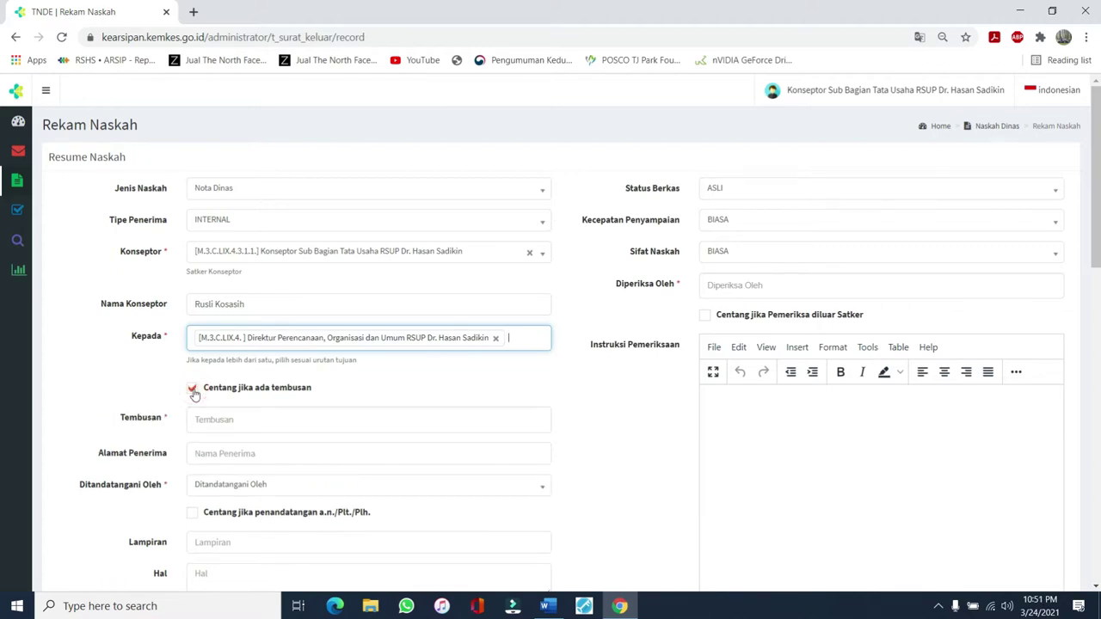
click(193, 389)
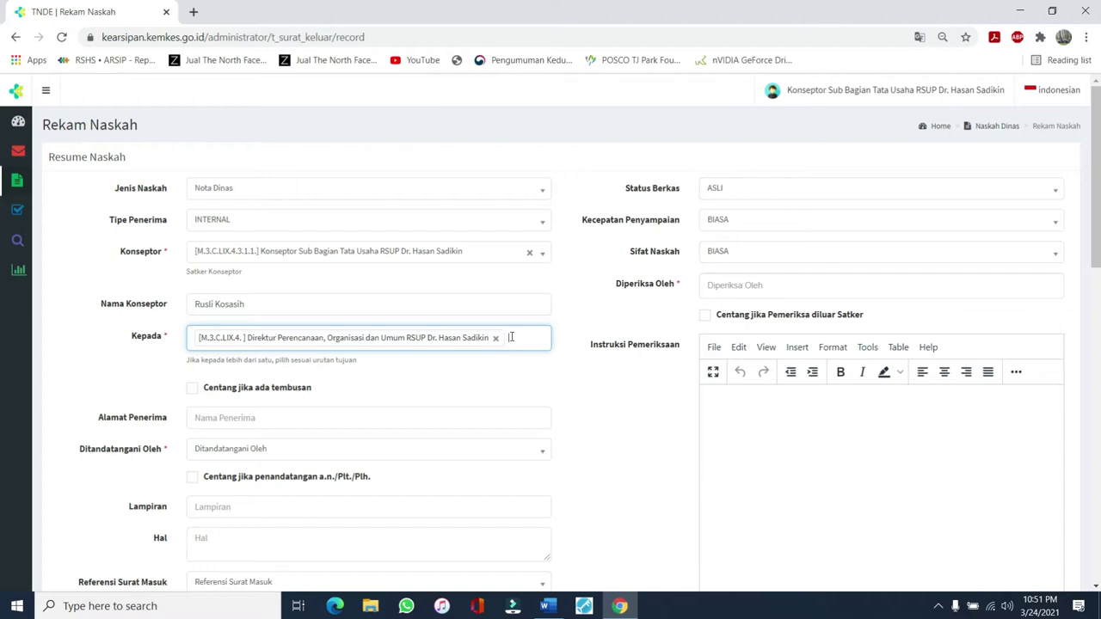
click(197, 418)
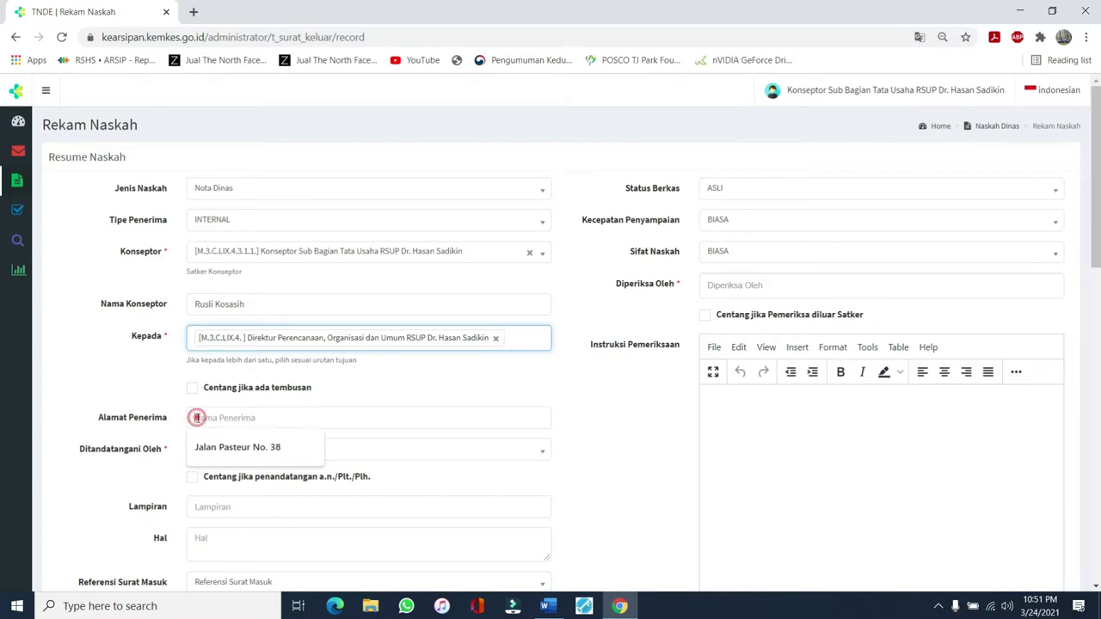
click(265, 449)
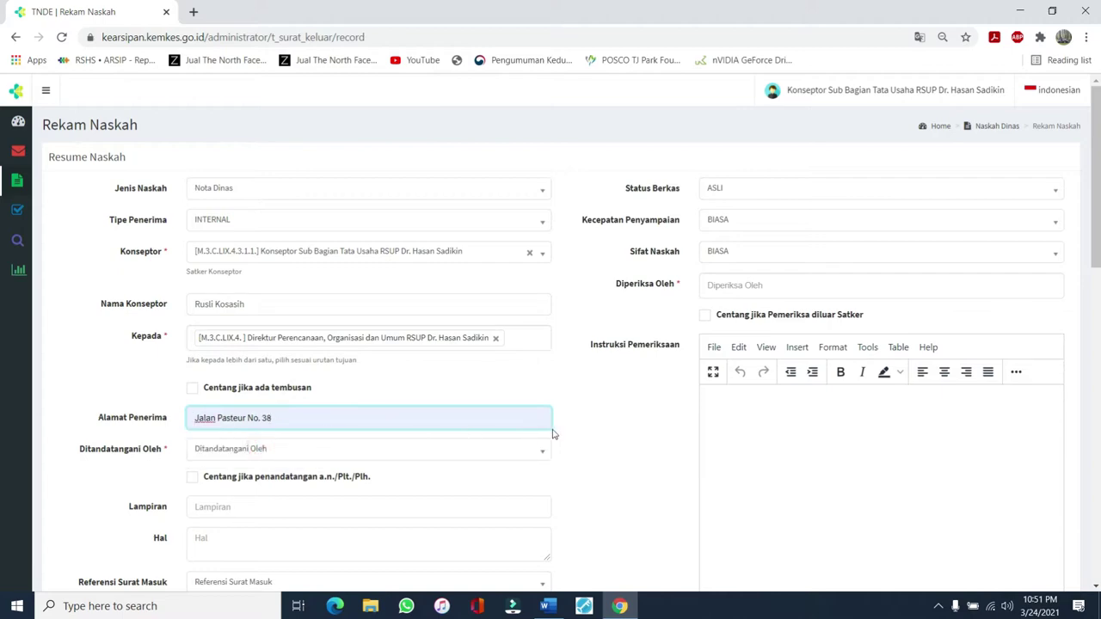
scroll(300, 425, down, 1)
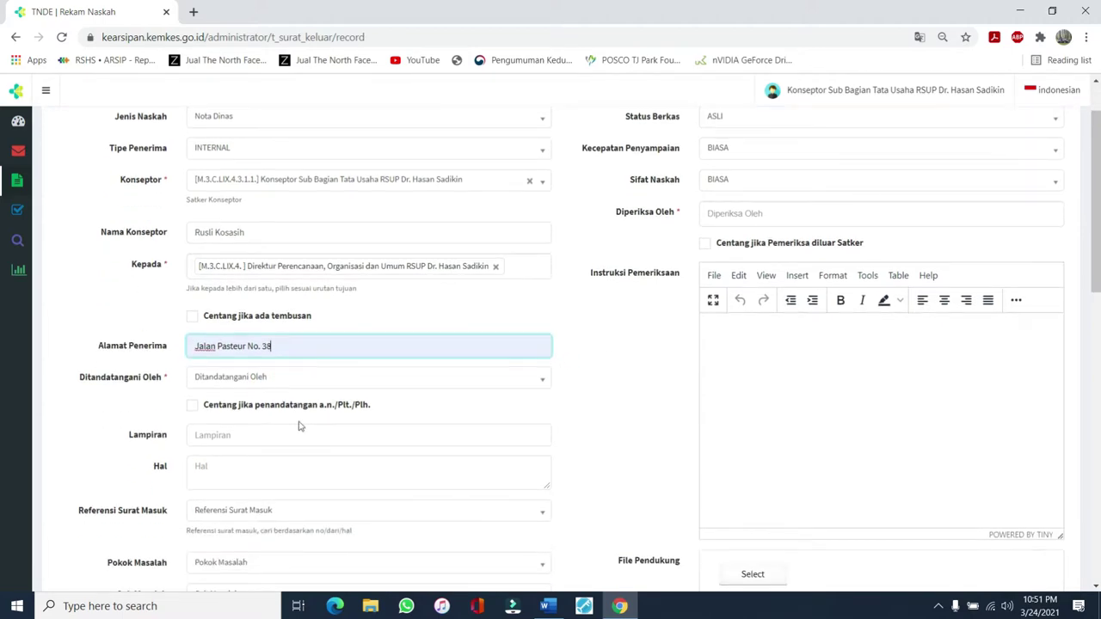
click(204, 382)
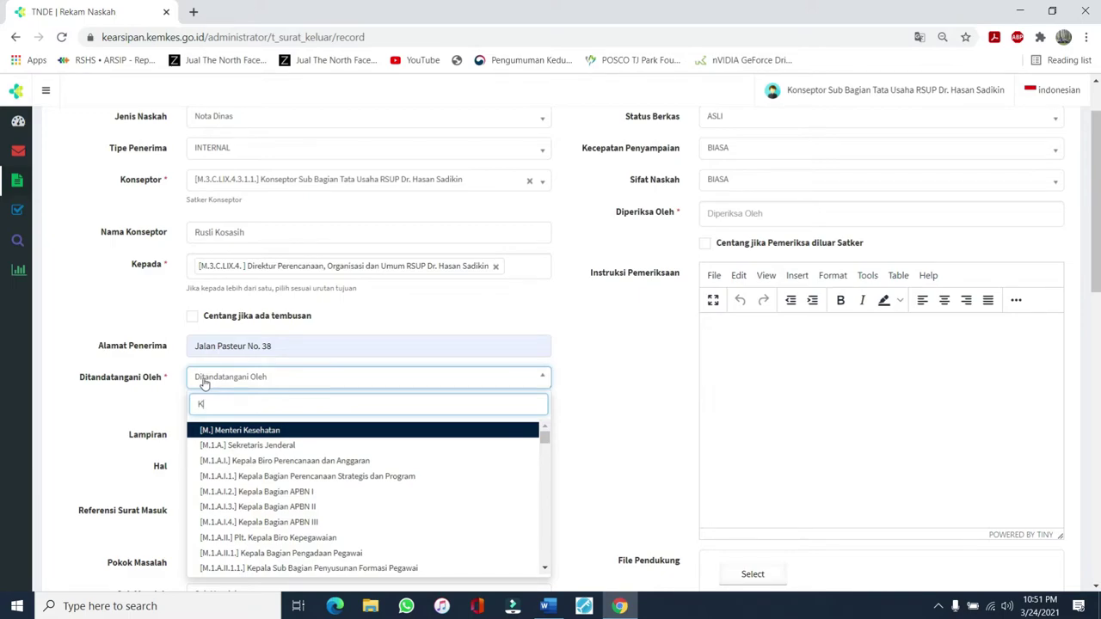
Set Ditandatangani Oleh to Kepala Bagian Umum, leaving the a.n./Plt./Plh. option unchecked
text(Kepala Bagian )
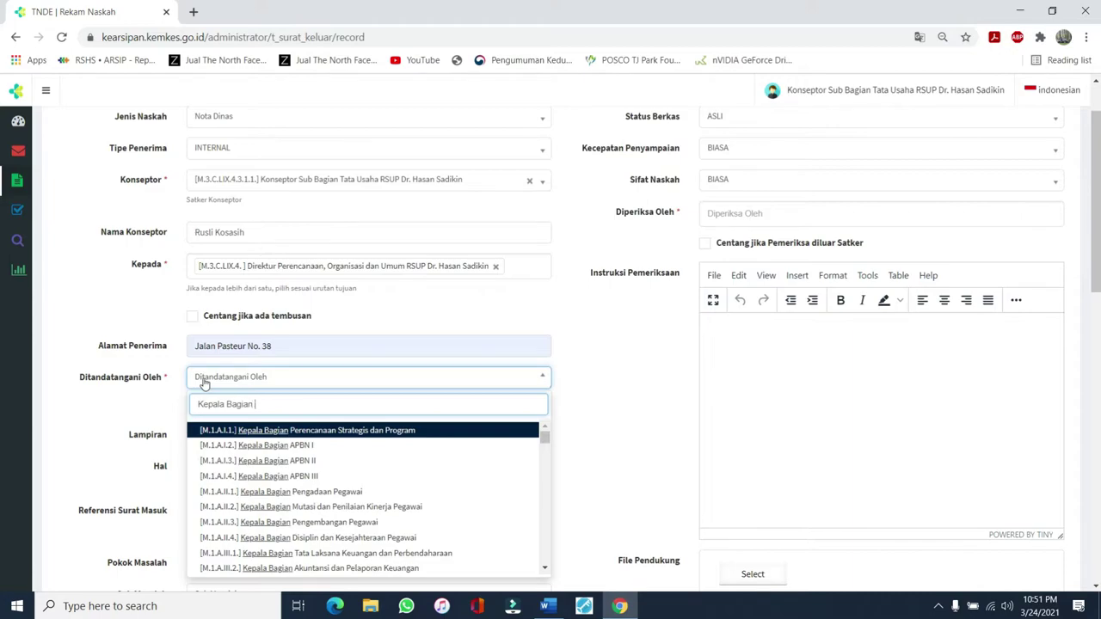
text(Umum)
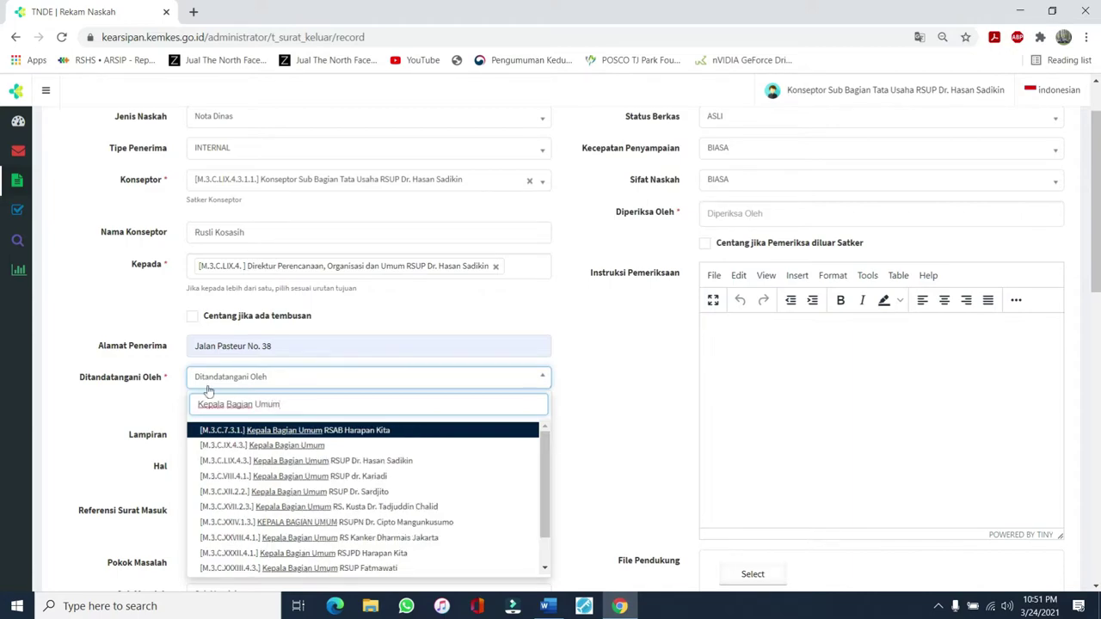
click(350, 461)
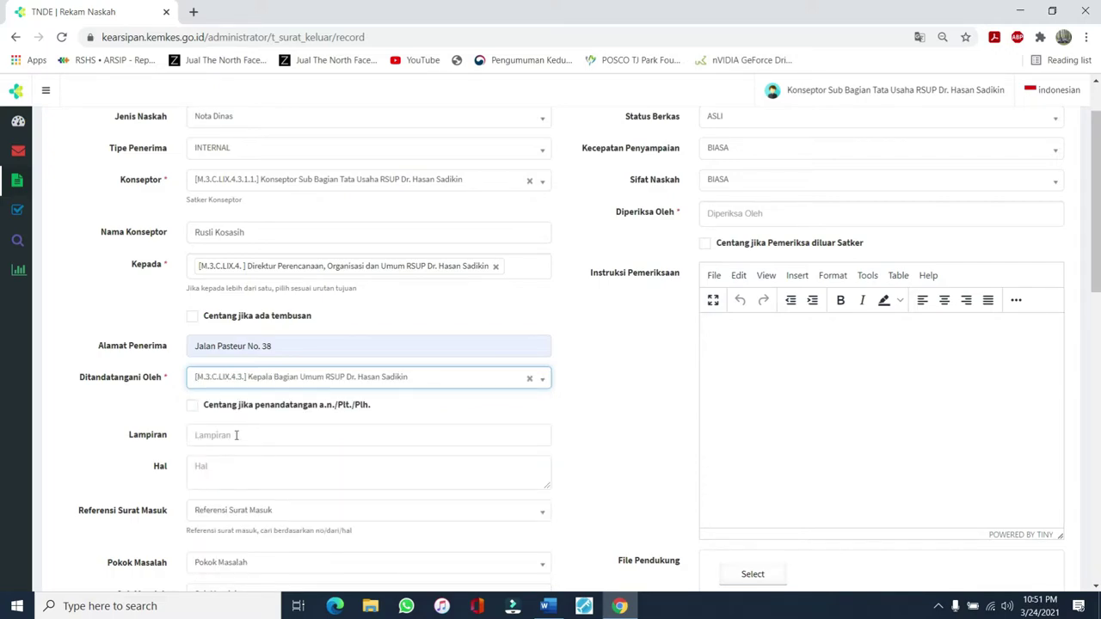
scroll(236, 436, down, 1)
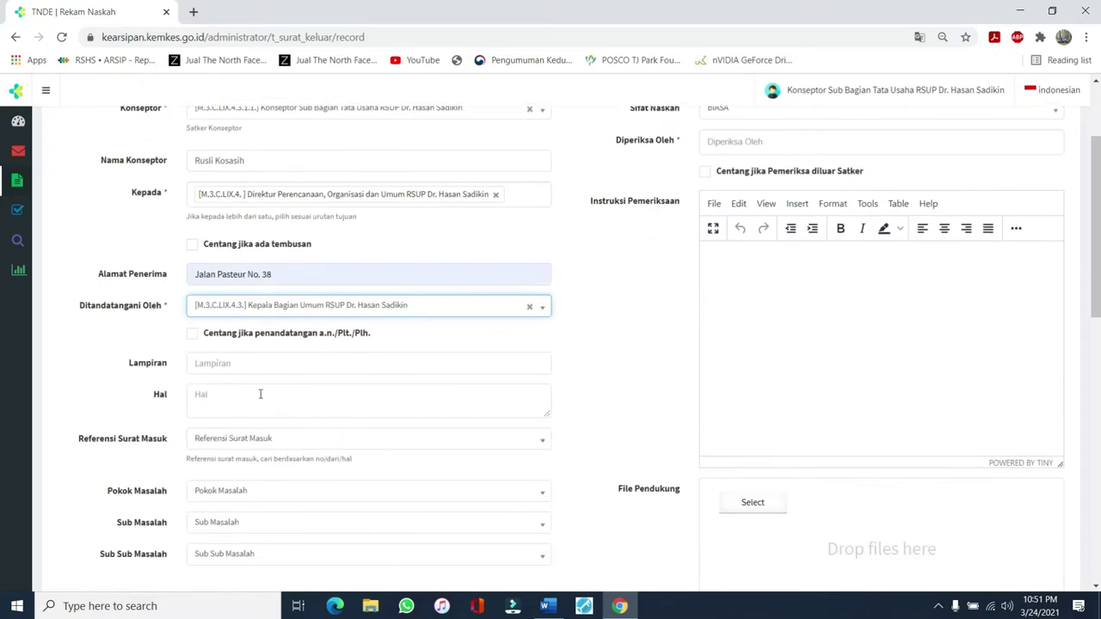
click(191, 336)
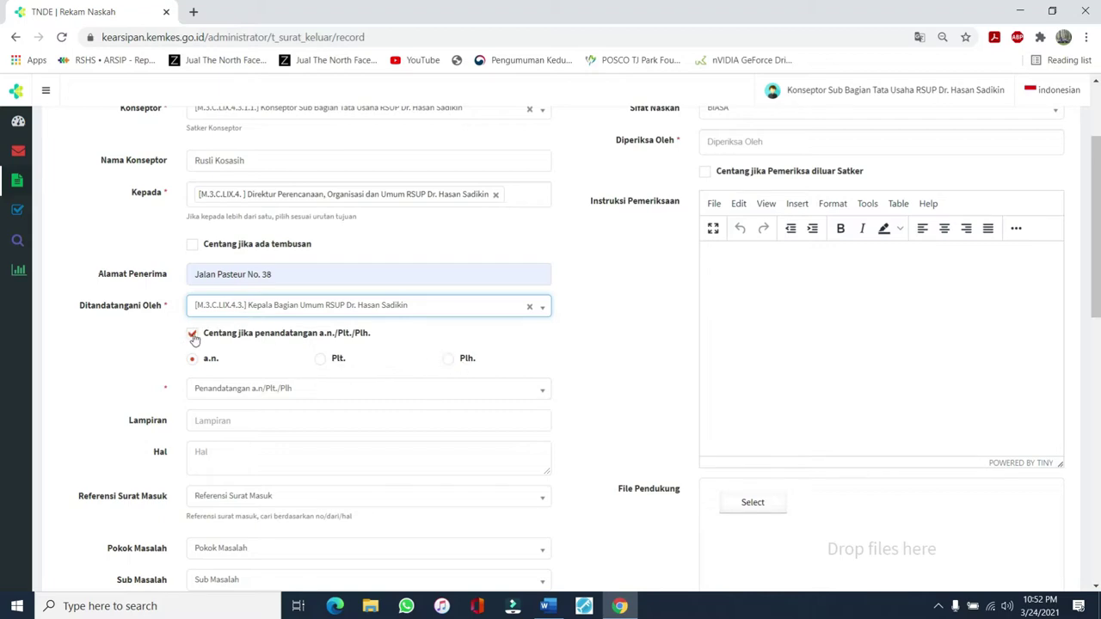
click(192, 334)
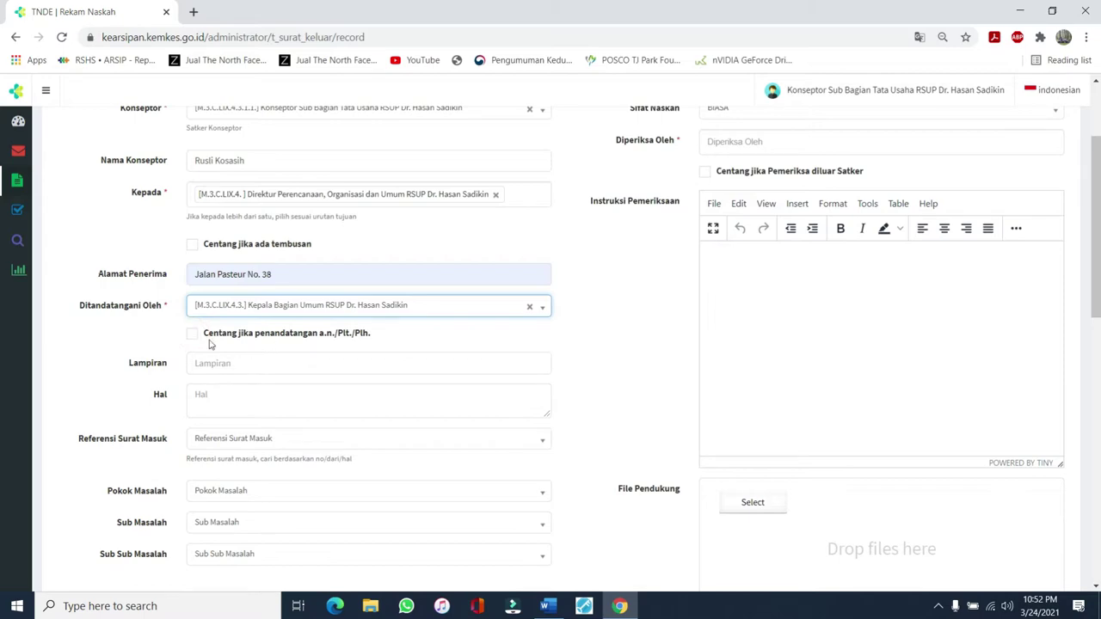
Set Lampiran to 'satu lembar' and Hal to 'Permohonan Pengadaan Ipad untuk Keppala Subbagian Tata Usaha, LATIHAN'
click(204, 363)
text(s)
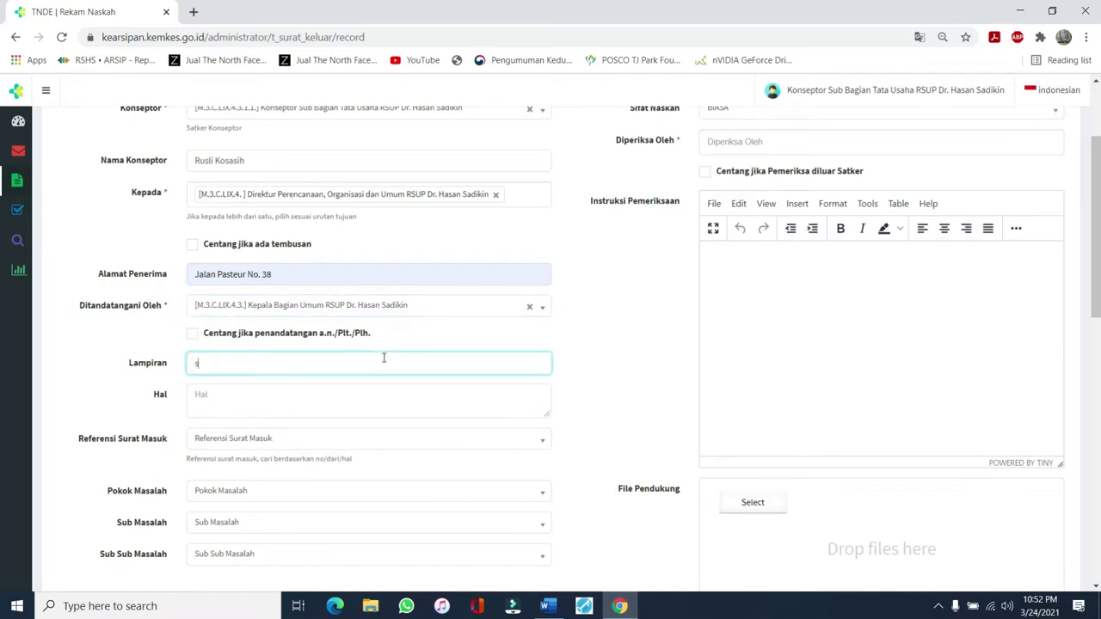
text(atu lembar)
click(207, 403)
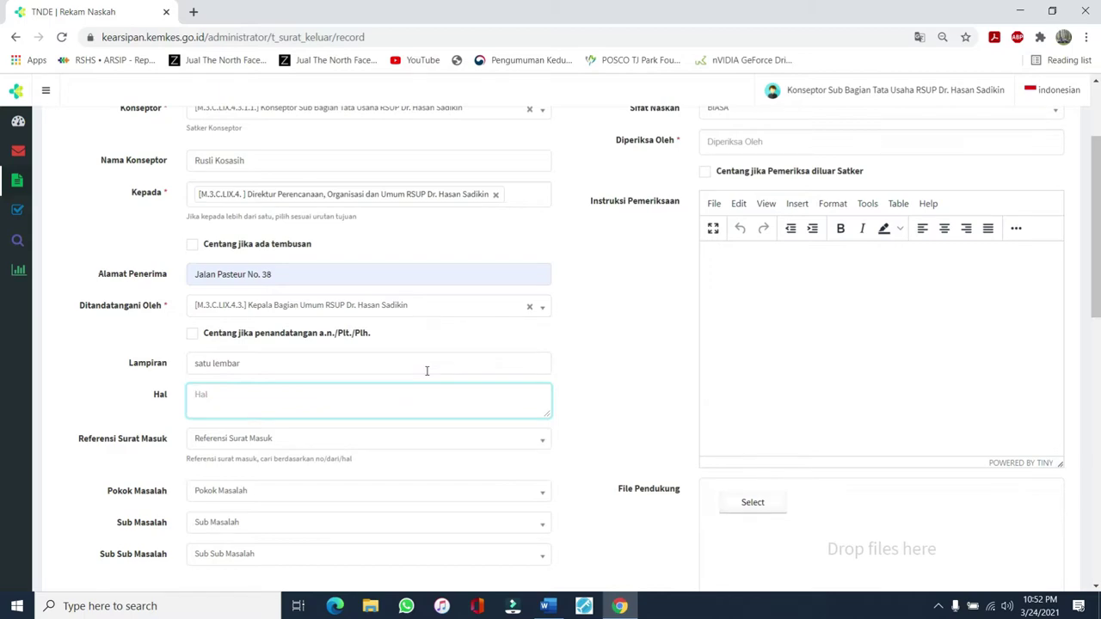
text(Permohonan Pengadaan)
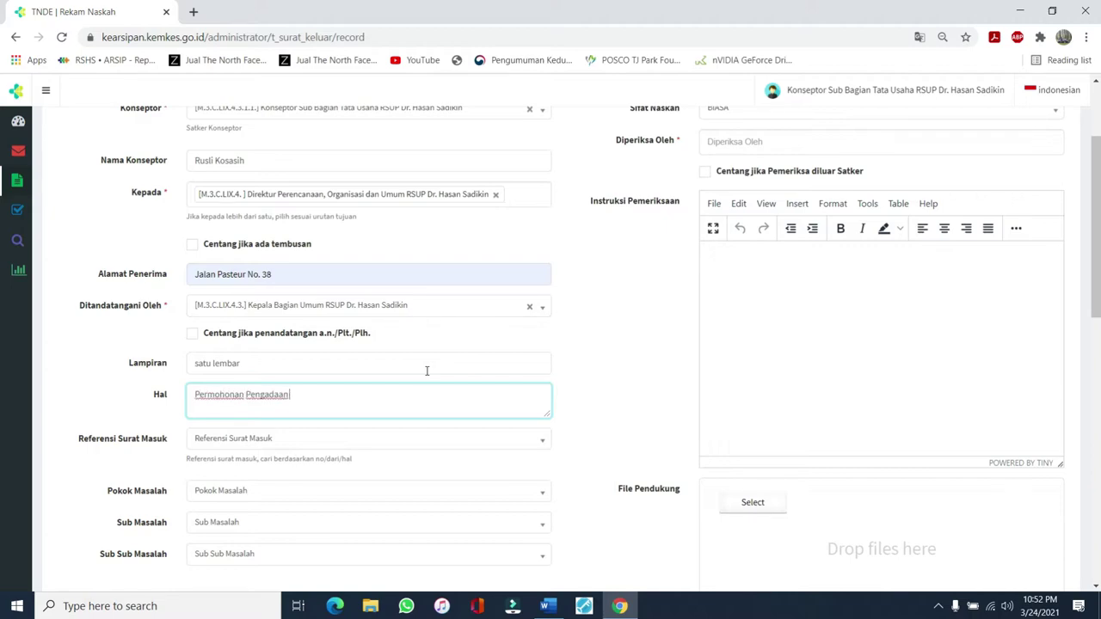
text( Ipad untuk Keppala Subb)
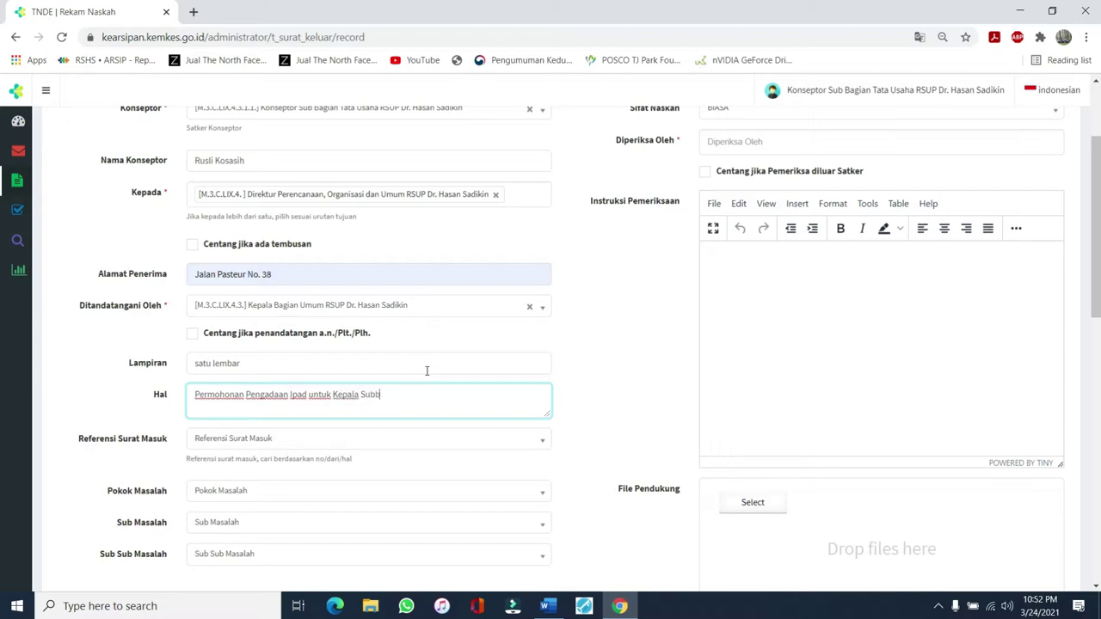
text(agian Tata Usaha,  LATIHAN)
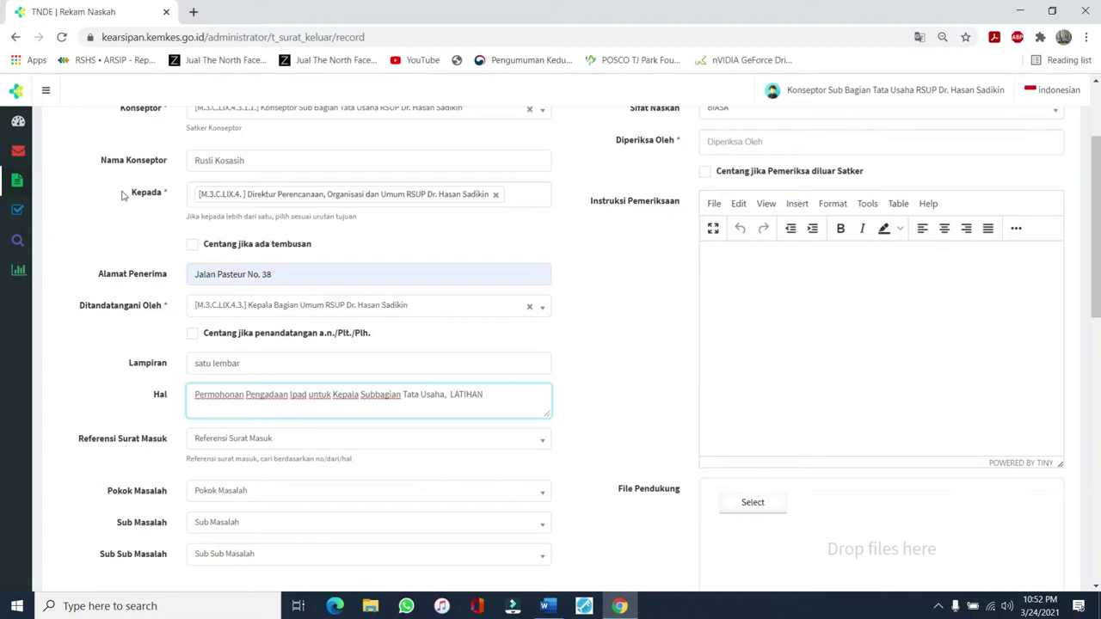
scroll(138, 403, down, 1)
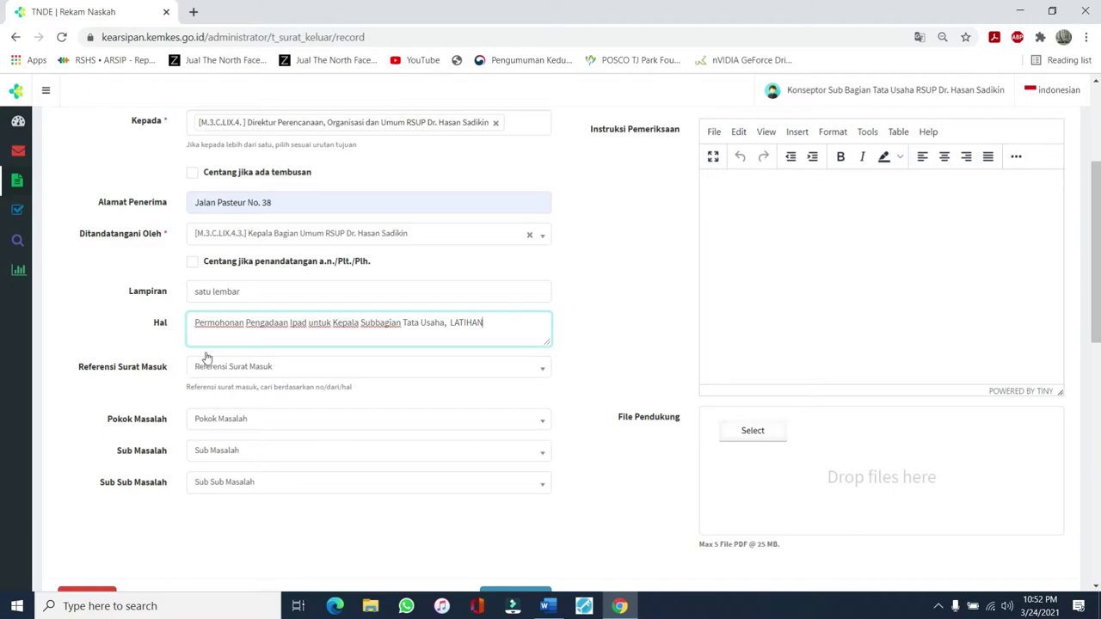
scroll(368, 241, up, 3)
scroll(225, 204, down, 6)
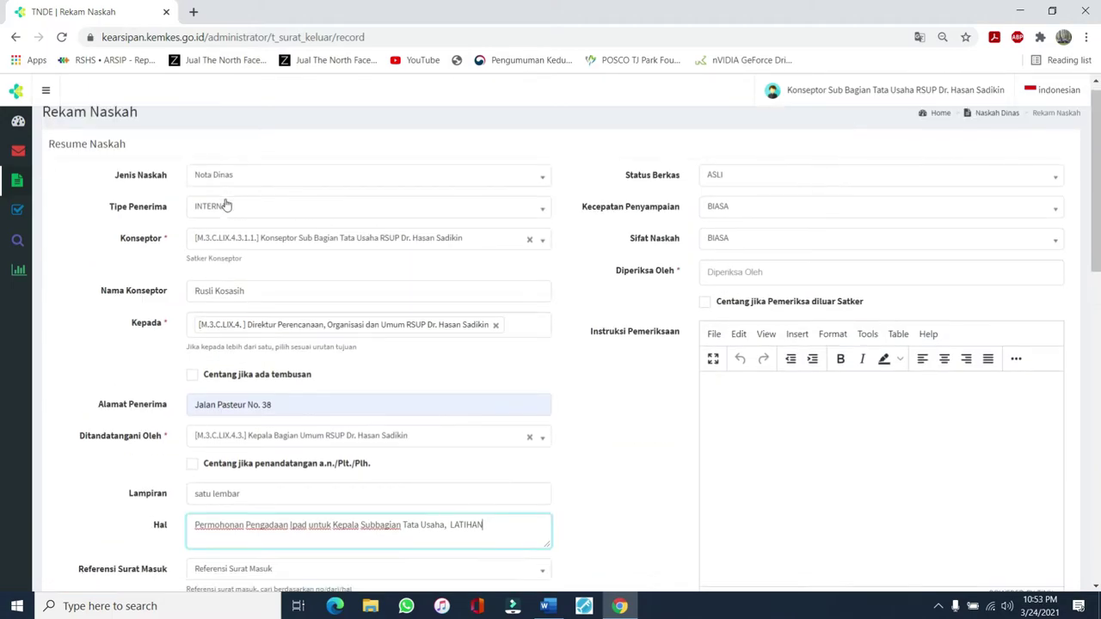
scroll(243, 184, up, 2)
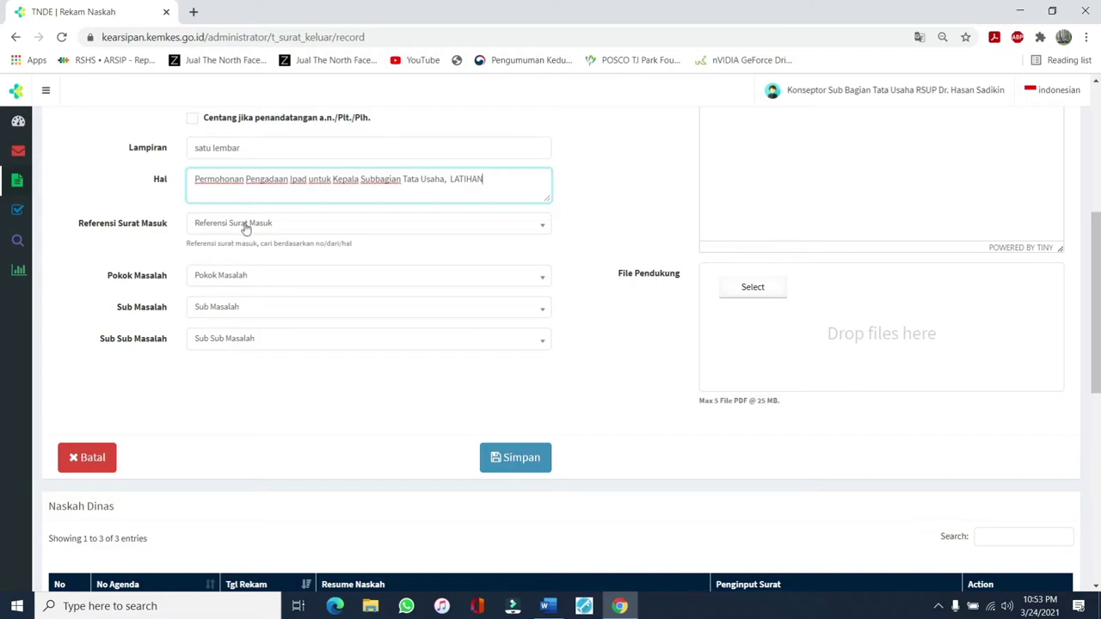
click(245, 226)
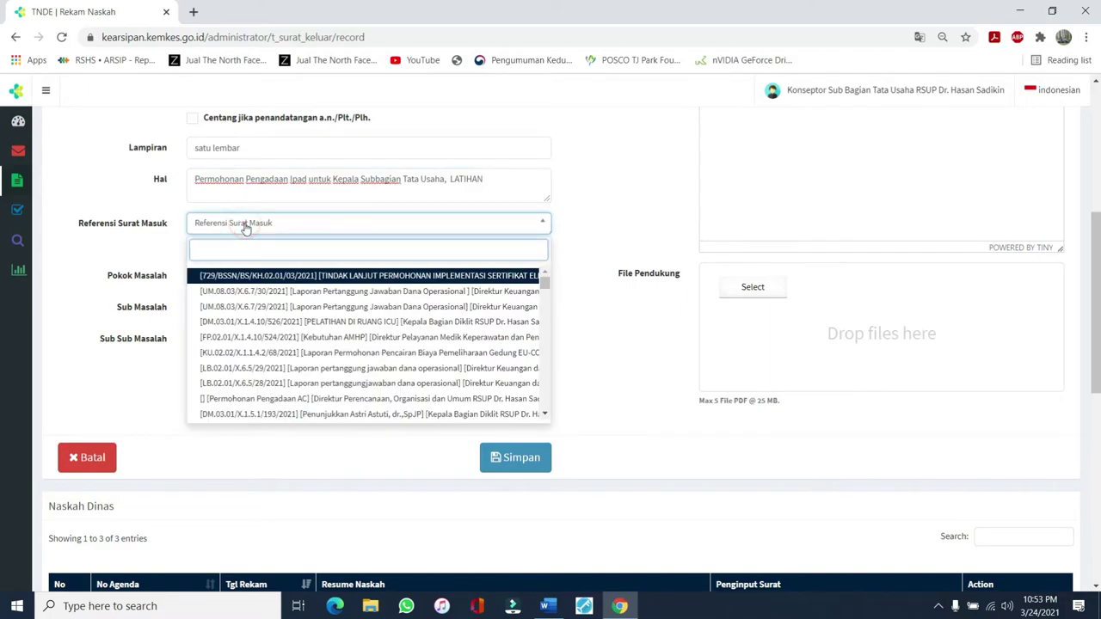
scroll(241, 282, down, 10)
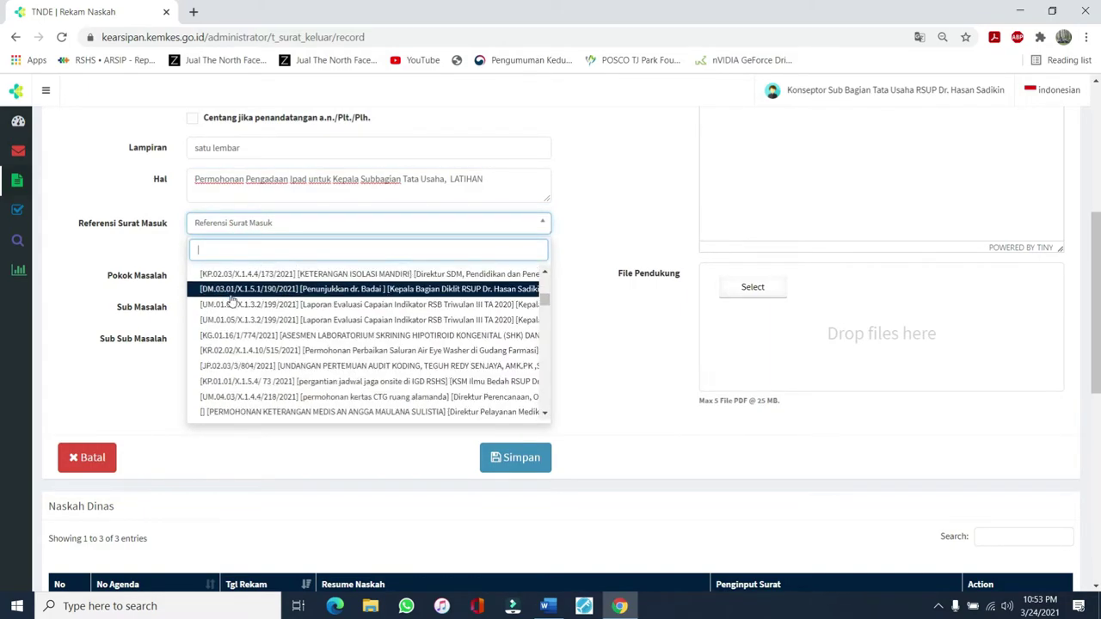
click(578, 219)
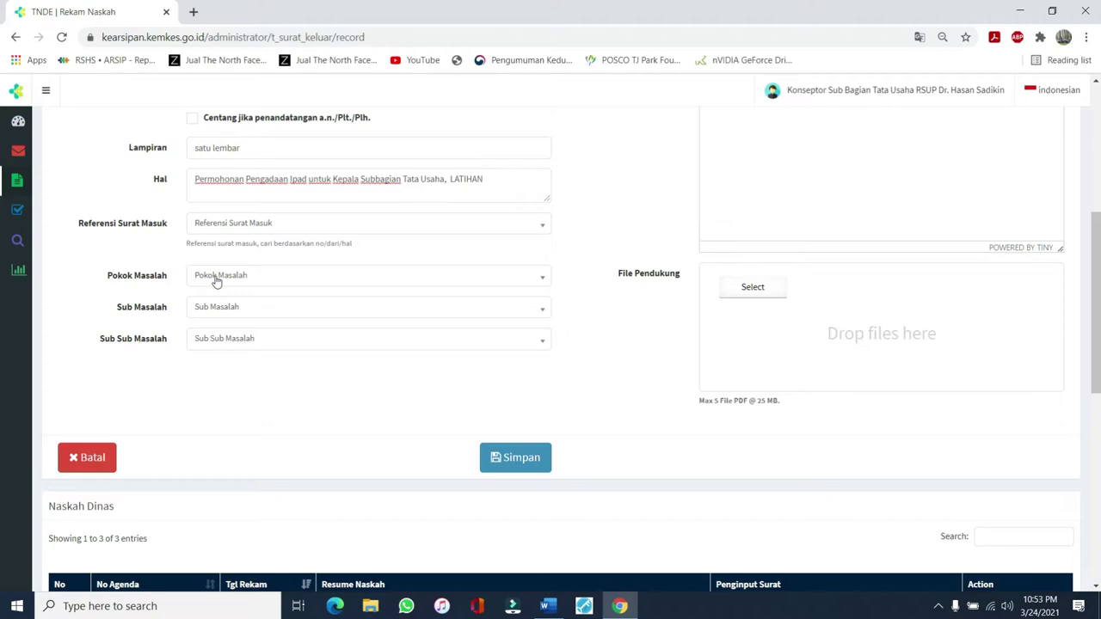
Classify the memo as [UM.] UMUM, [UM.01] KETATAUSAHAAN and [UM.01.05] PENGELOLAAN PERSURATAN
click(216, 282)
text(u)
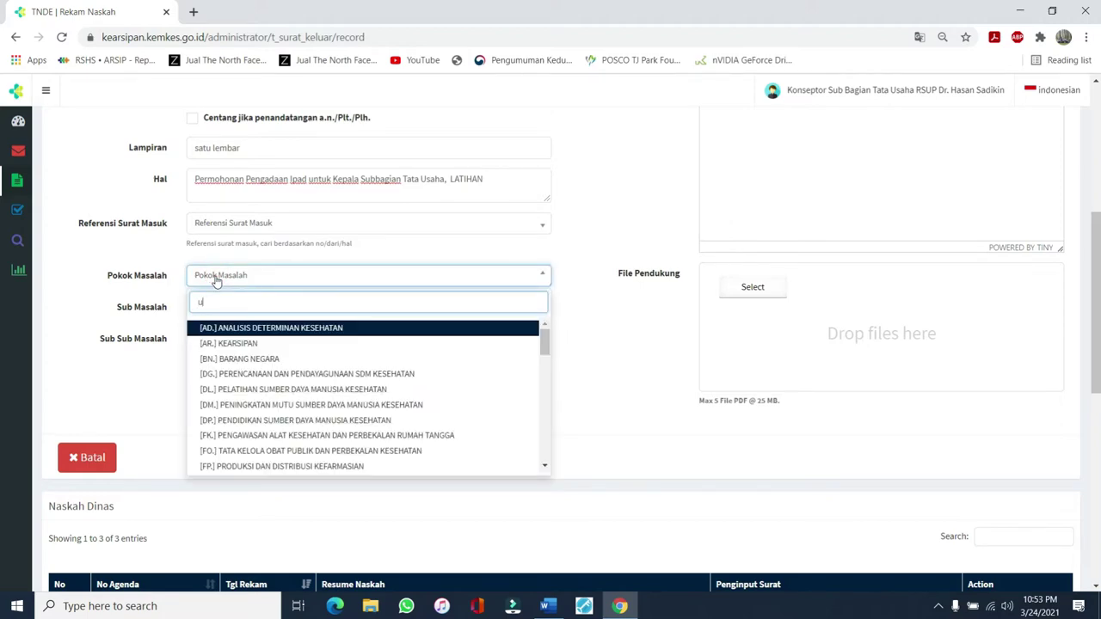
text(mum)
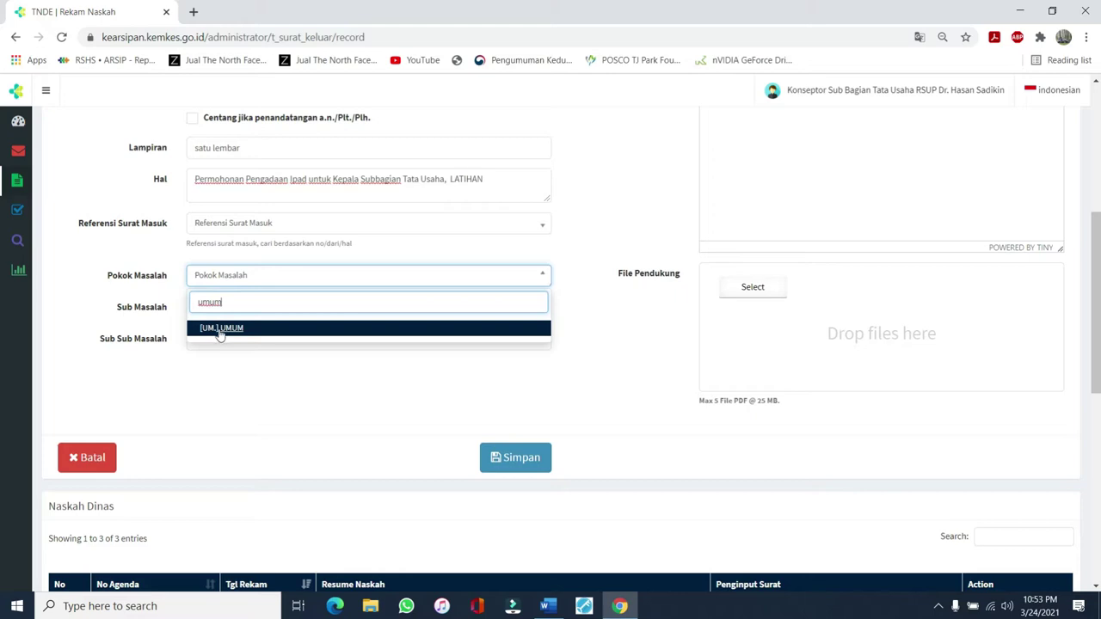
click(217, 332)
click(236, 309)
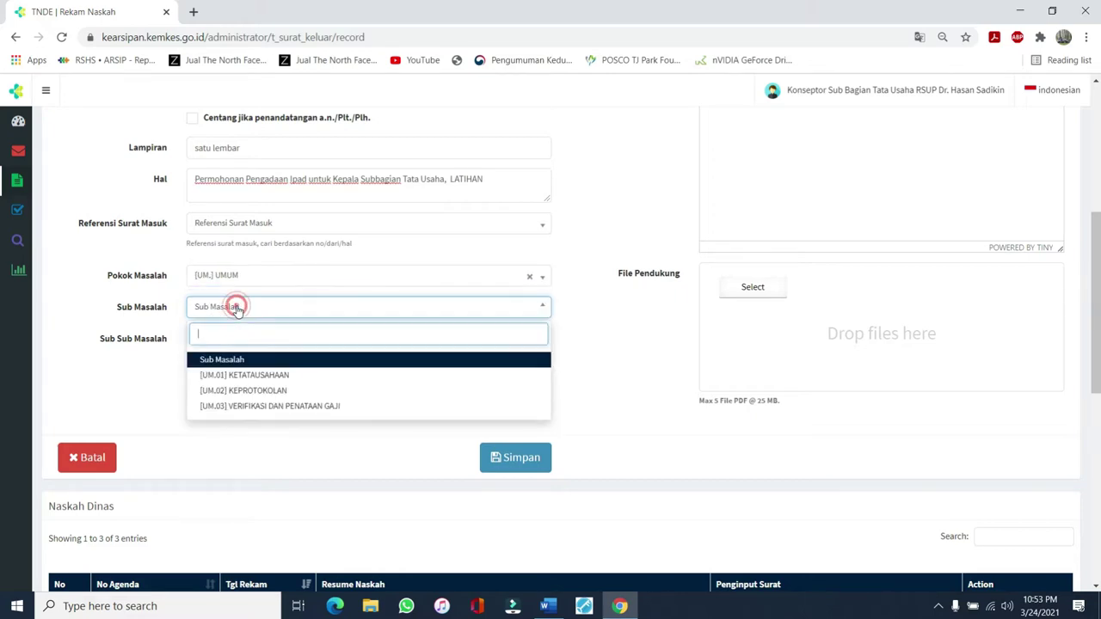
click(247, 377)
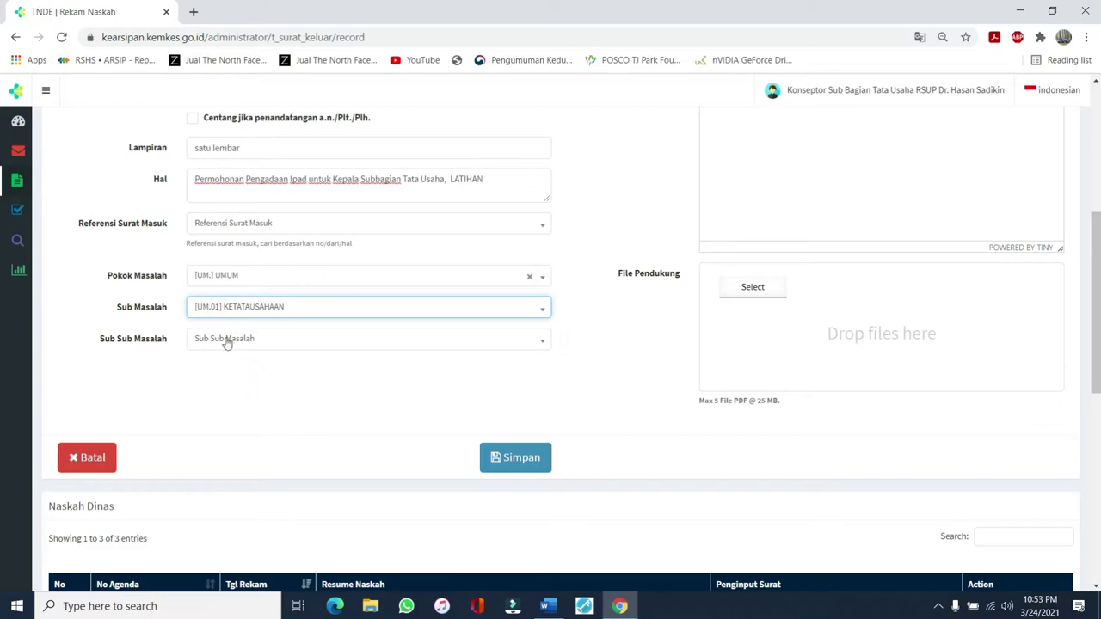
click(227, 340)
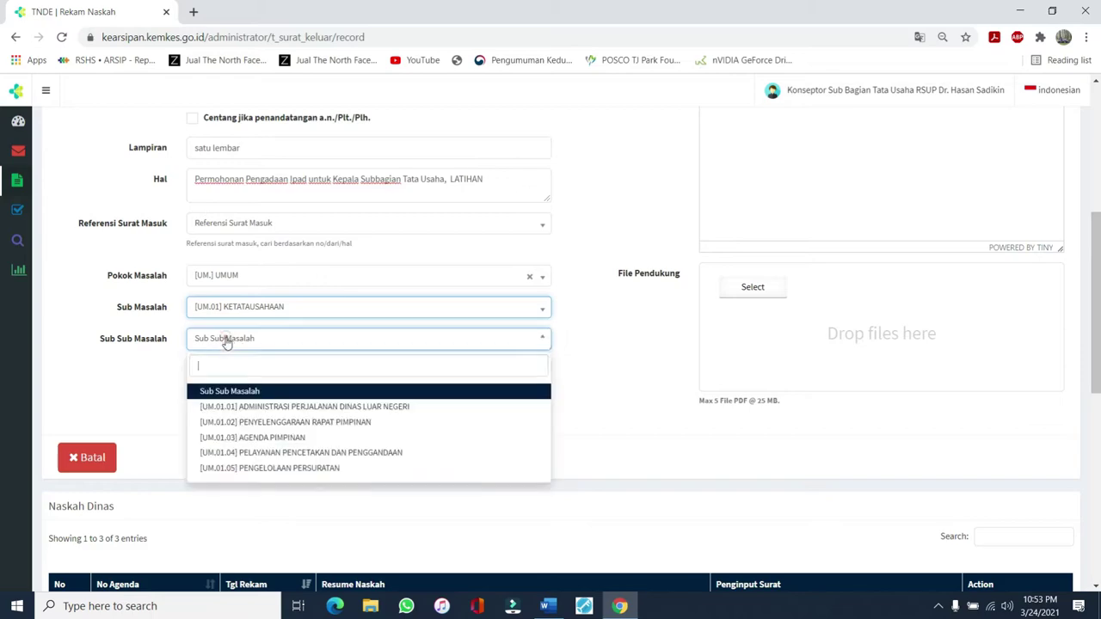
click(283, 470)
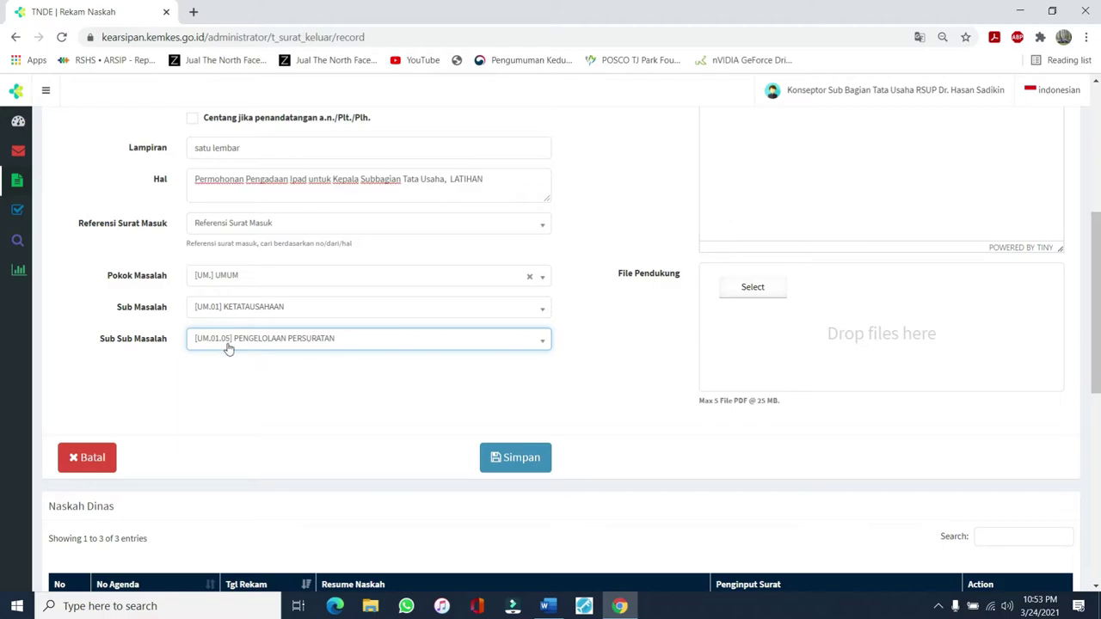
scroll(821, 244, up, 4)
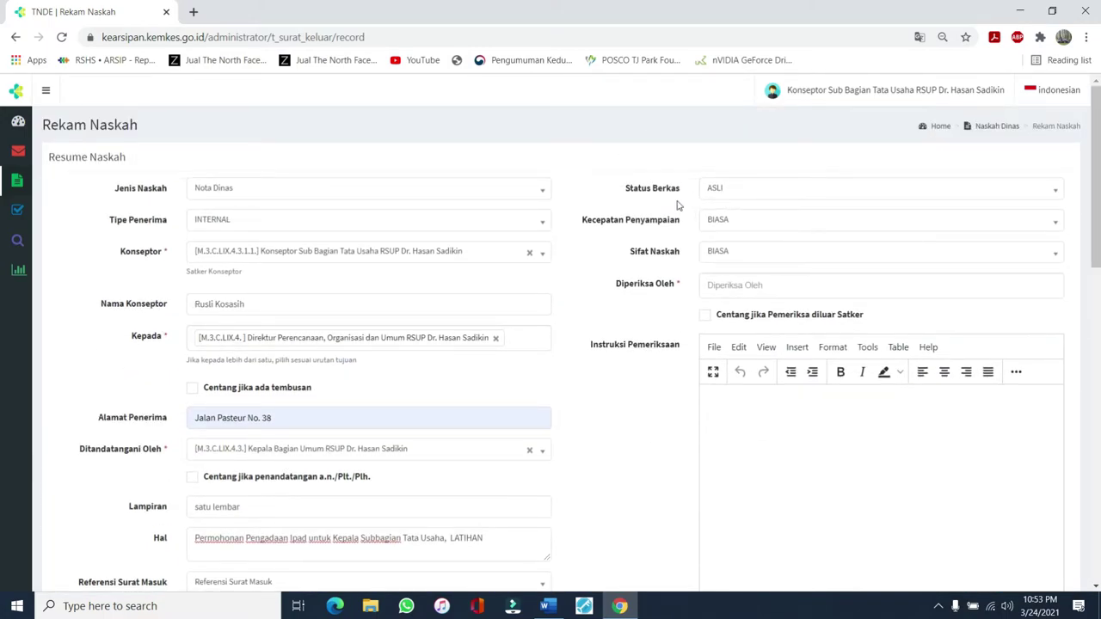
click(725, 192)
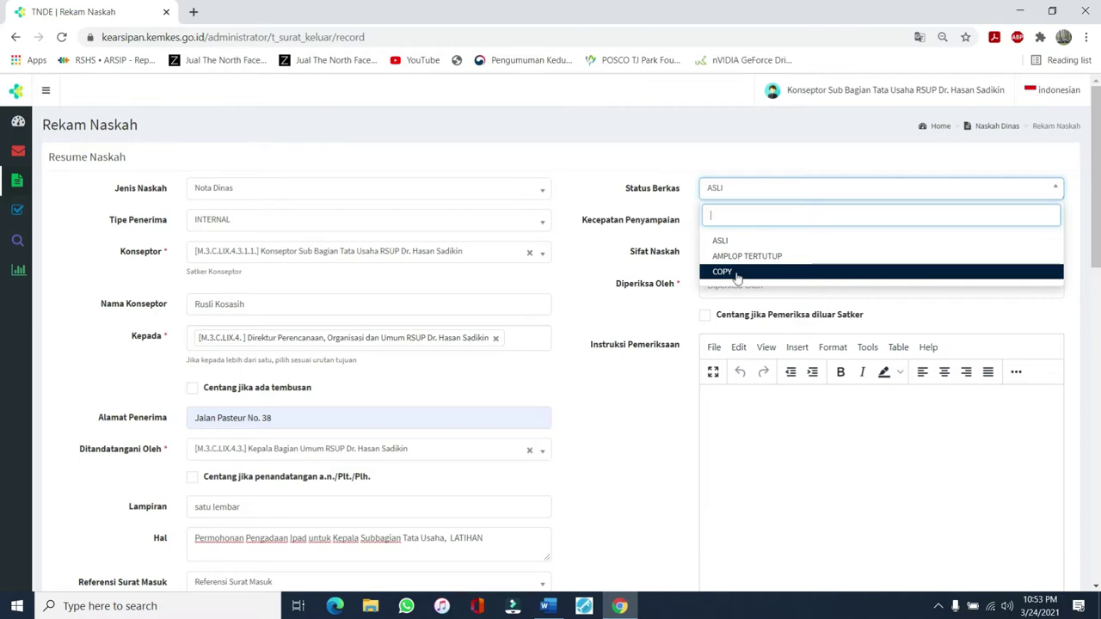
click(720, 242)
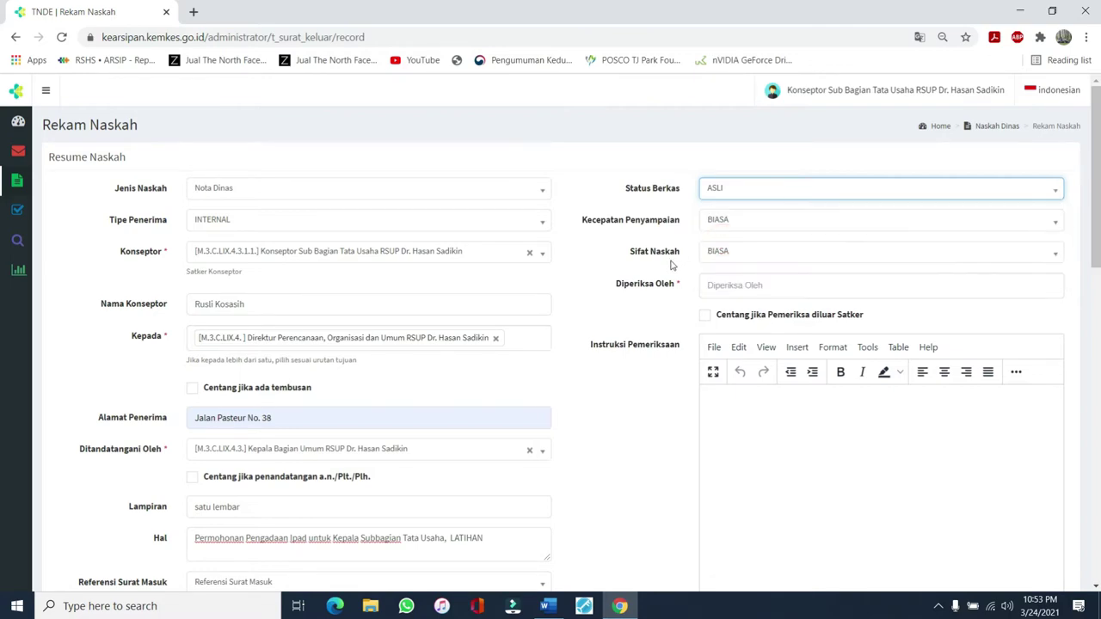
click(727, 221)
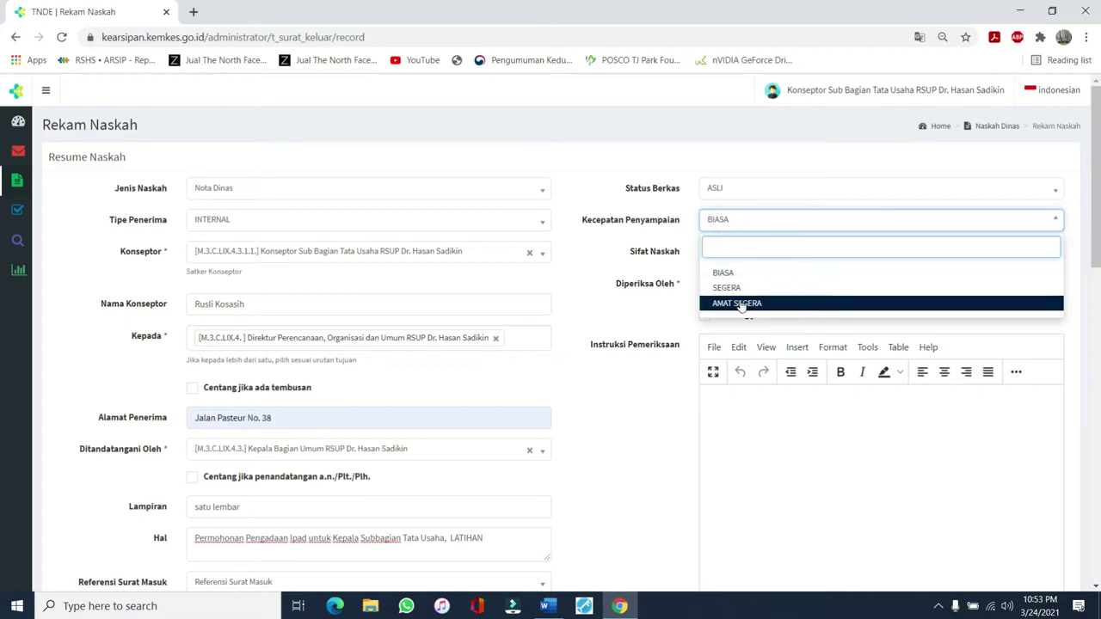
click(735, 273)
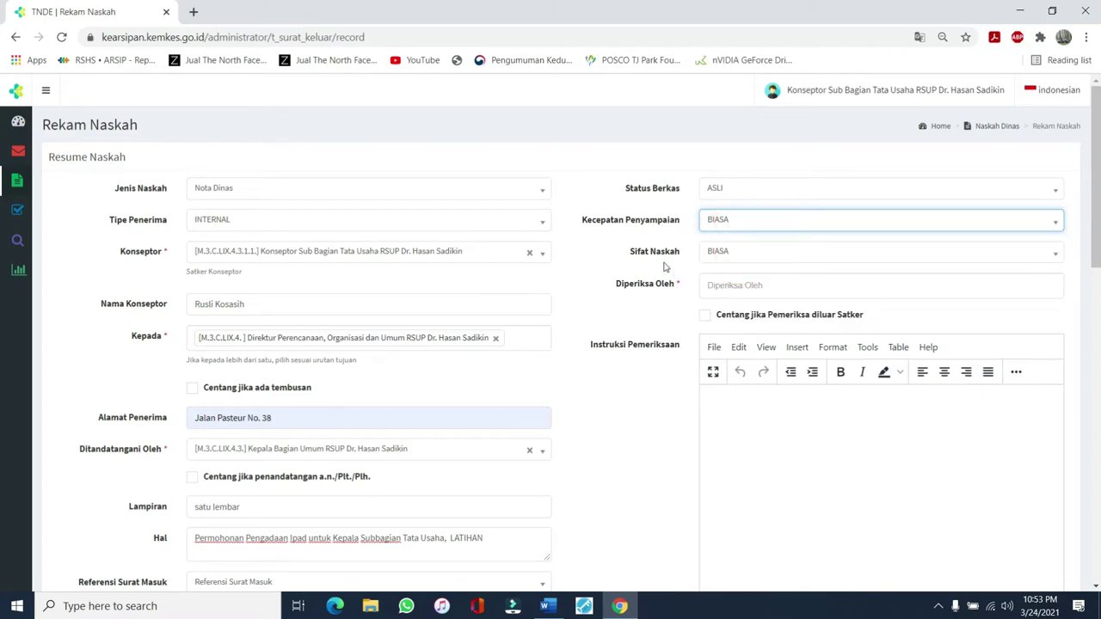
click(729, 254)
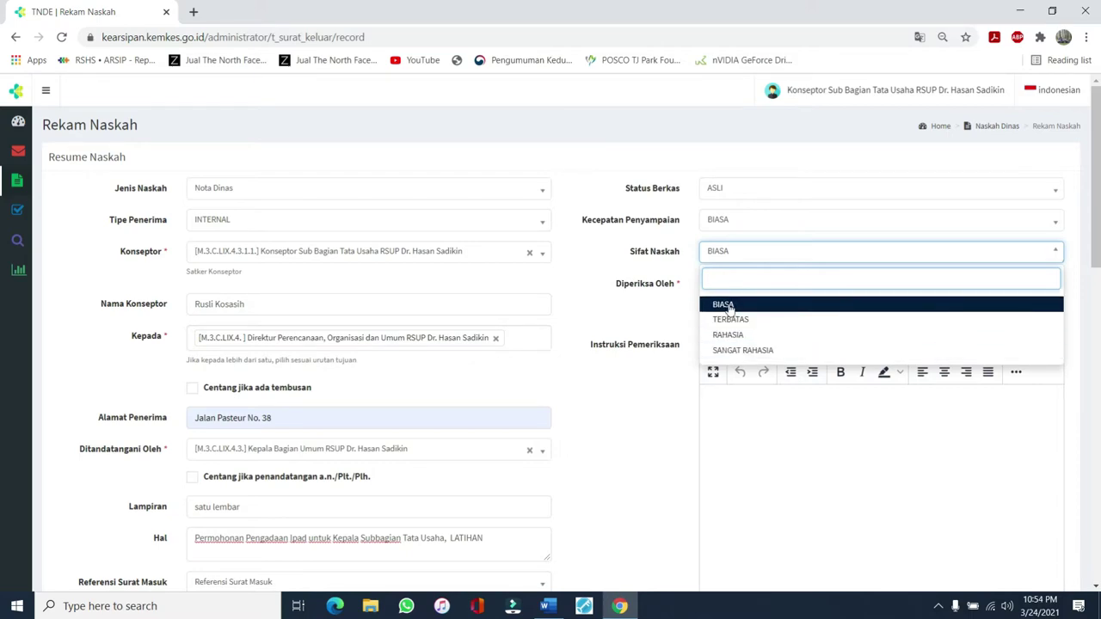
click(730, 306)
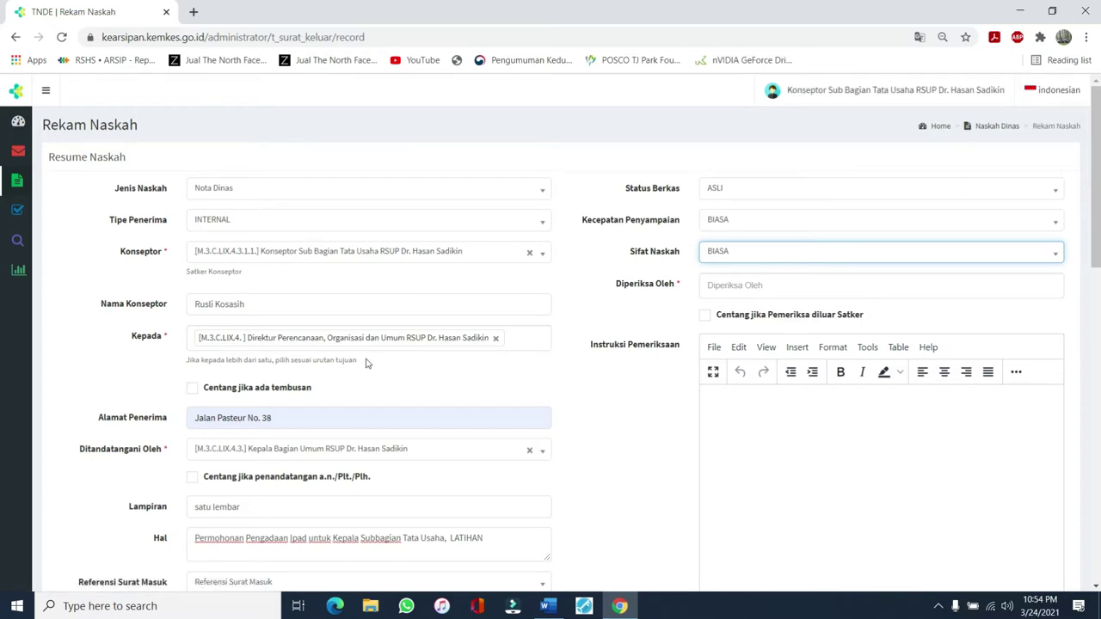
Add Kepala Subbagian Tata Usaha and Kepala Bagian Umum as reviewers in Diperiksa Oleh
scroll(365, 363, down, 1)
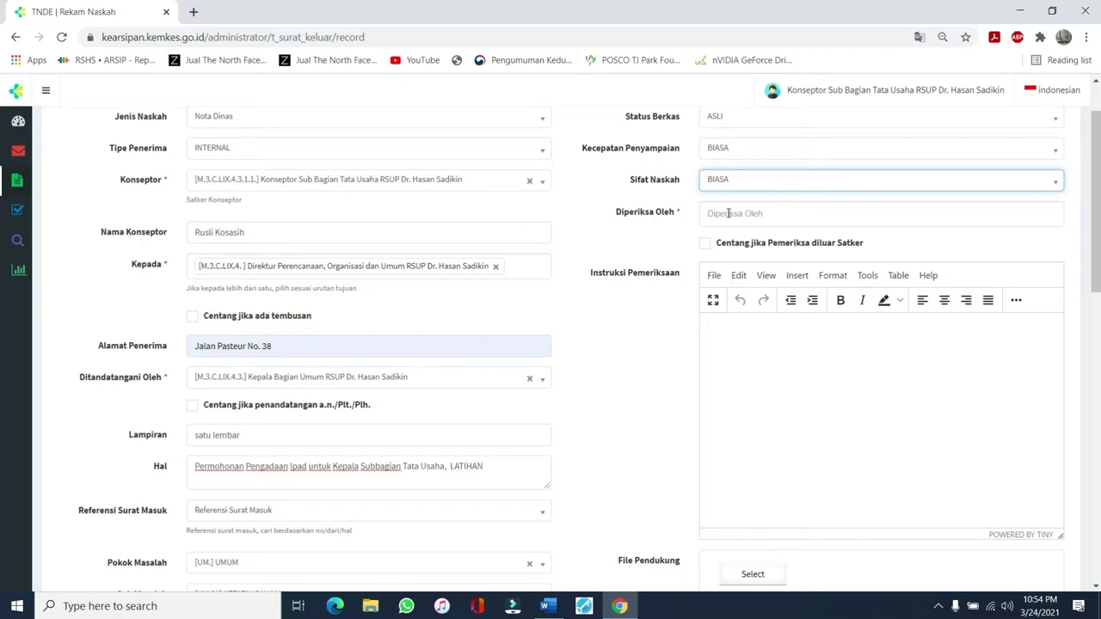
click(725, 214)
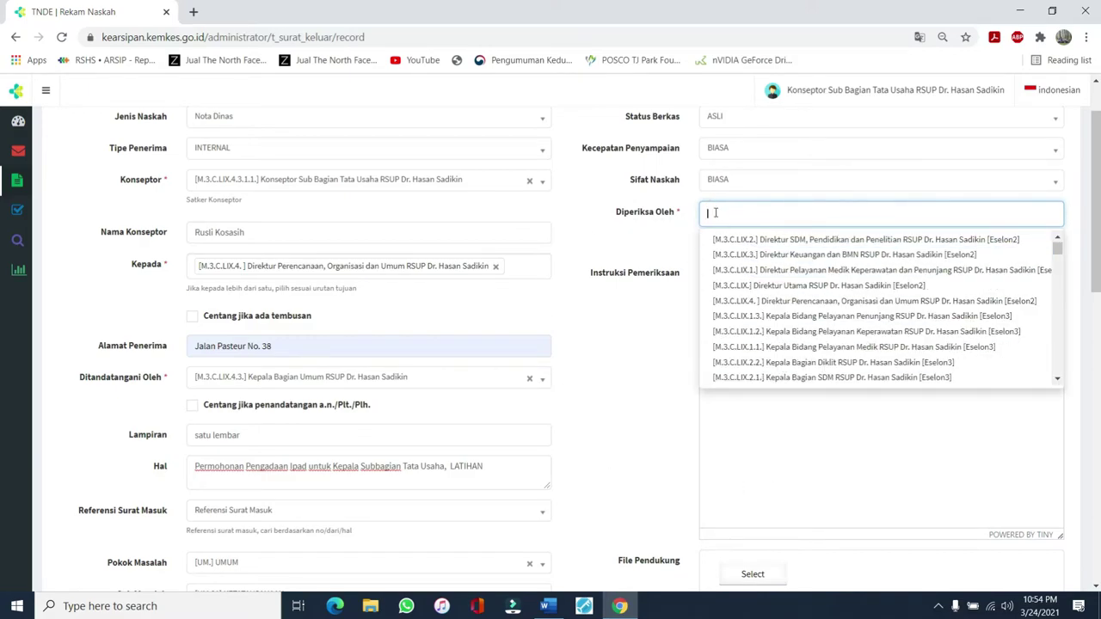
click(715, 211)
text(Tata)
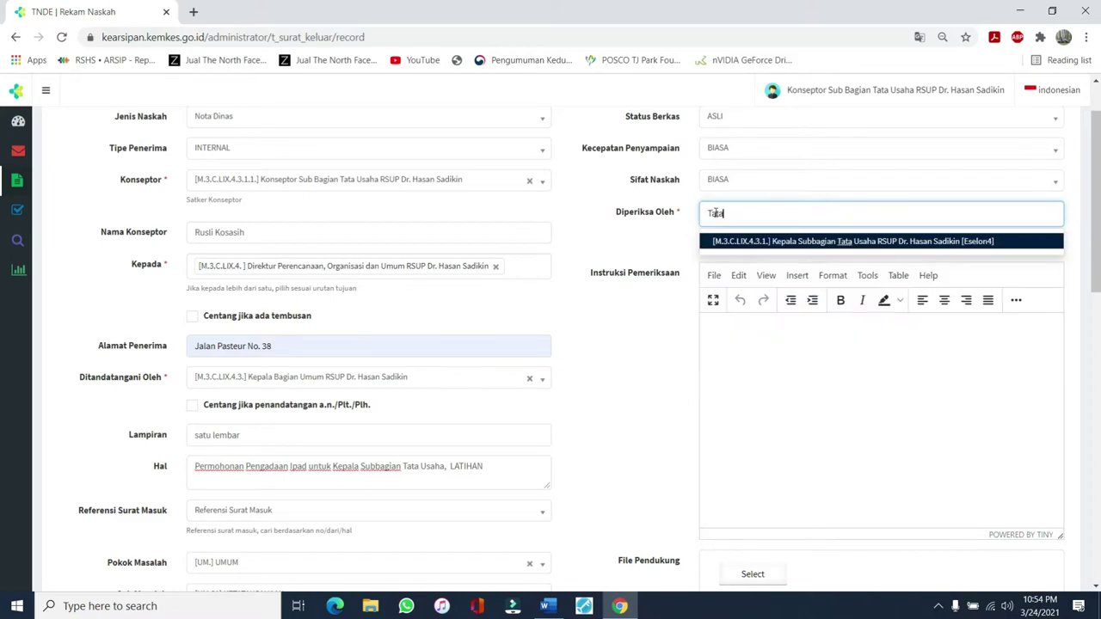
click(813, 242)
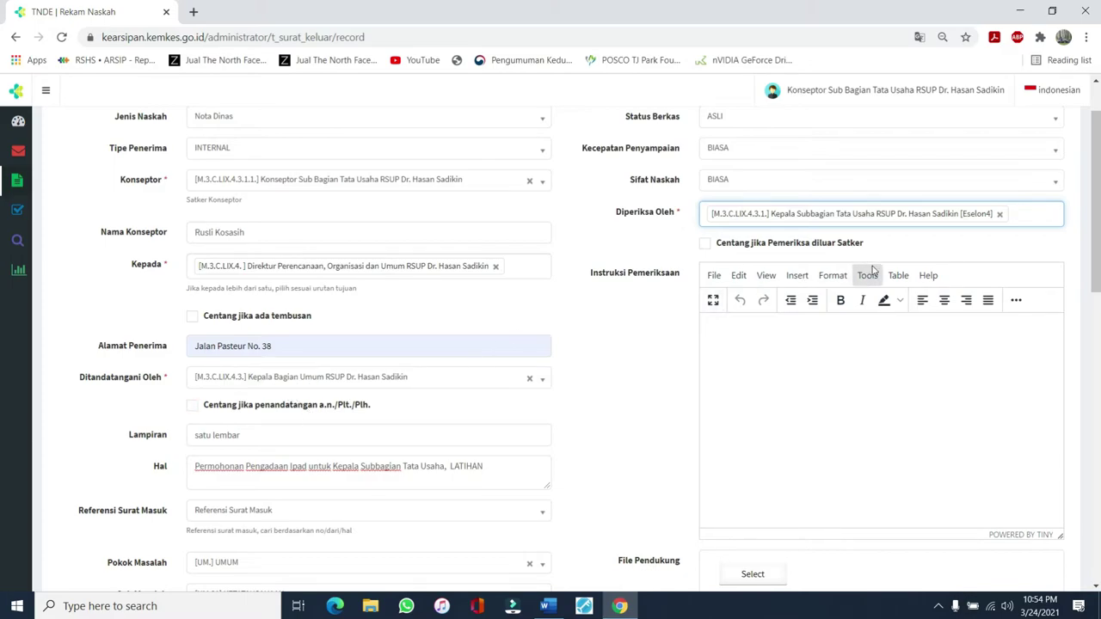
text(Bagia)
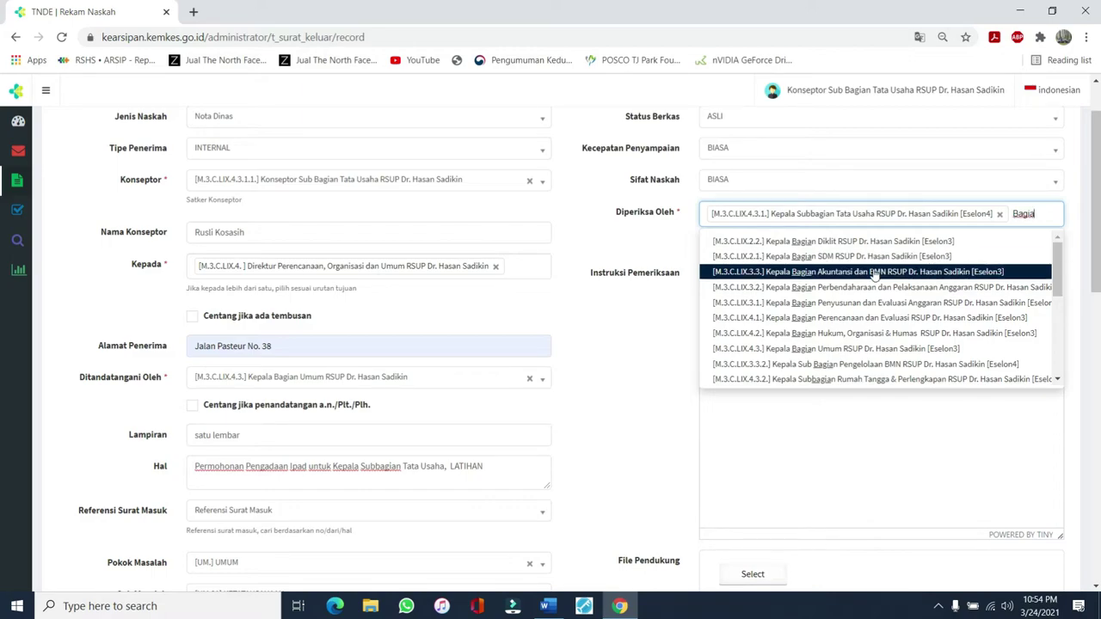
text(n um)
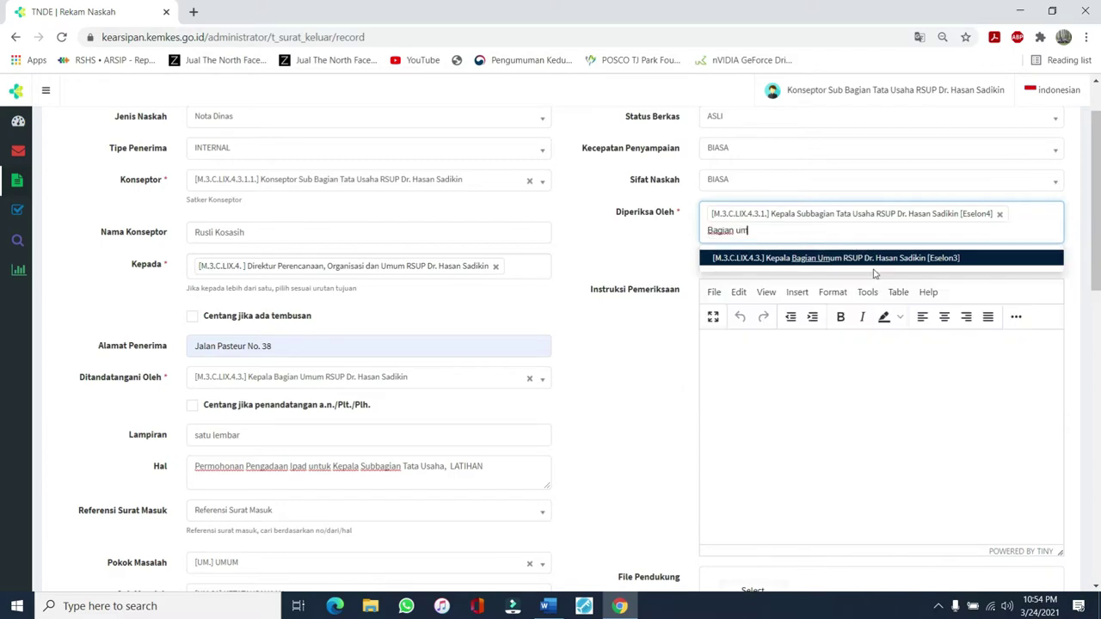
click(886, 268)
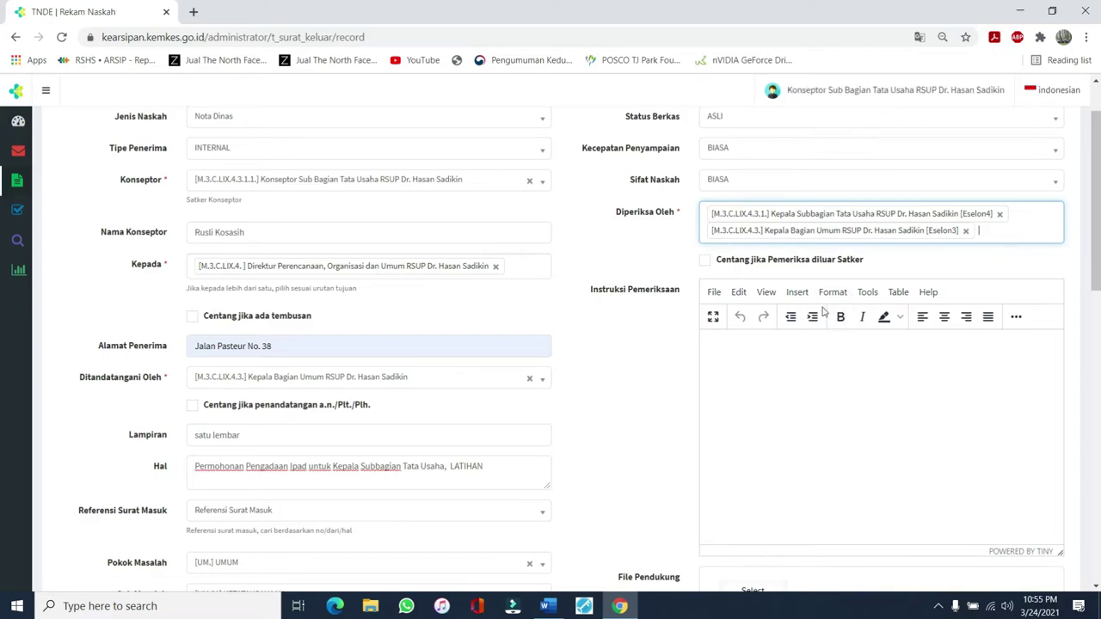
click(727, 342)
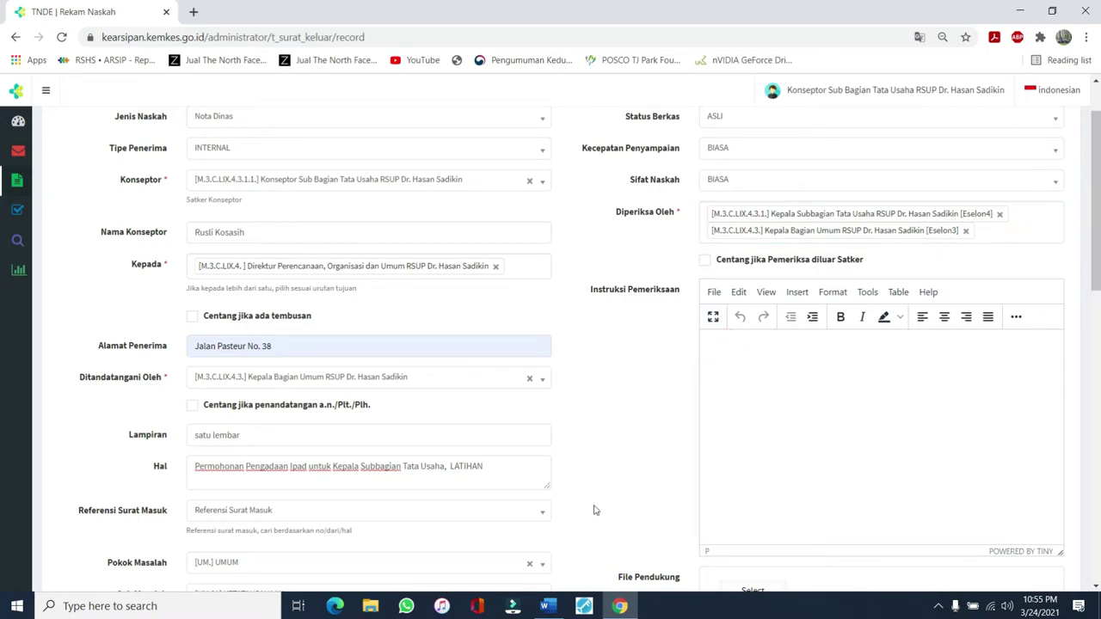
Copy the Word letter's body from 'Sehubungan' through the closing thank-you line, then minimise Word
click(547, 606)
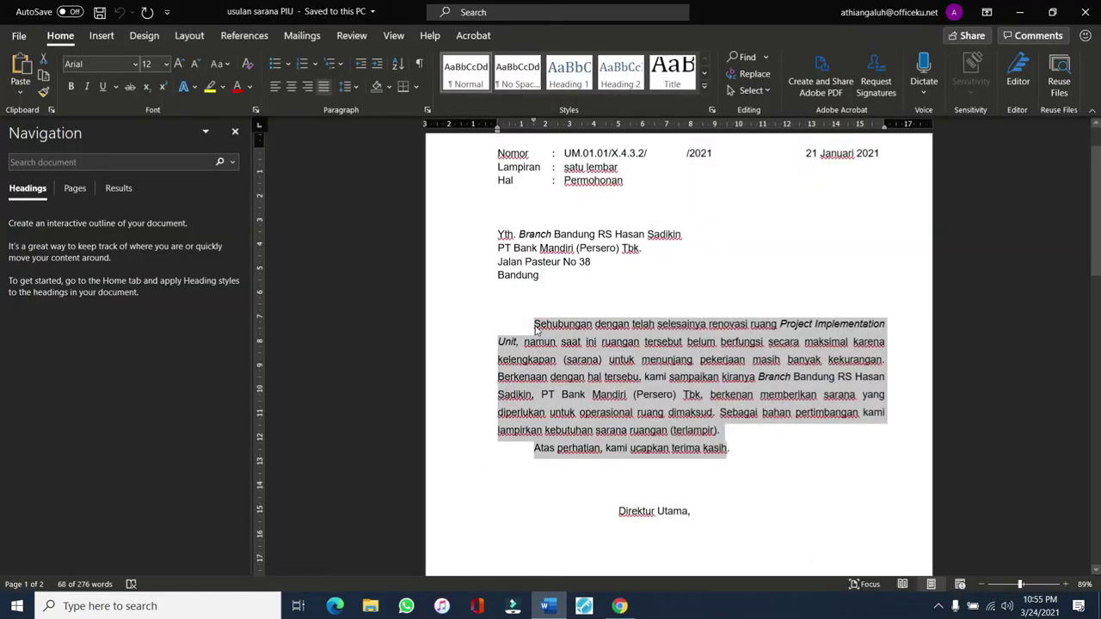
click(532, 173)
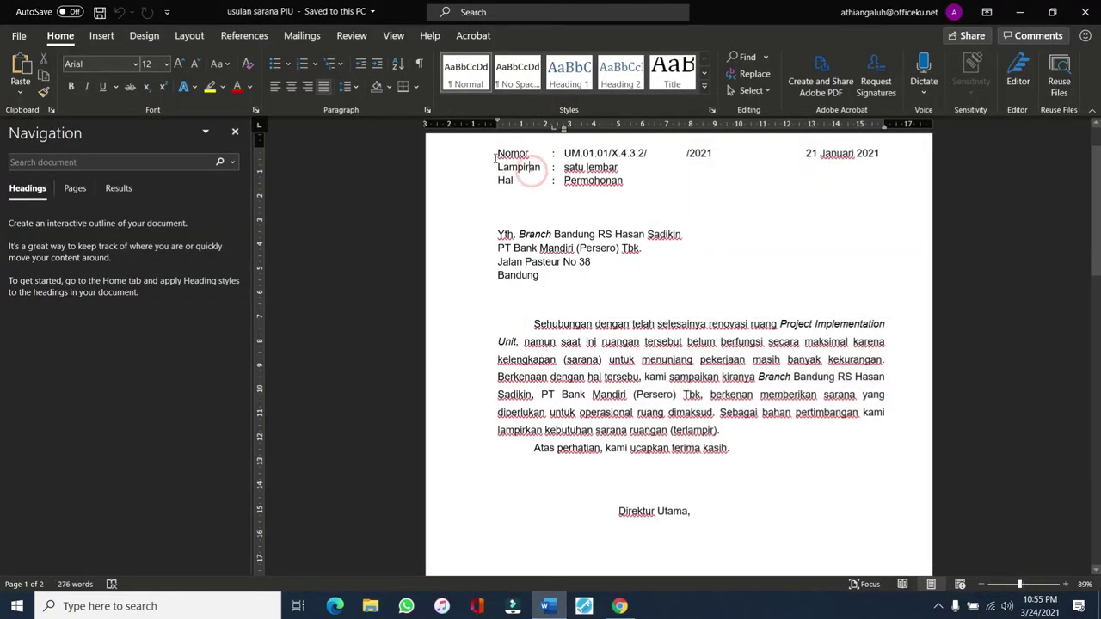
drag(496, 153, 579, 273)
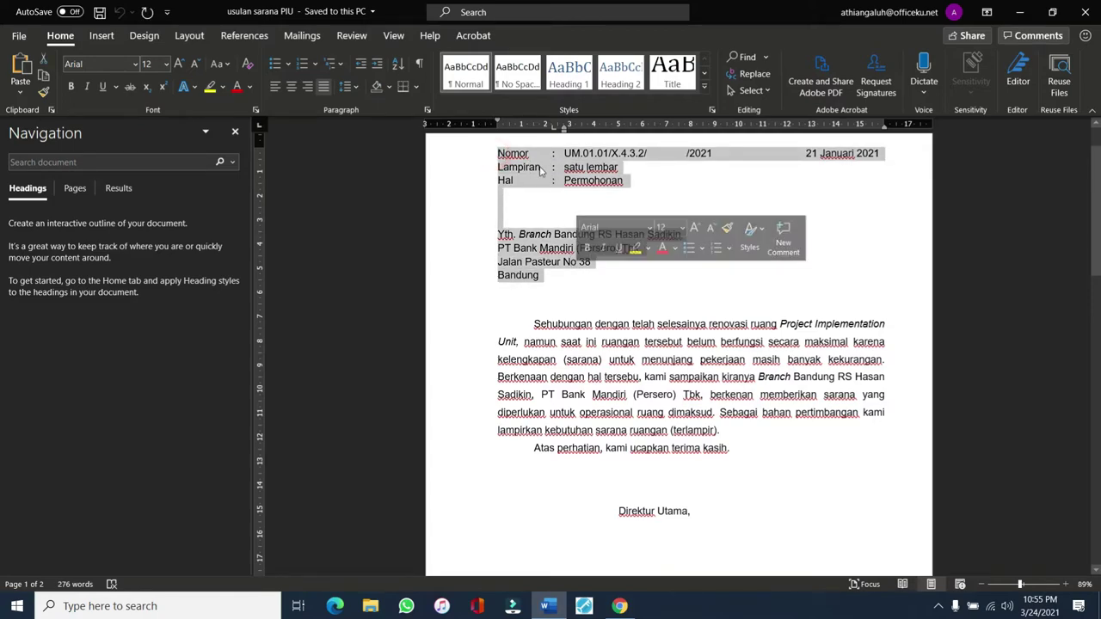
click(568, 325)
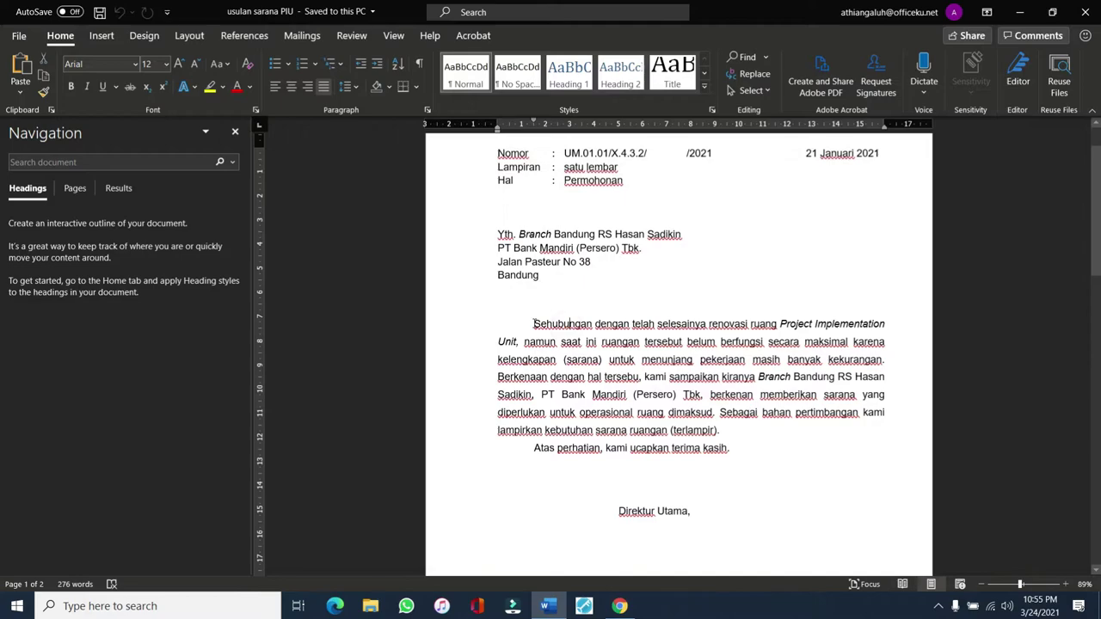
drag(534, 325, 733, 447)
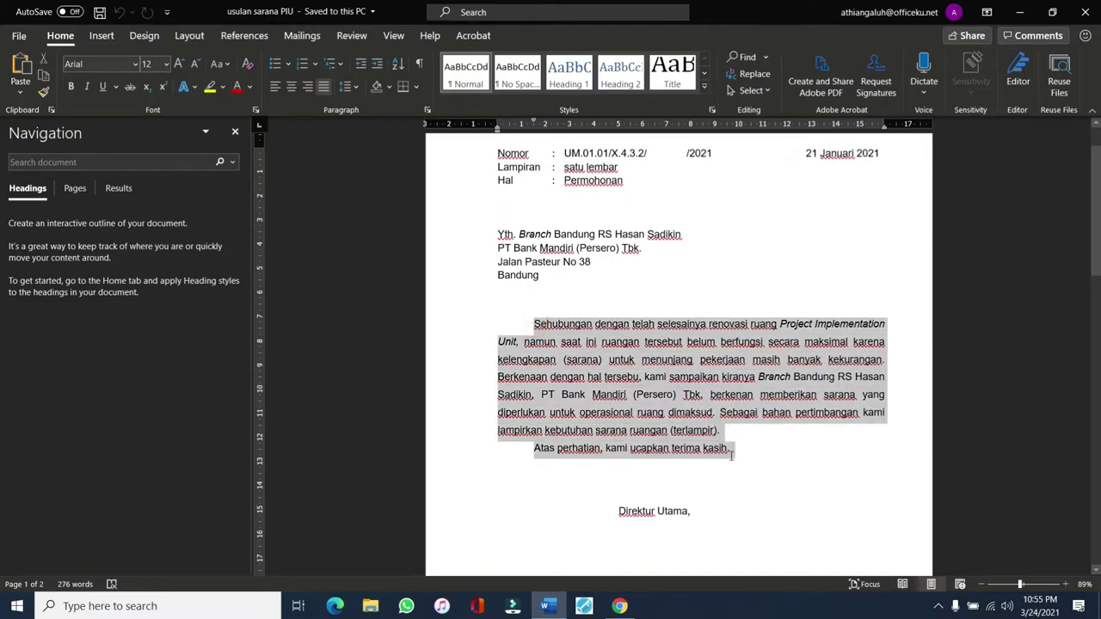
scroll(653, 443, down, 2)
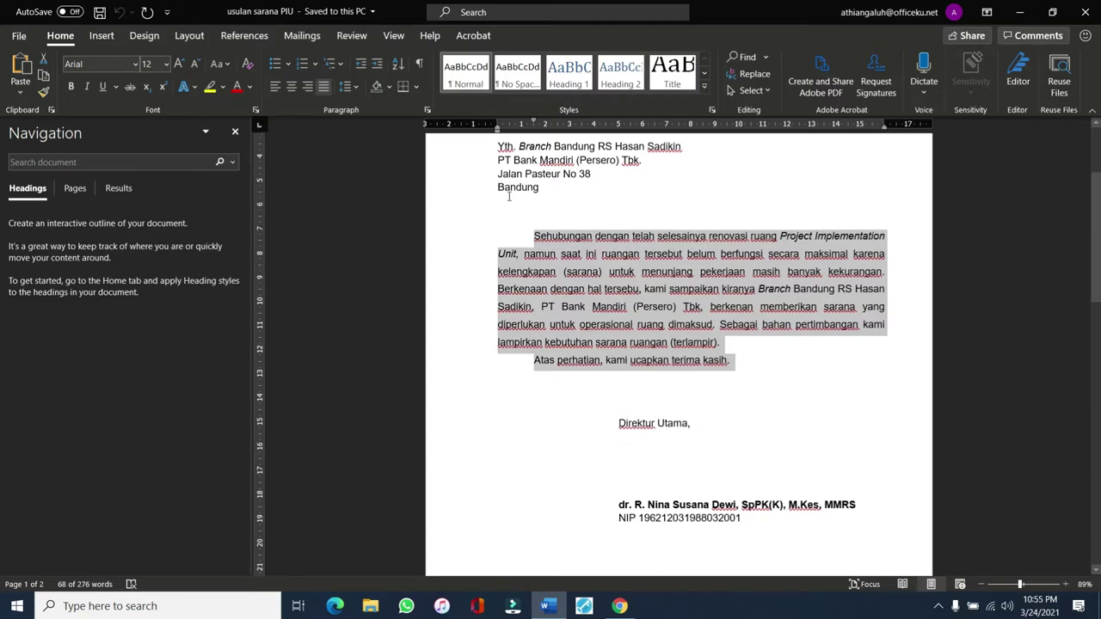
click(533, 233)
drag(533, 236, 734, 365)
key(ctrl+c)
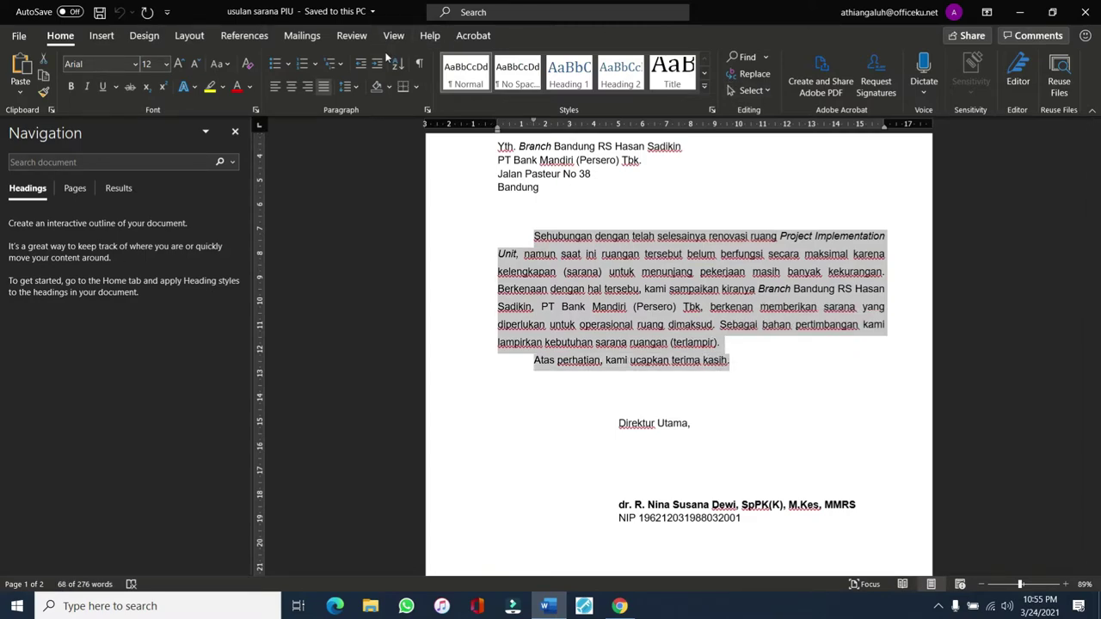
click(1021, 11)
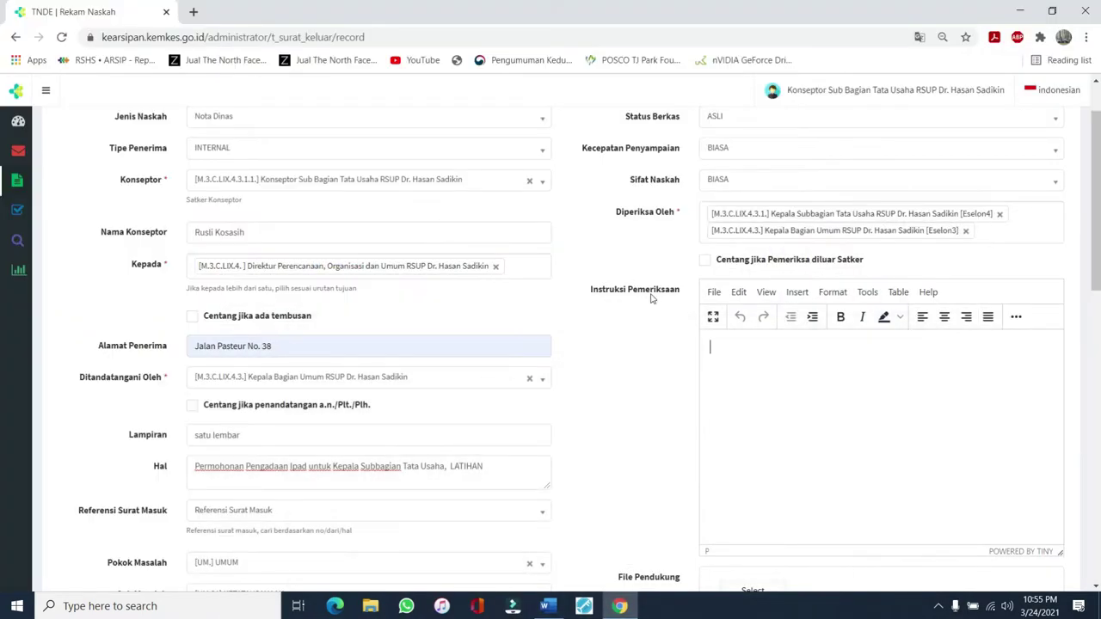
Paste the letter paragraphs into Instruksi Pemeriksaan with a blank line above, and justify the first
click(714, 361)
key(ctrl+v)
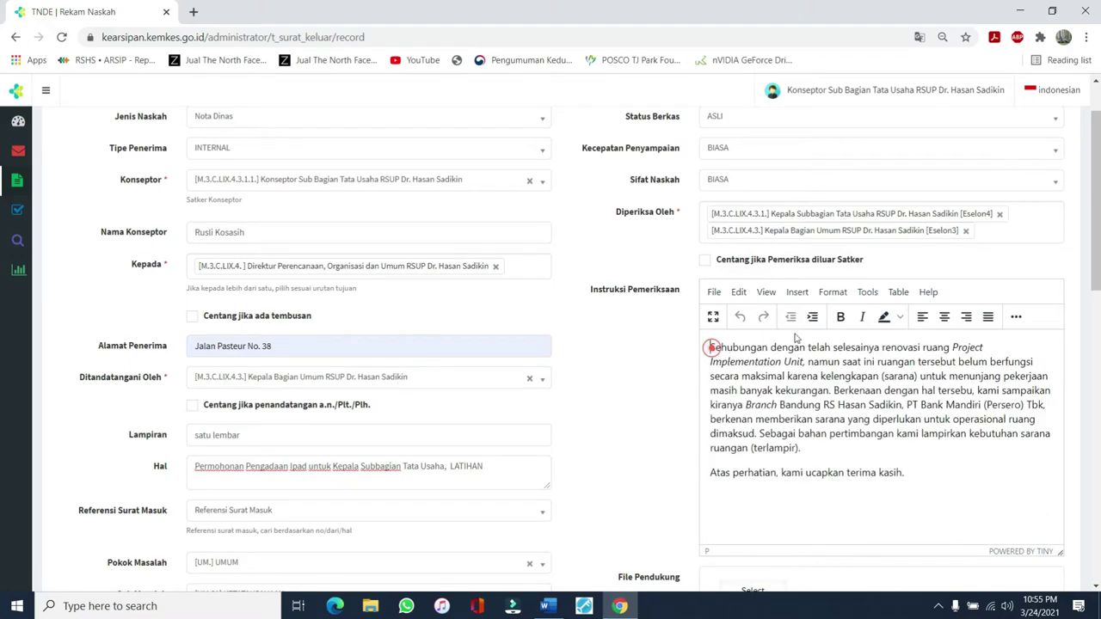
key(Return)
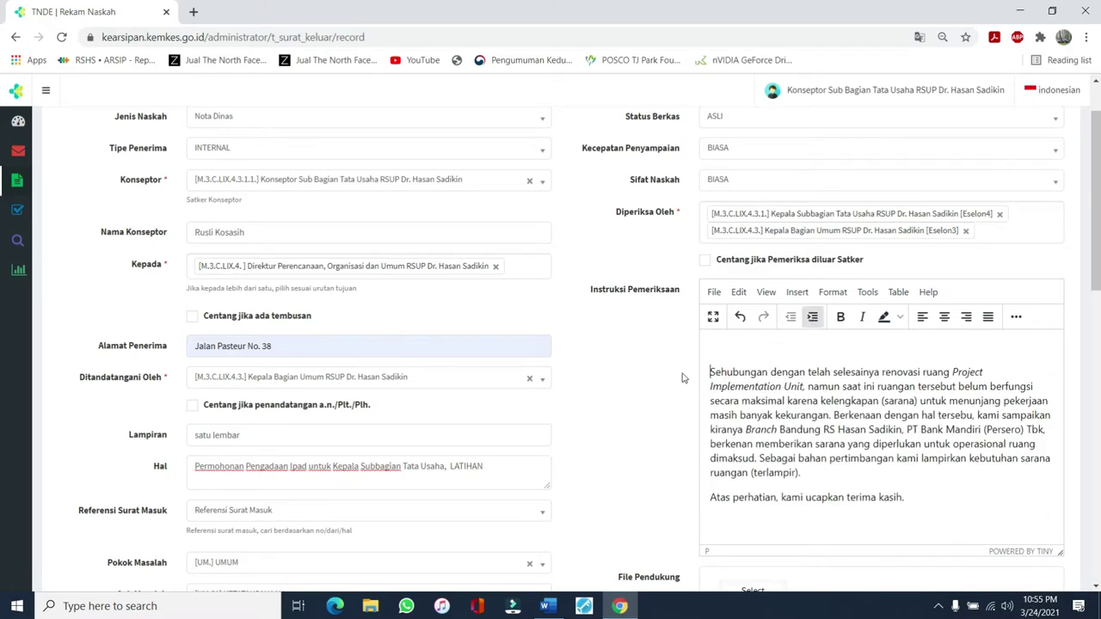
scroll(833, 258, down, 2)
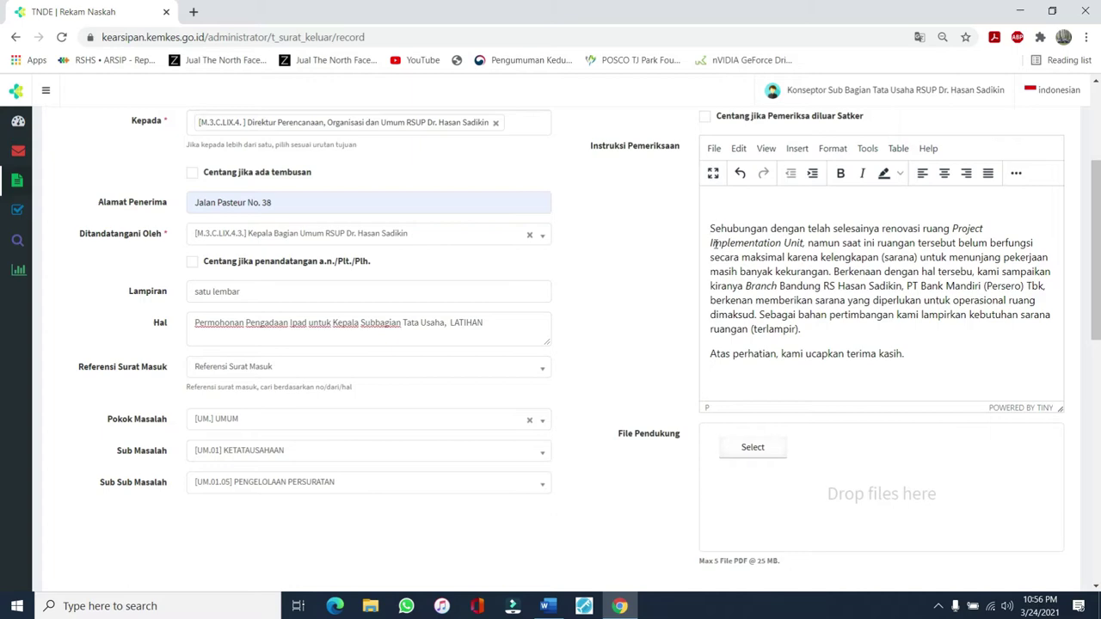
click(990, 174)
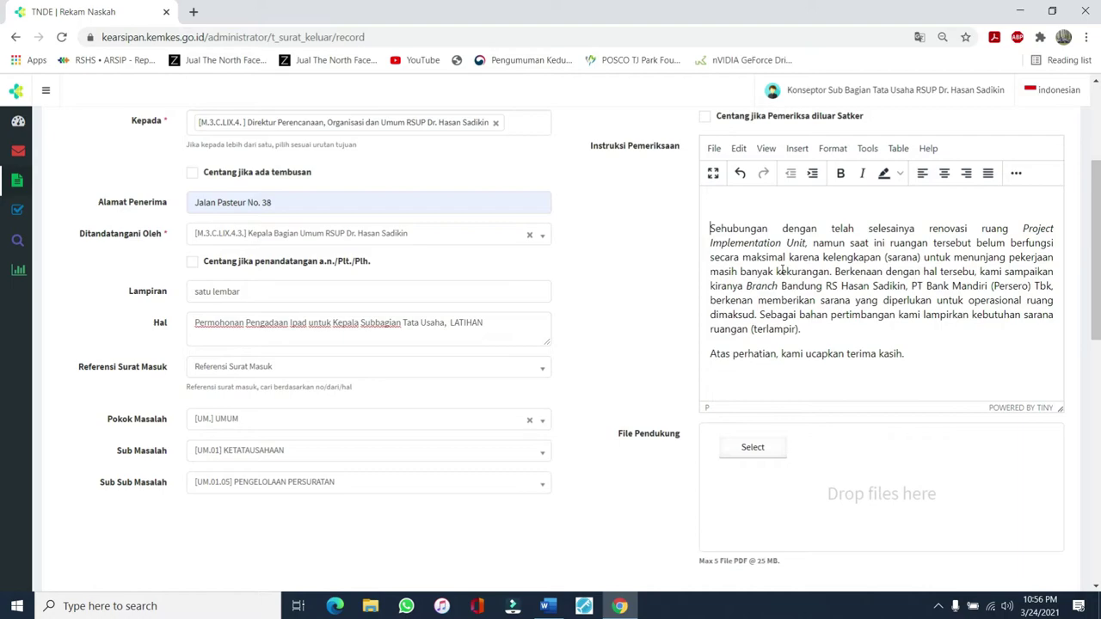
Indent the first lines of the 'Sehubungan' and 'Atas perhatian' paragraphs
click(711, 351)
click(711, 225)
key(Tab)
key(Tab)
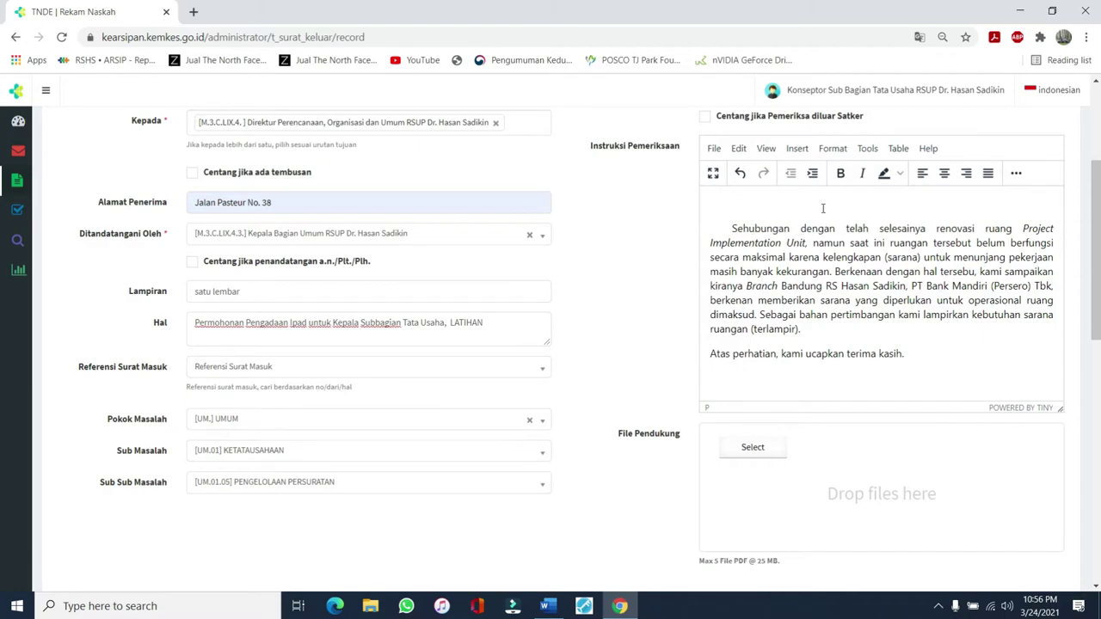
key(Tab)
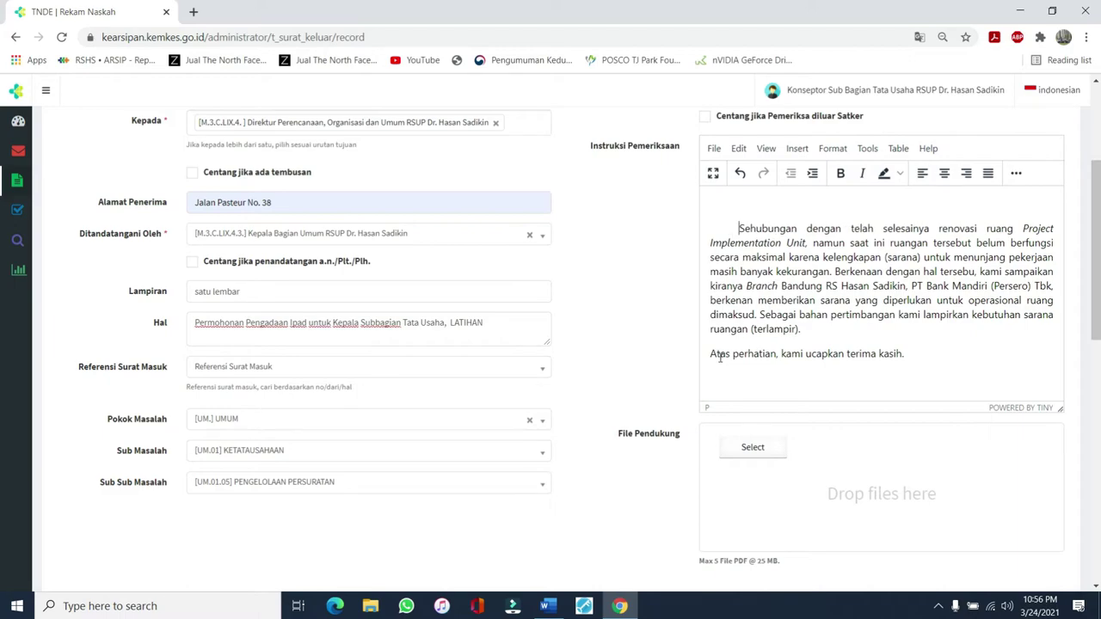
click(712, 355)
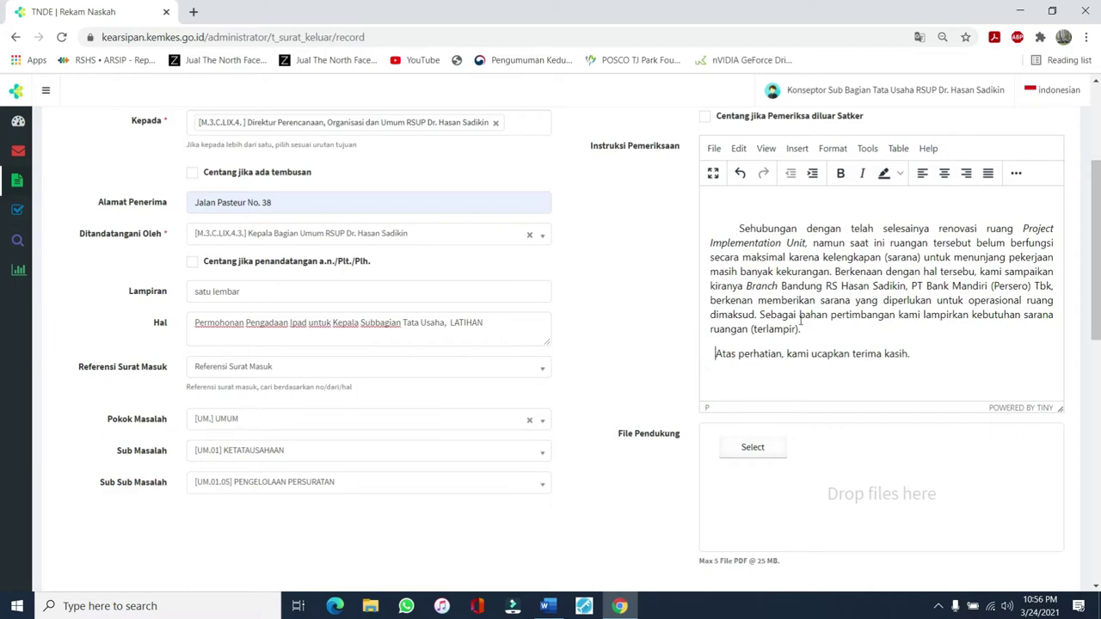
click(742, 223)
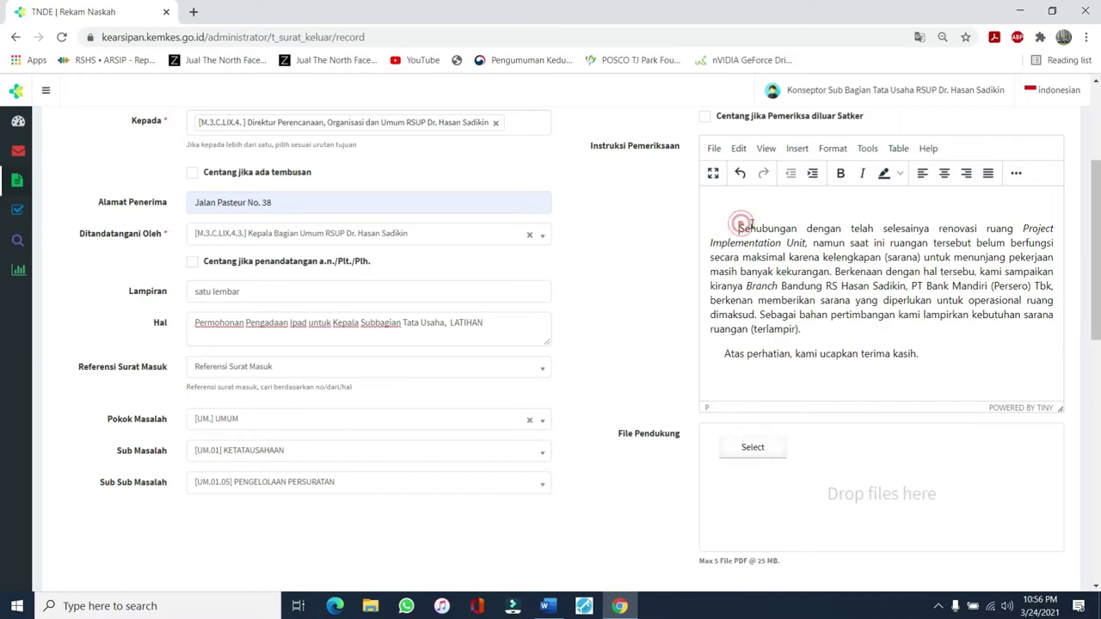
key(BackSpace)
key(BackSpace)
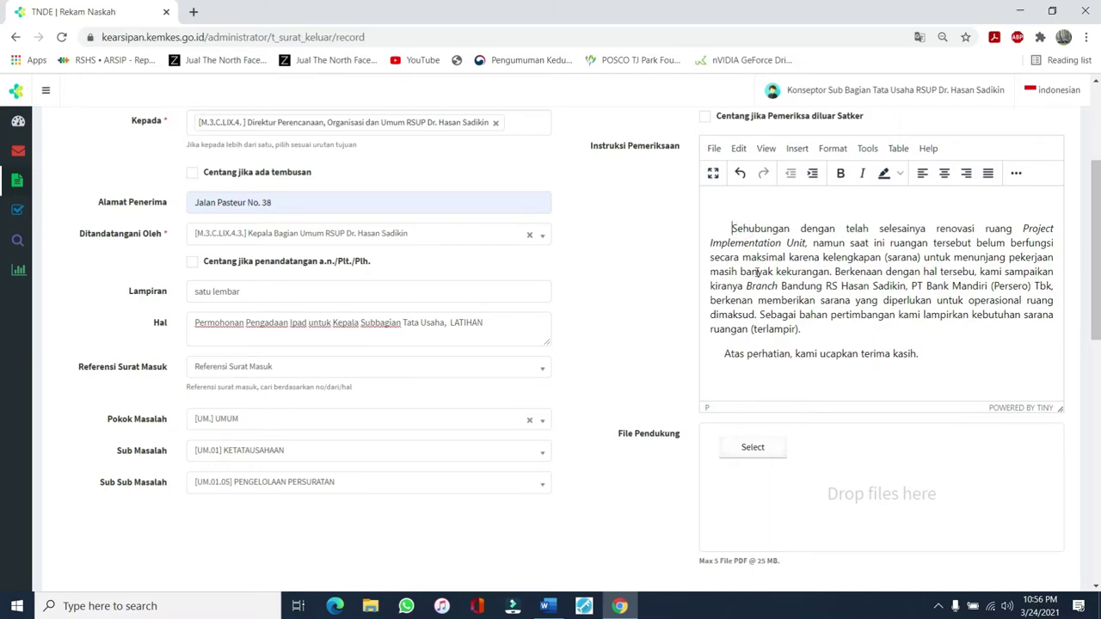
scroll(755, 272, down, 2)
scroll(732, 284, up, 3)
scroll(697, 296, down, 3)
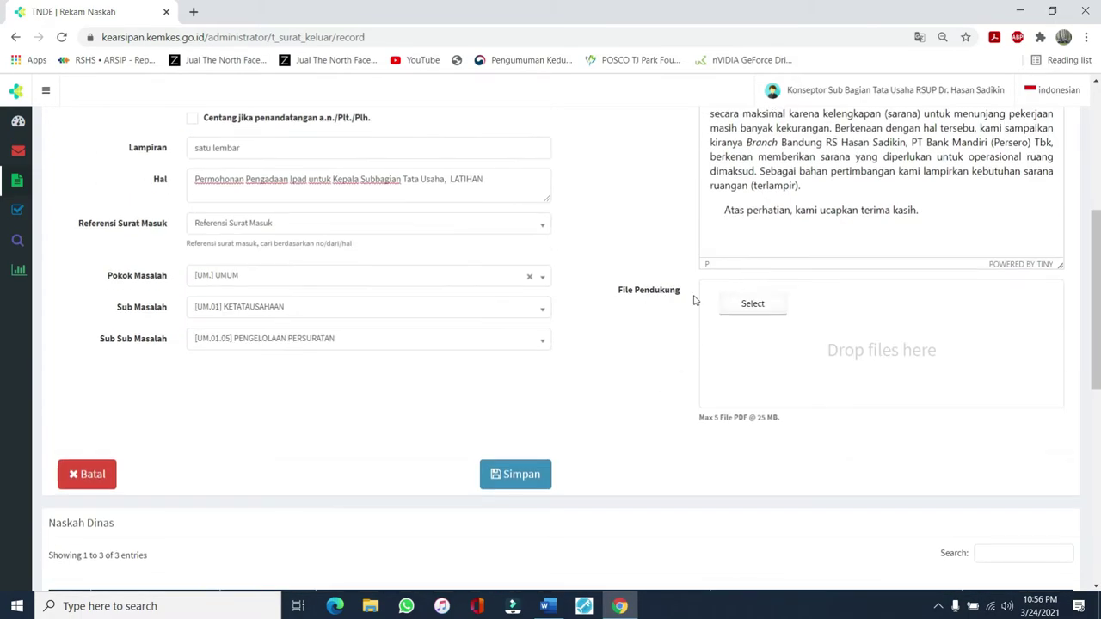
scroll(236, 279, up, 1)
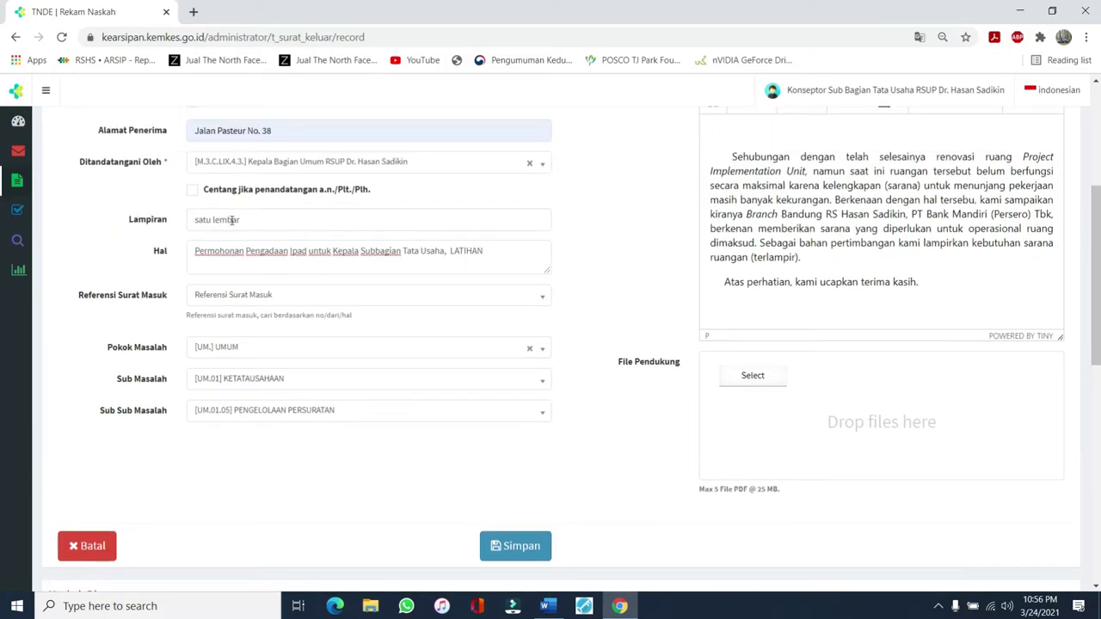
scroll(634, 397, up, 1)
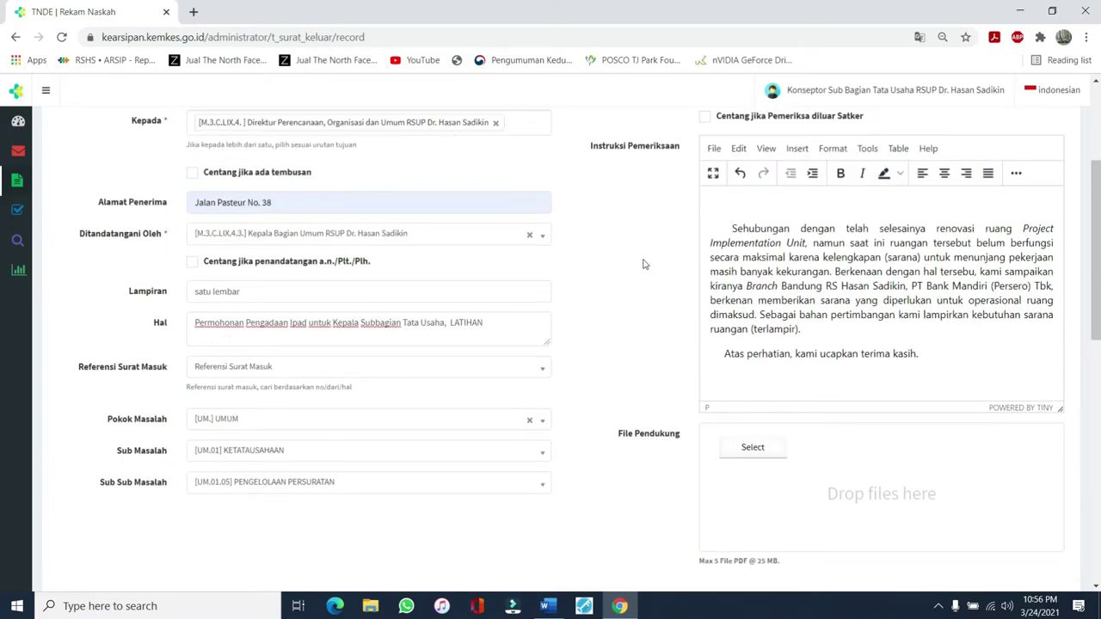
scroll(654, 411, down, 1)
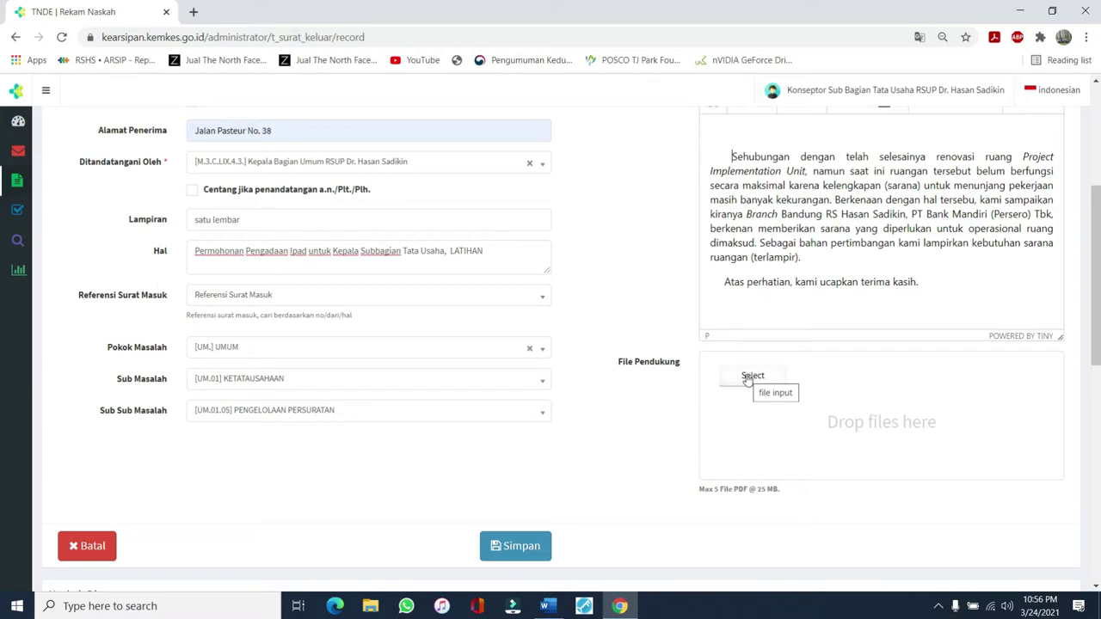
scroll(740, 404, down, 1)
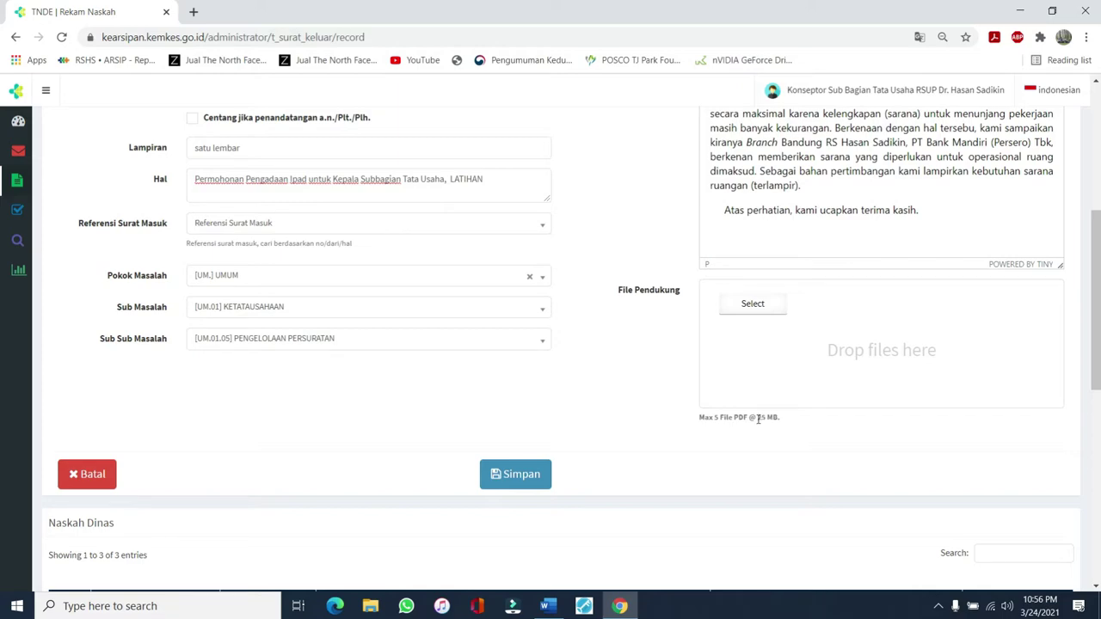
Upload scan160.pdf (330.5kB) from the Downloads folder as the File Pendukung attachment
click(759, 307)
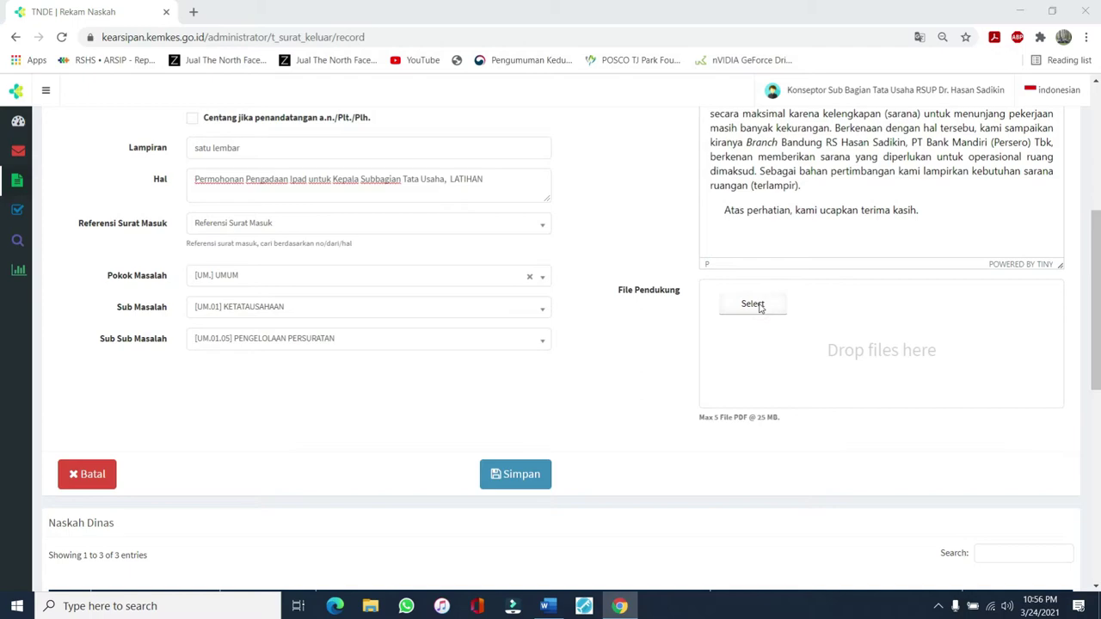
scroll(284, 183, down, 2)
scroll(284, 184, down, 10)
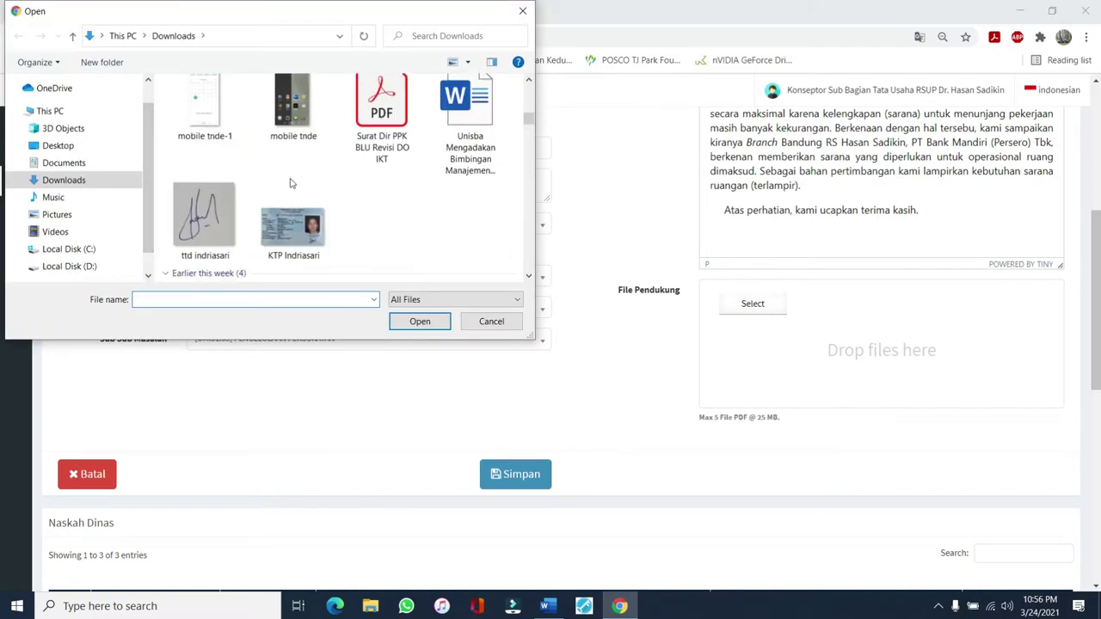
scroll(351, 189, down, 3)
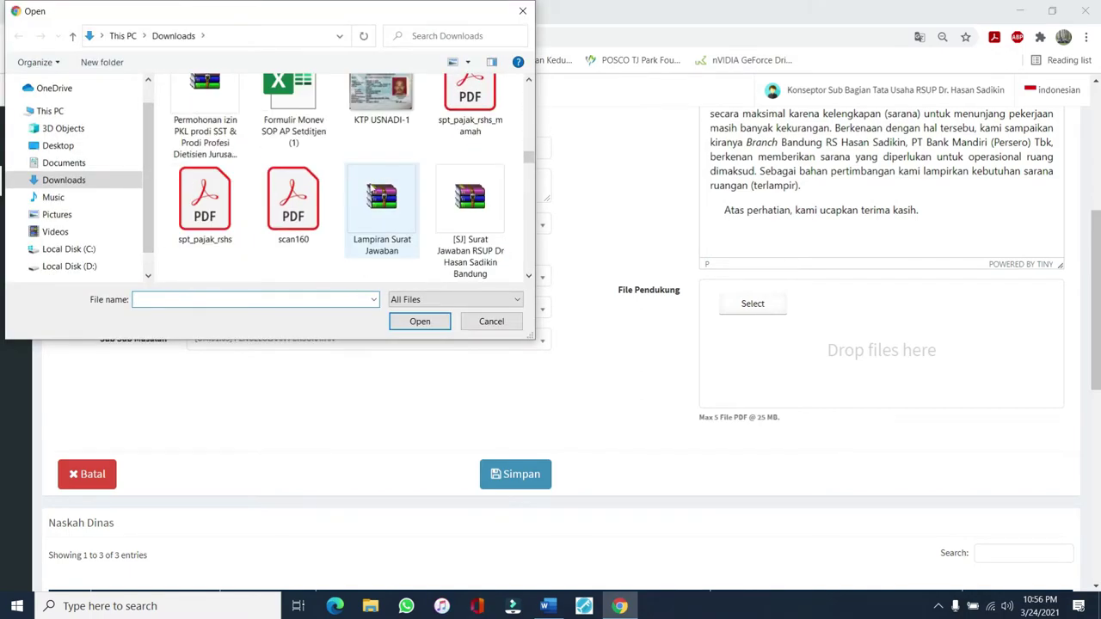
scroll(317, 207, up, 1)
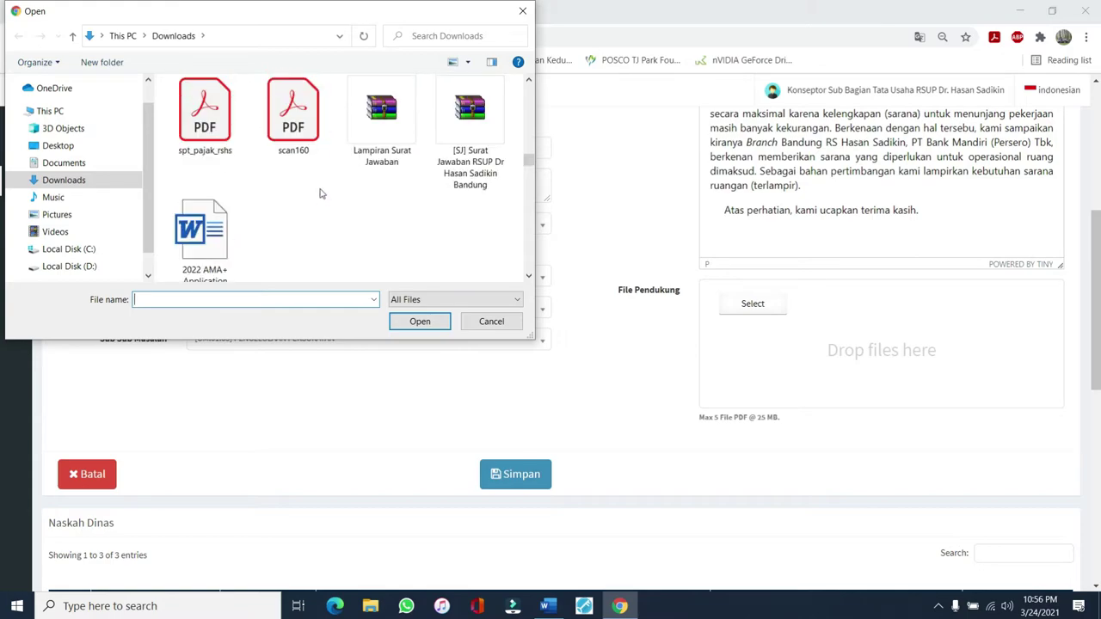
click(295, 123)
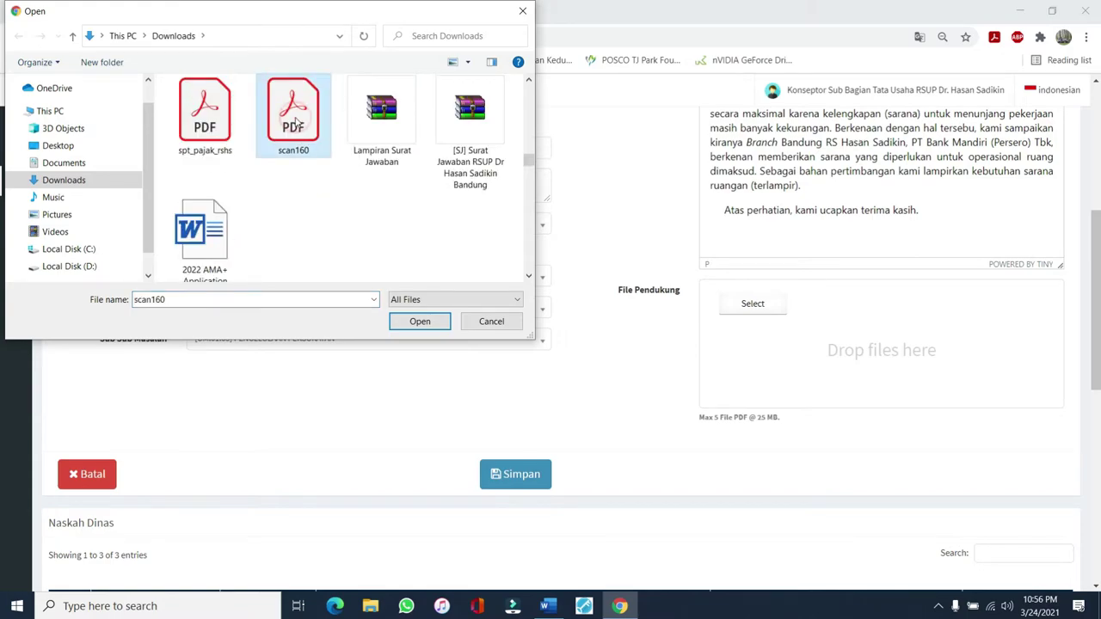
click(418, 320)
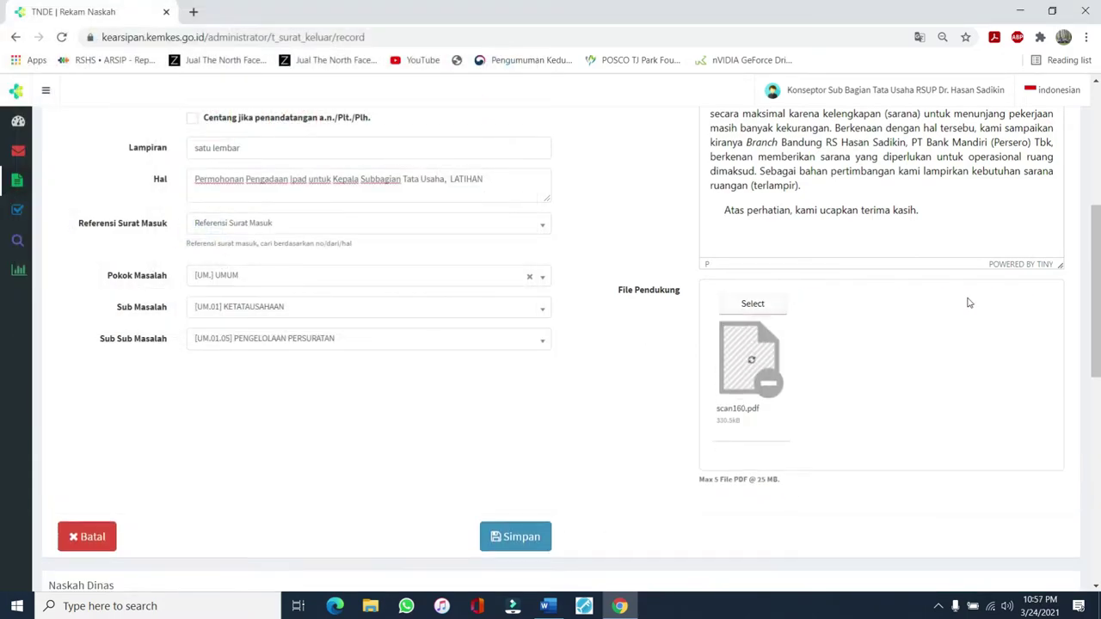
scroll(758, 331, down, 2)
scroll(823, 239, up, 6)
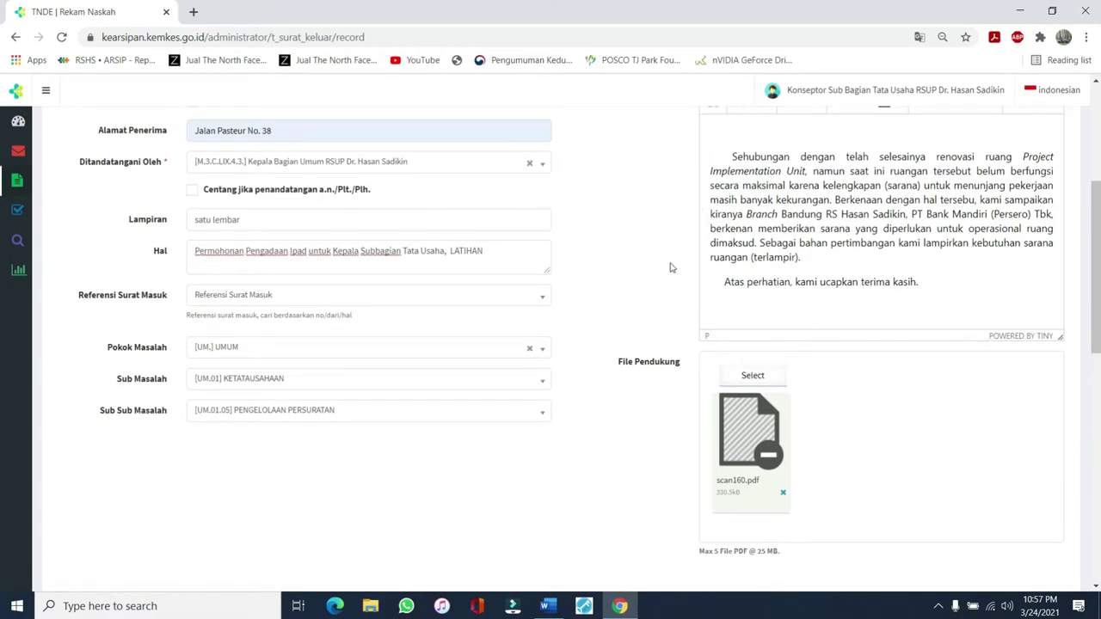
scroll(325, 224, down, 8)
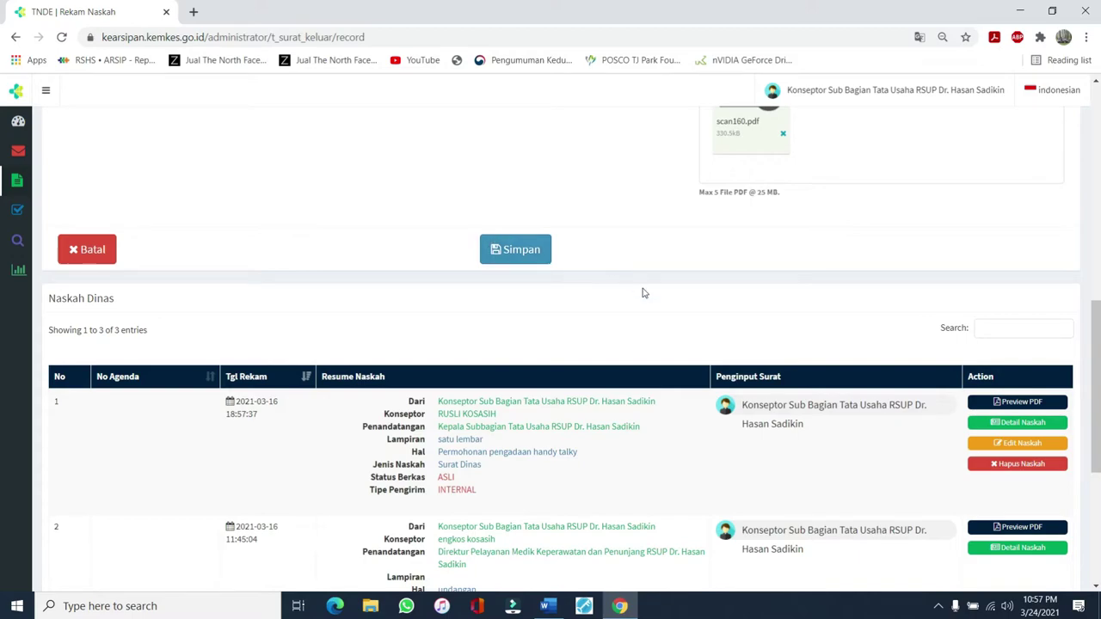
scroll(641, 291, down, 3)
scroll(627, 282, down, 2)
scroll(595, 264, up, 9)
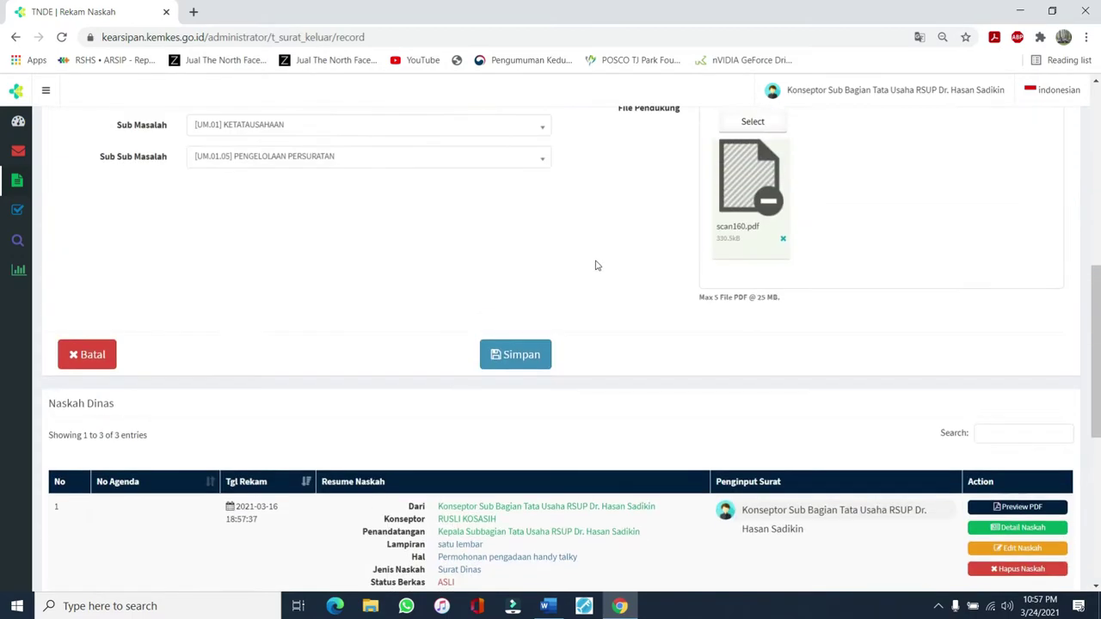
scroll(561, 268, down, 5)
scroll(560, 267, down, 2)
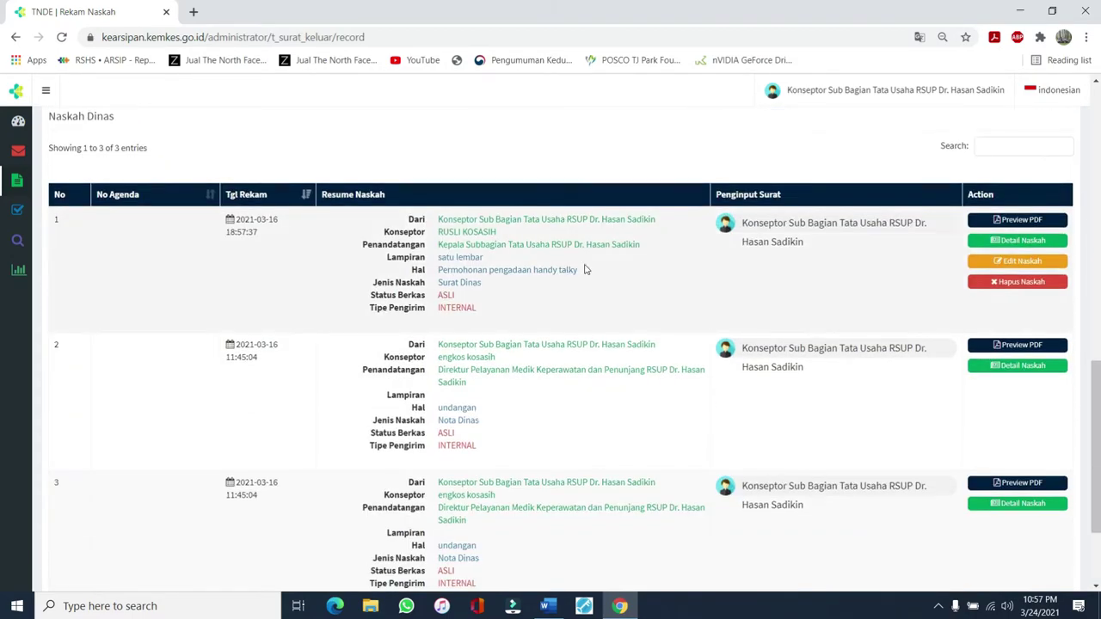
scroll(585, 268, up, 8)
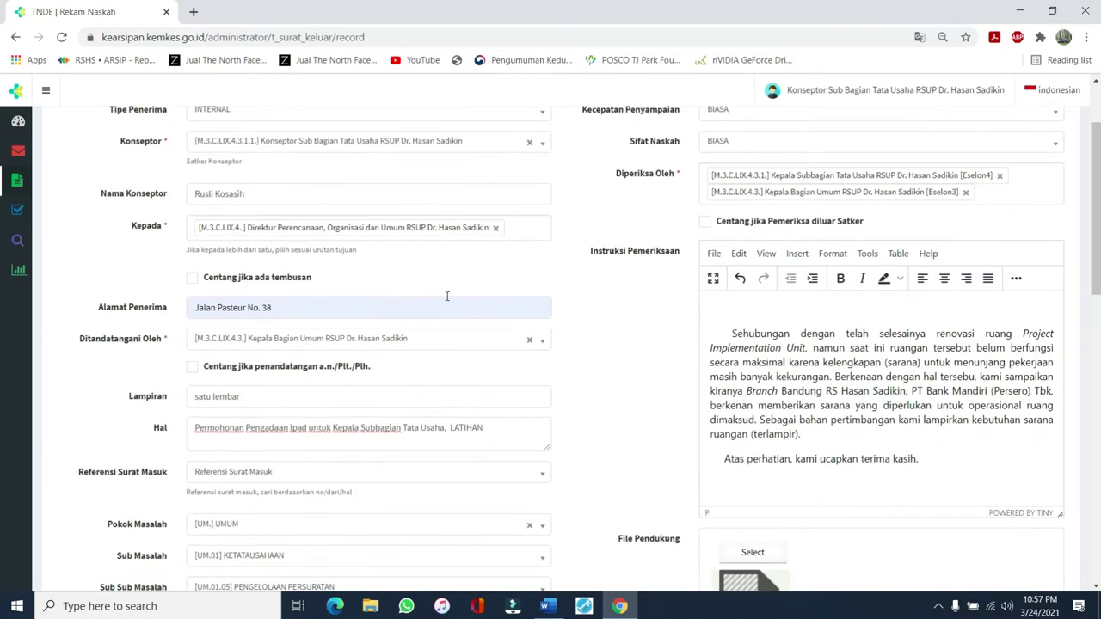
scroll(446, 296, up, 2)
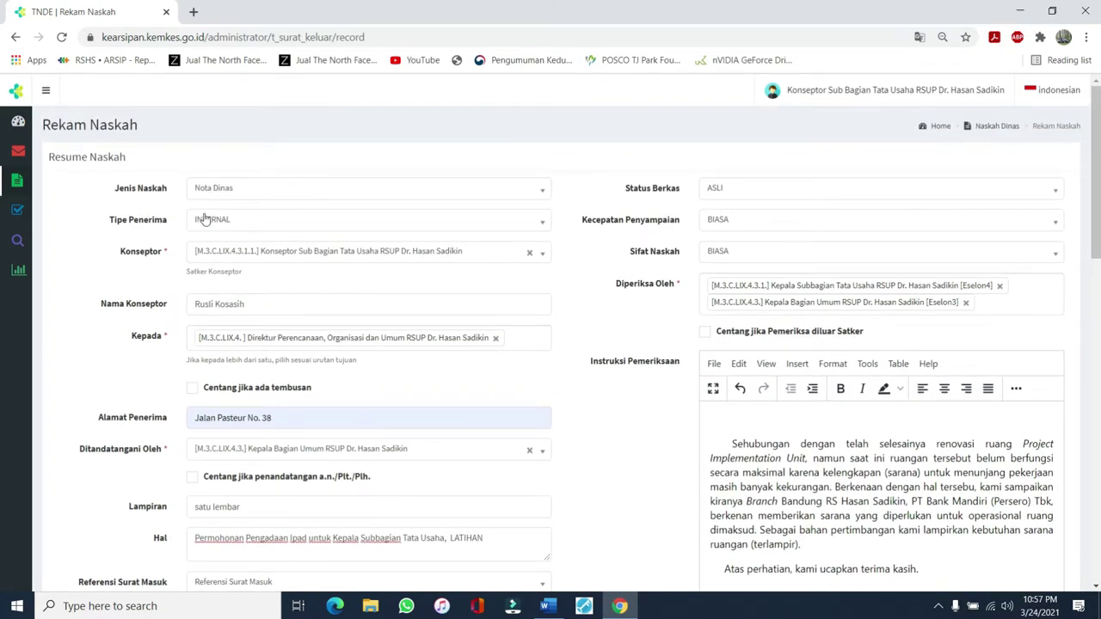
scroll(201, 228, down, 3)
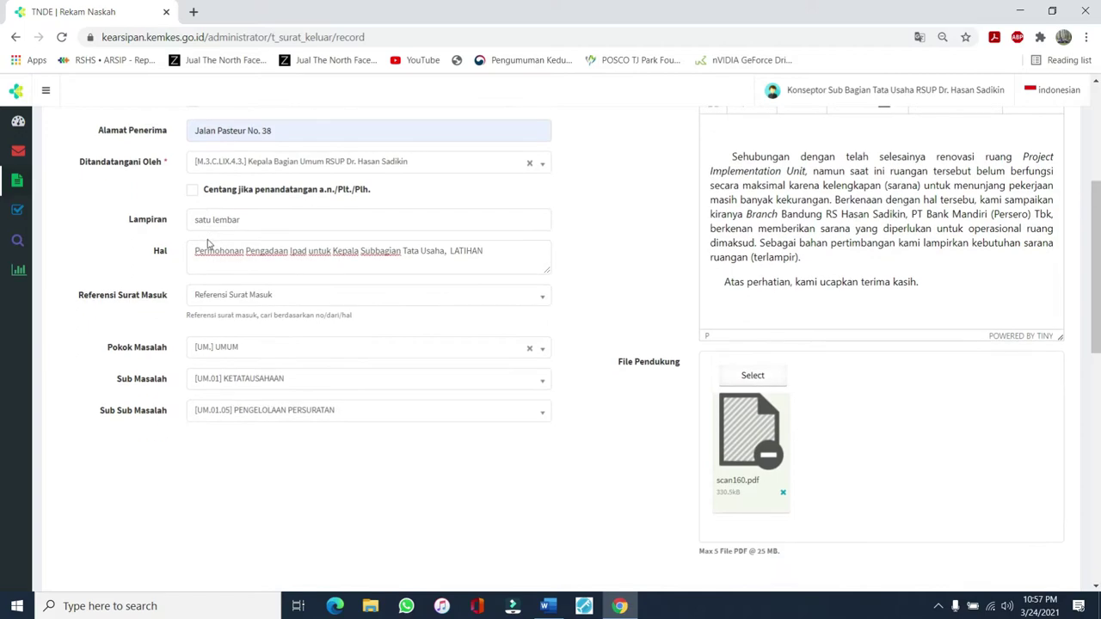
scroll(209, 249, down, 2)
scroll(209, 249, up, 4)
scroll(747, 195, up, 2)
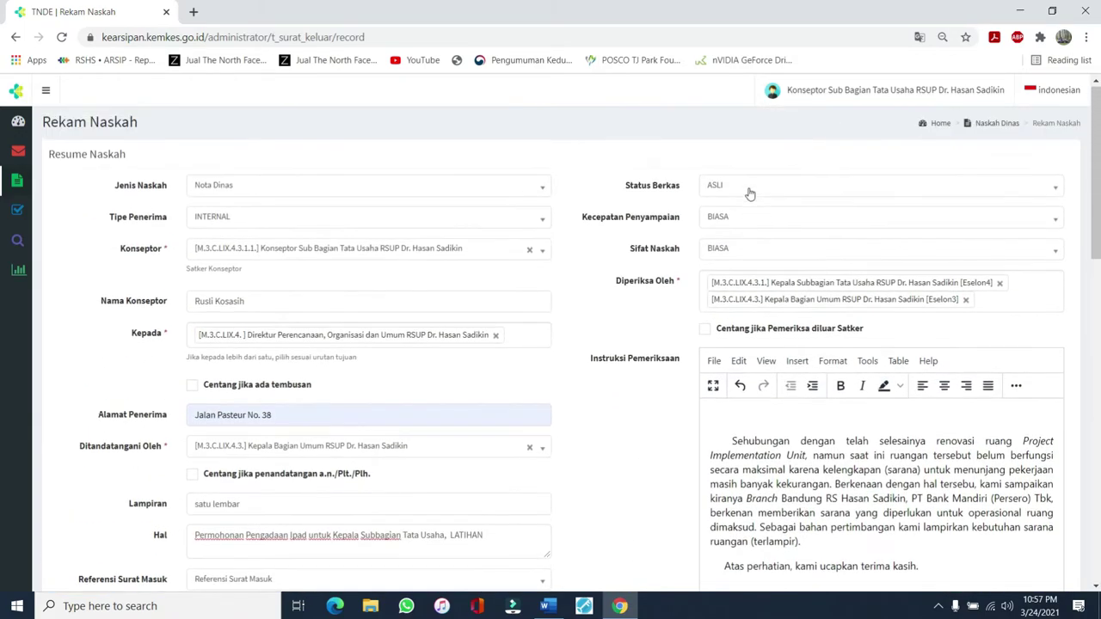
scroll(750, 193, down, 3)
scroll(750, 198, down, 2)
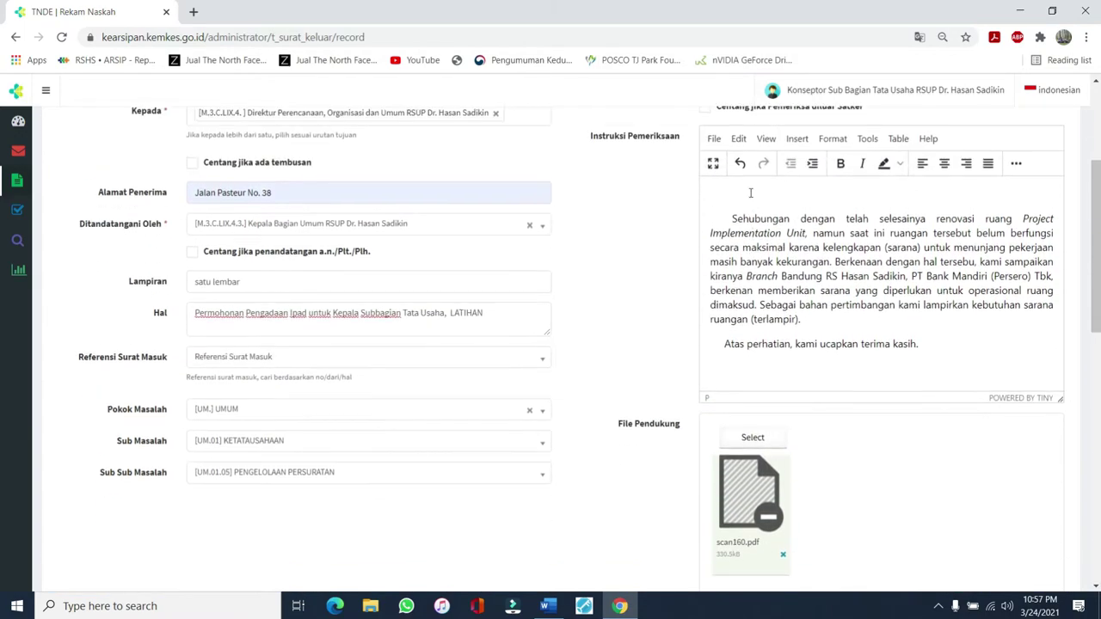
scroll(647, 226, down, 4)
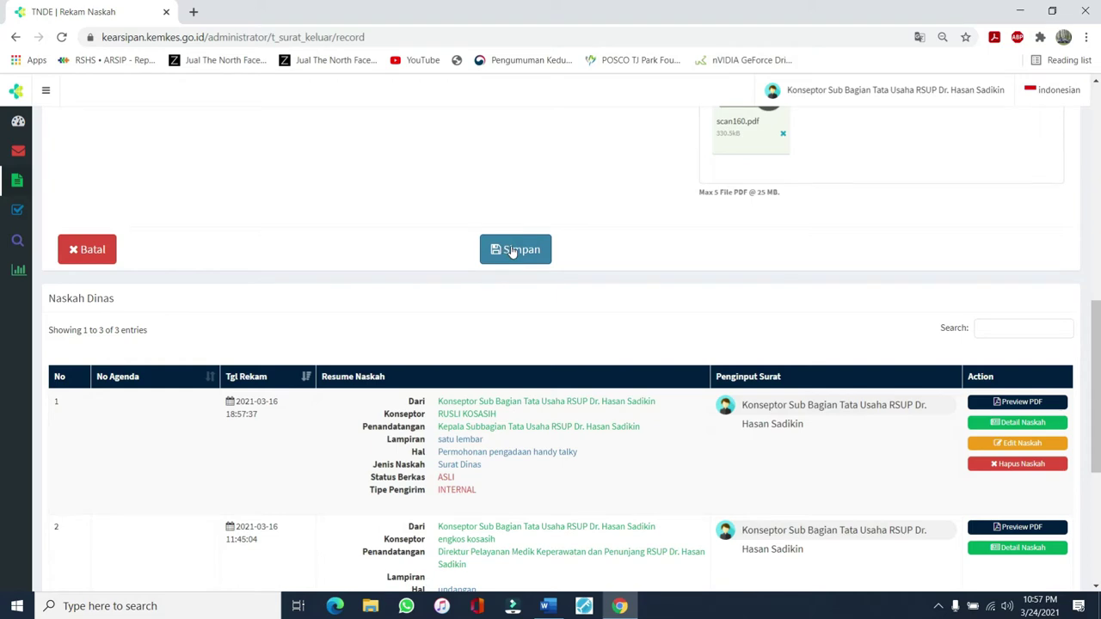
Save the Nota Dinas with Simpan, leaving a blank Rekam Naskah form
click(512, 250)
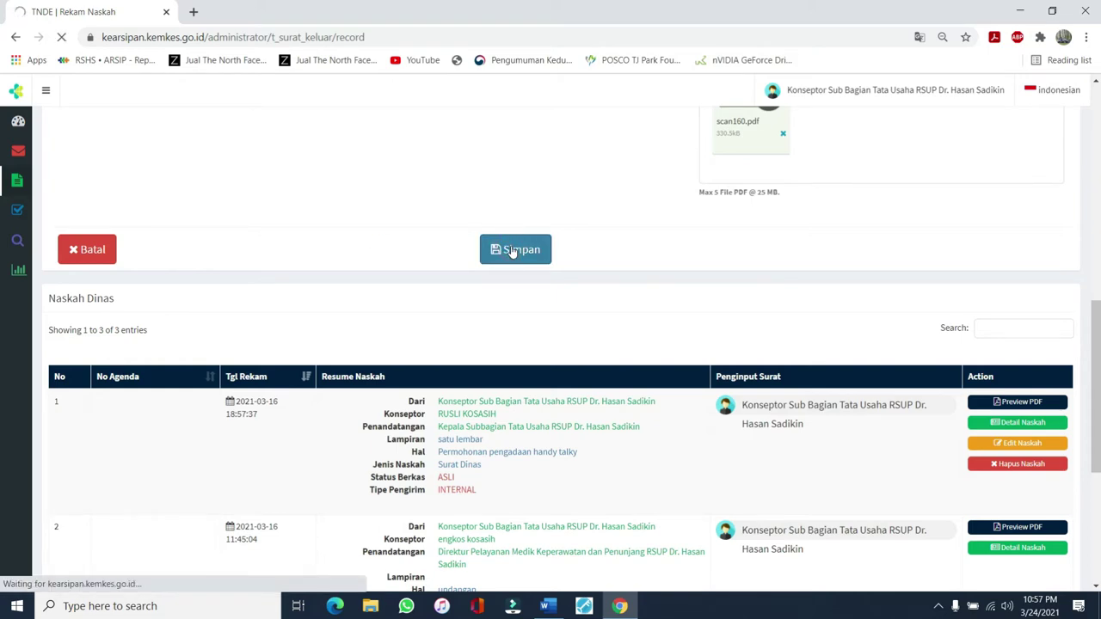
scroll(590, 215, up, 1)
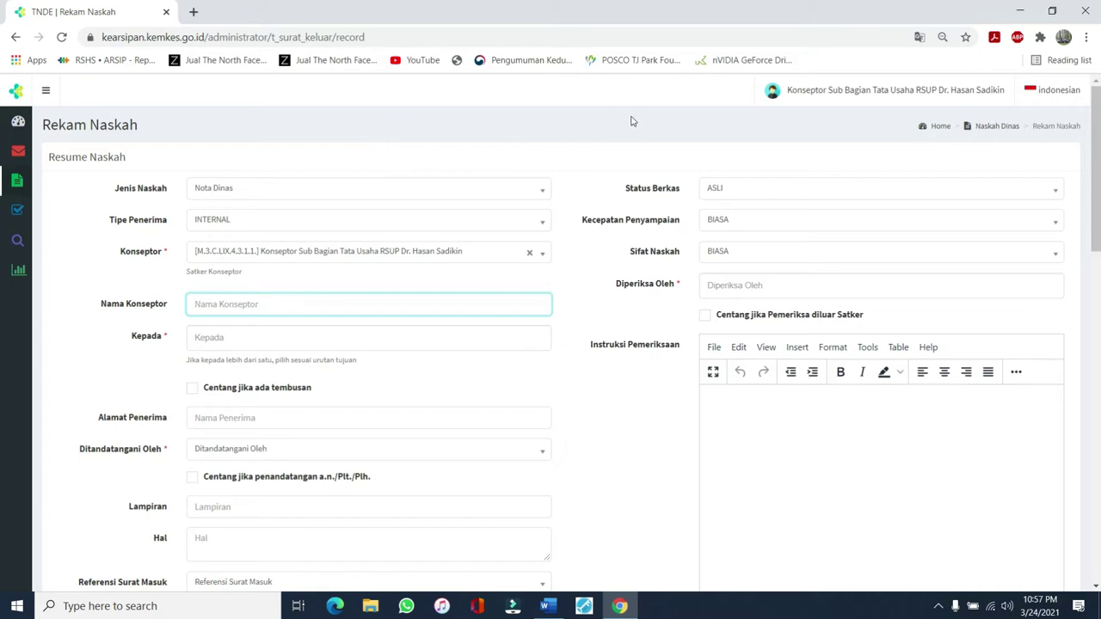
click(985, 97)
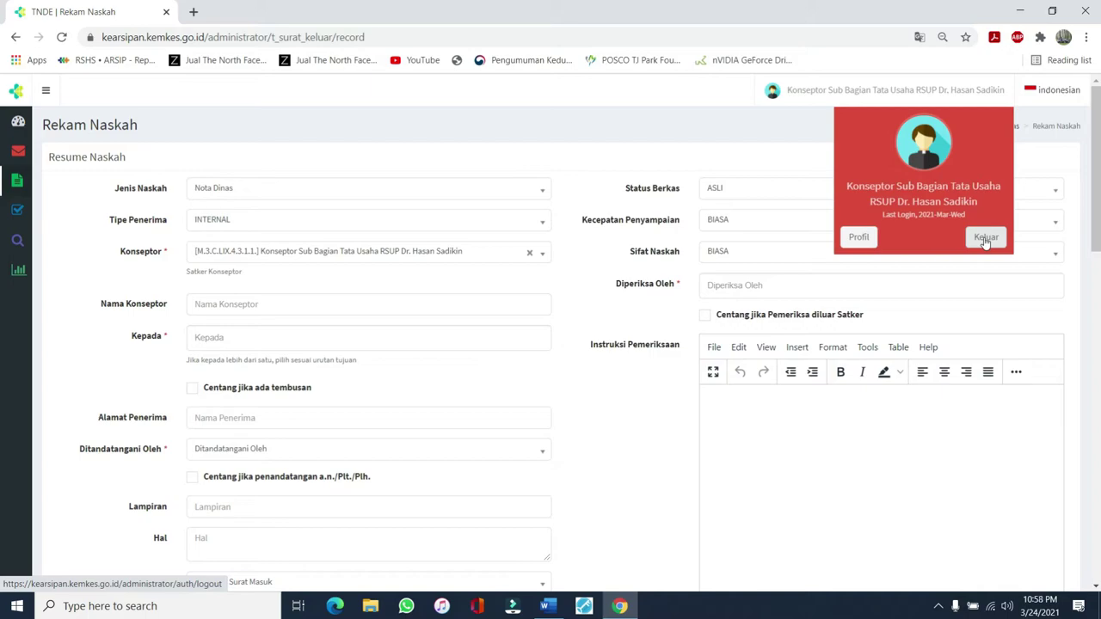
Log out of the Konseptor account with Keluar
click(986, 239)
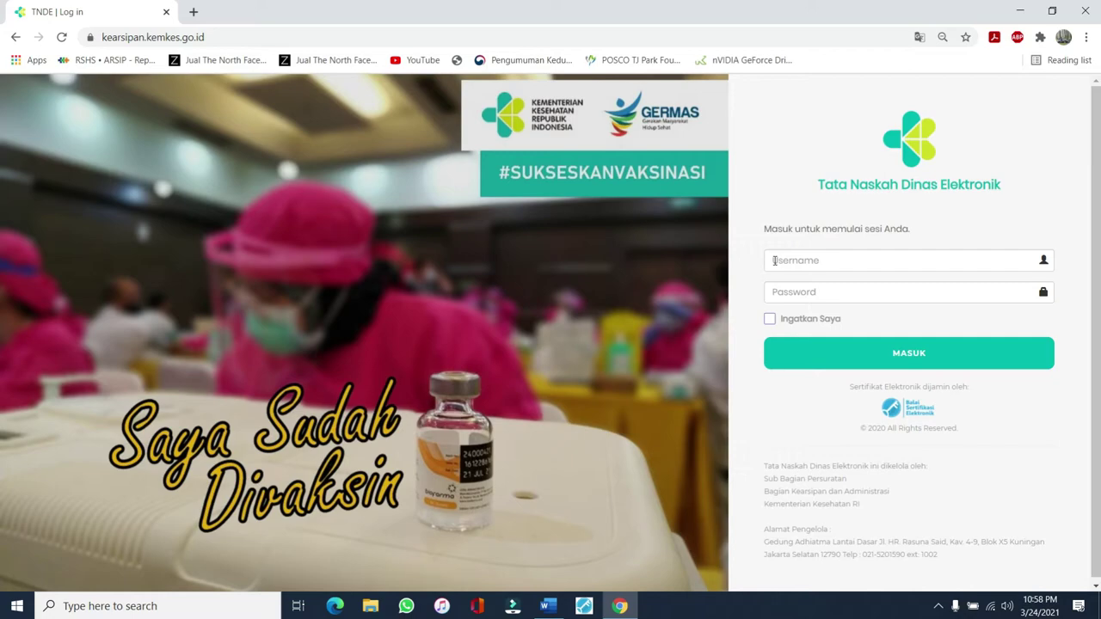
Sign in with the Kepala Subbagian Tata Usaha's saved username and their password
click(775, 260)
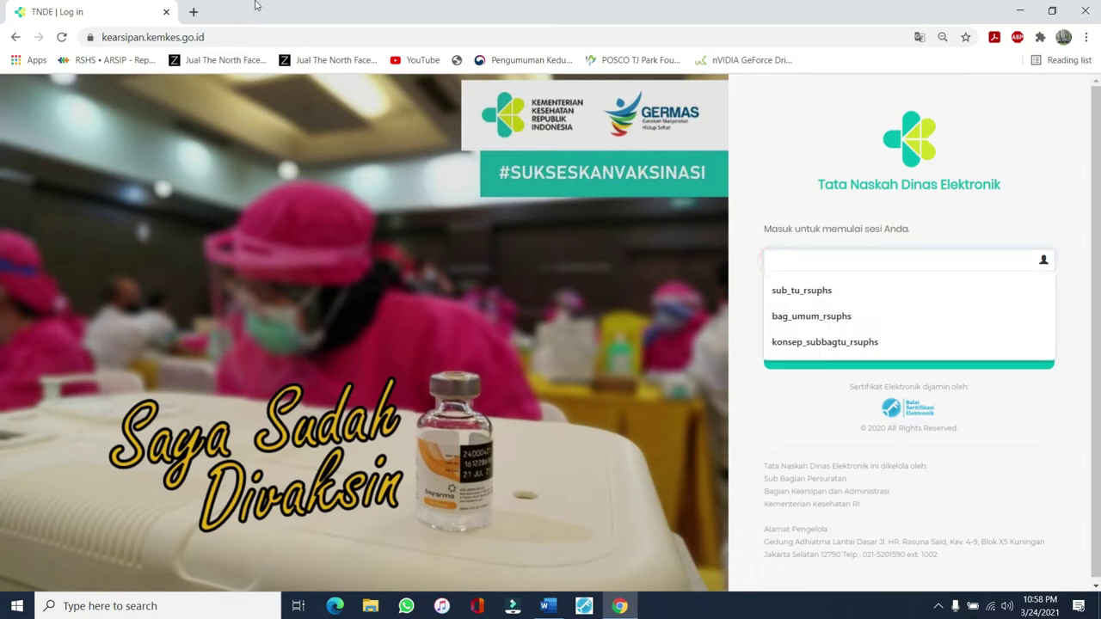
click(801, 291)
click(800, 289)
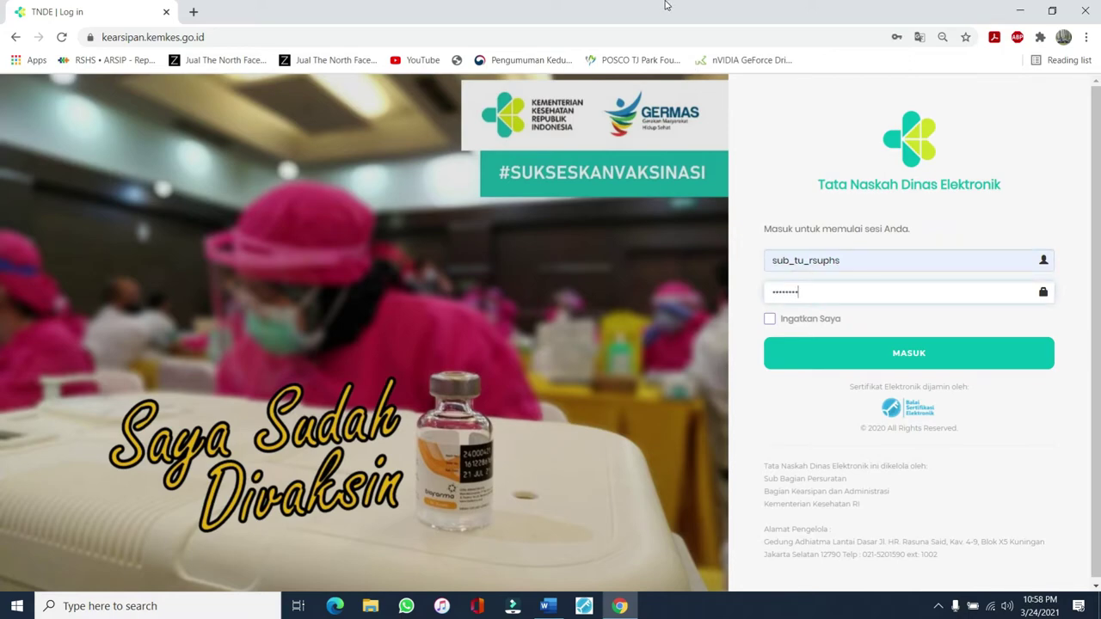
key(Return)
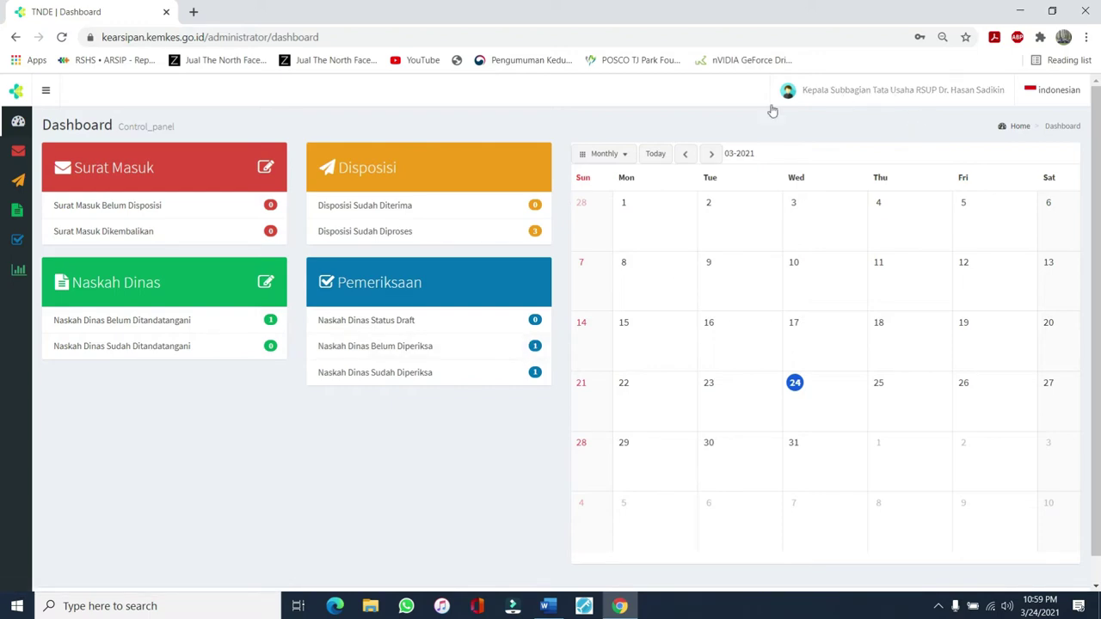
Open Naskah Dinas Belum Diperiksa from the dashboard's Pemeriksaan box
click(386, 349)
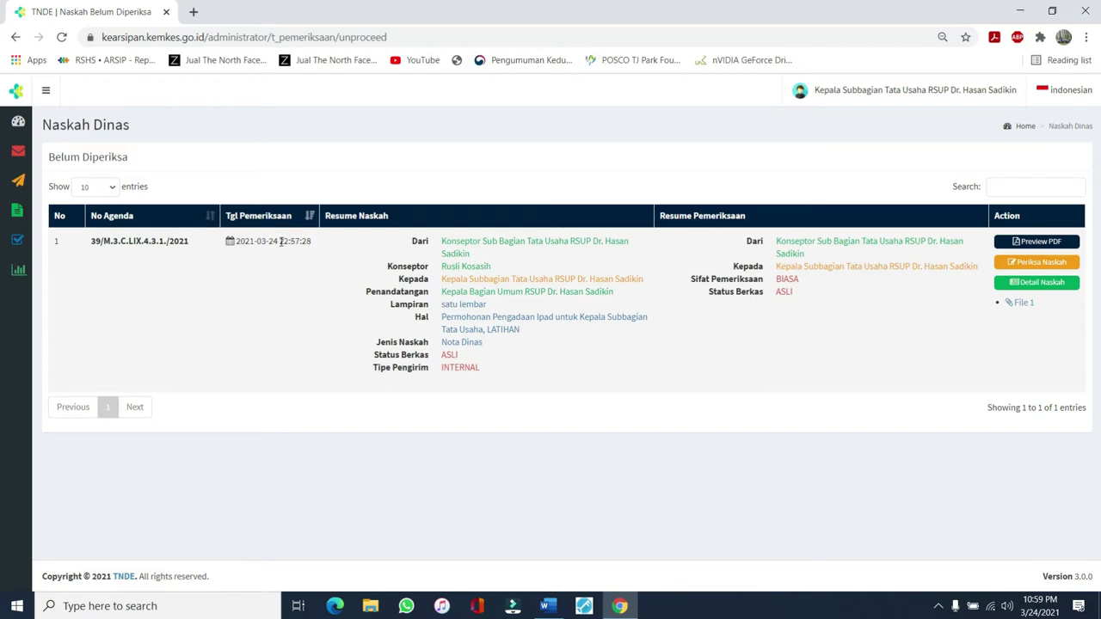
drag(280, 242, 236, 242)
drag(91, 243, 196, 244)
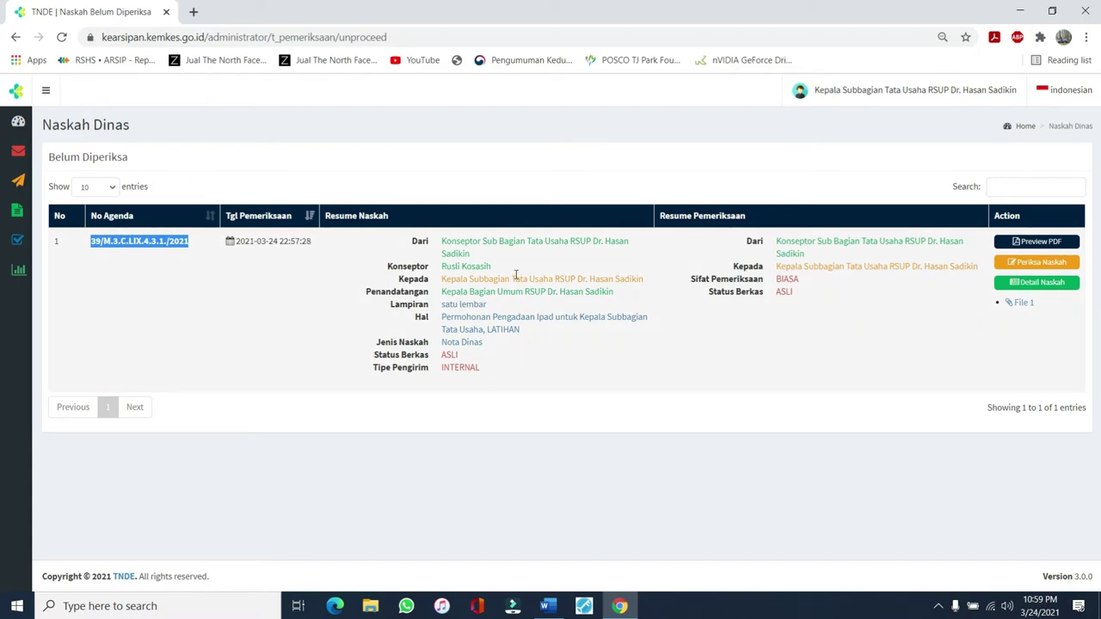
click(370, 220)
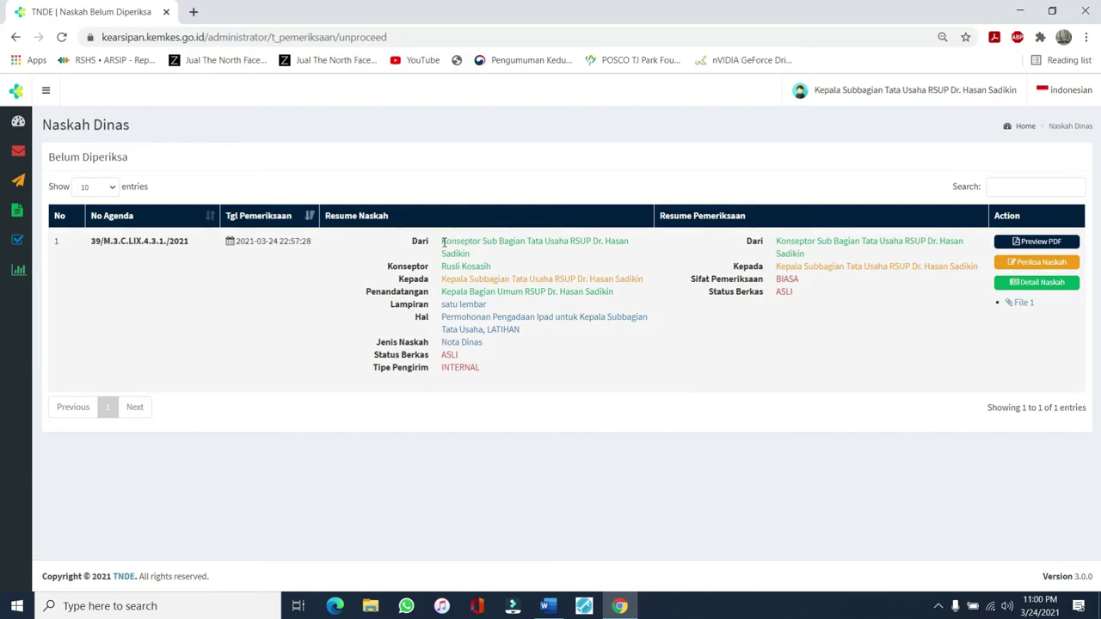
drag(443, 242, 473, 254)
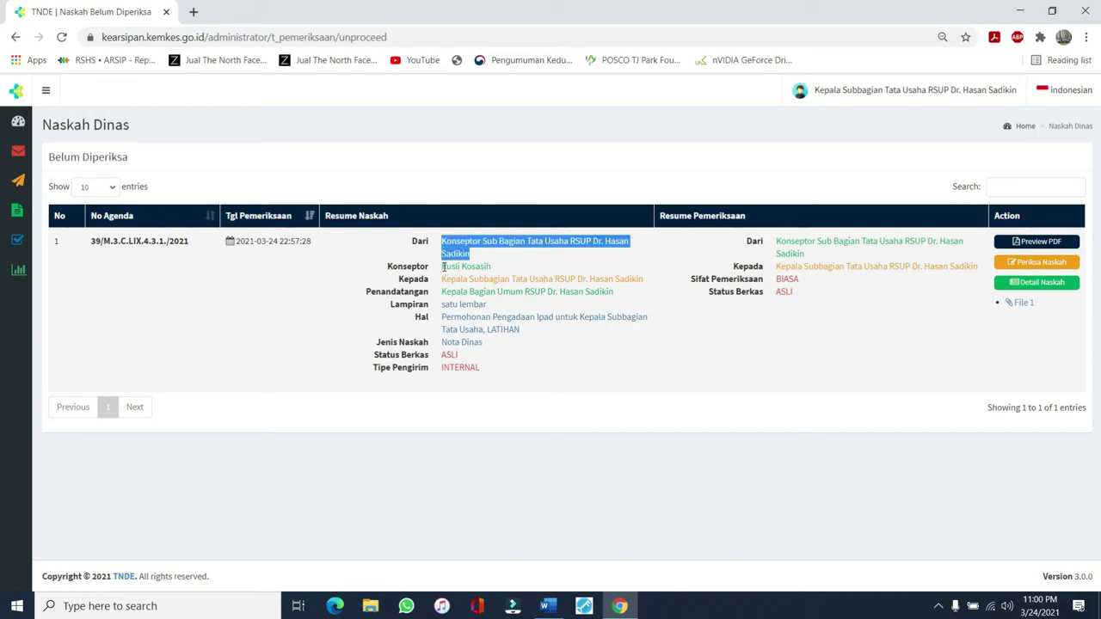
click(442, 268)
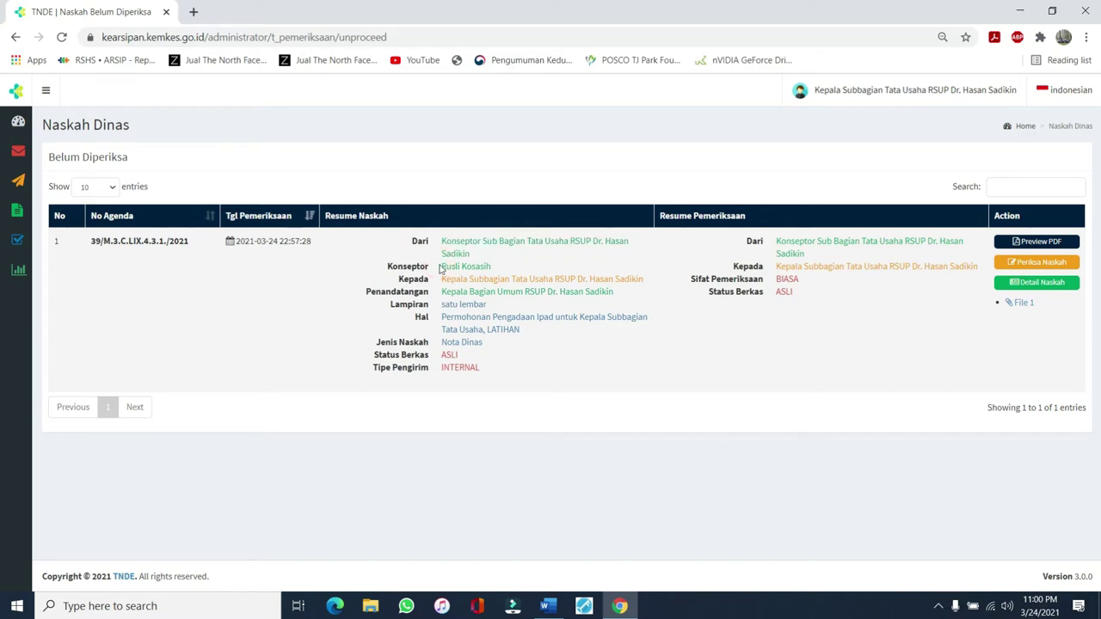
drag(440, 268, 493, 272)
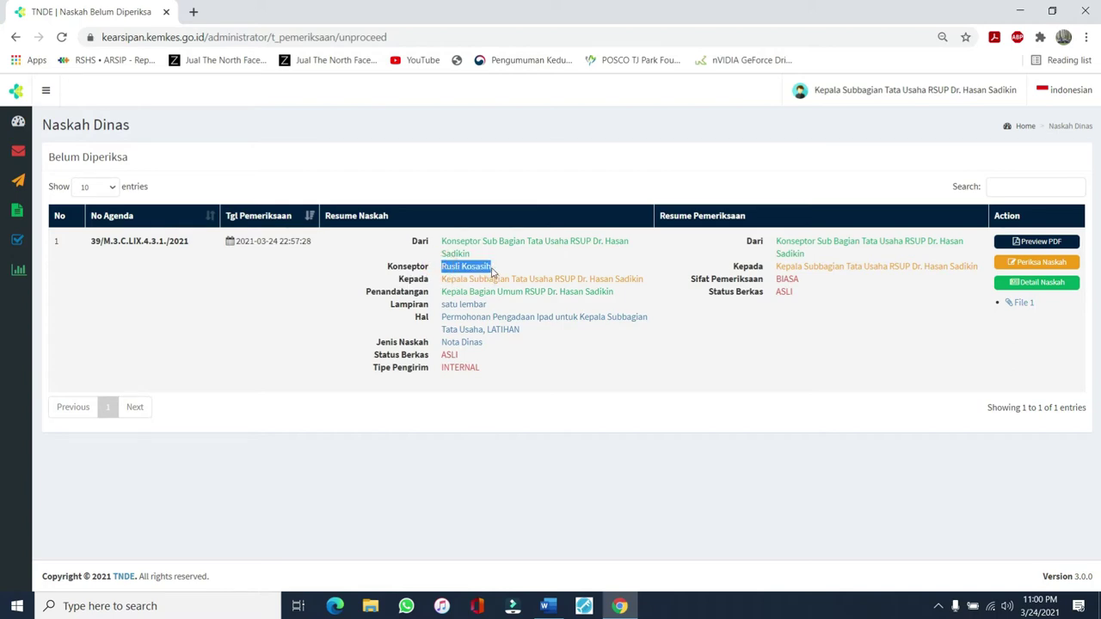
click(442, 279)
drag(441, 279, 641, 276)
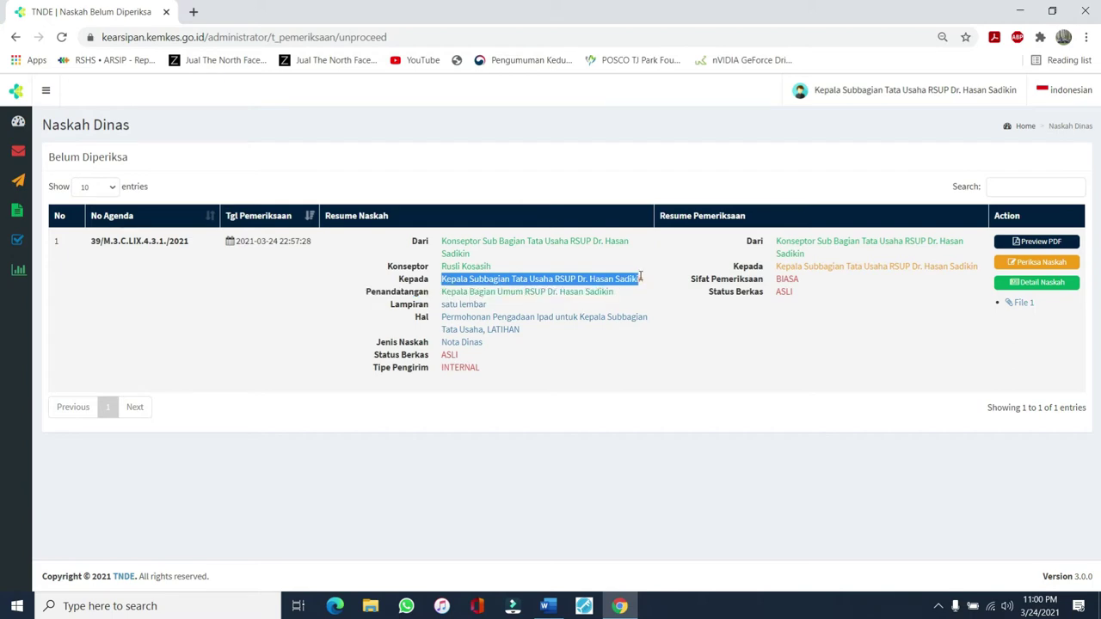
click(443, 291)
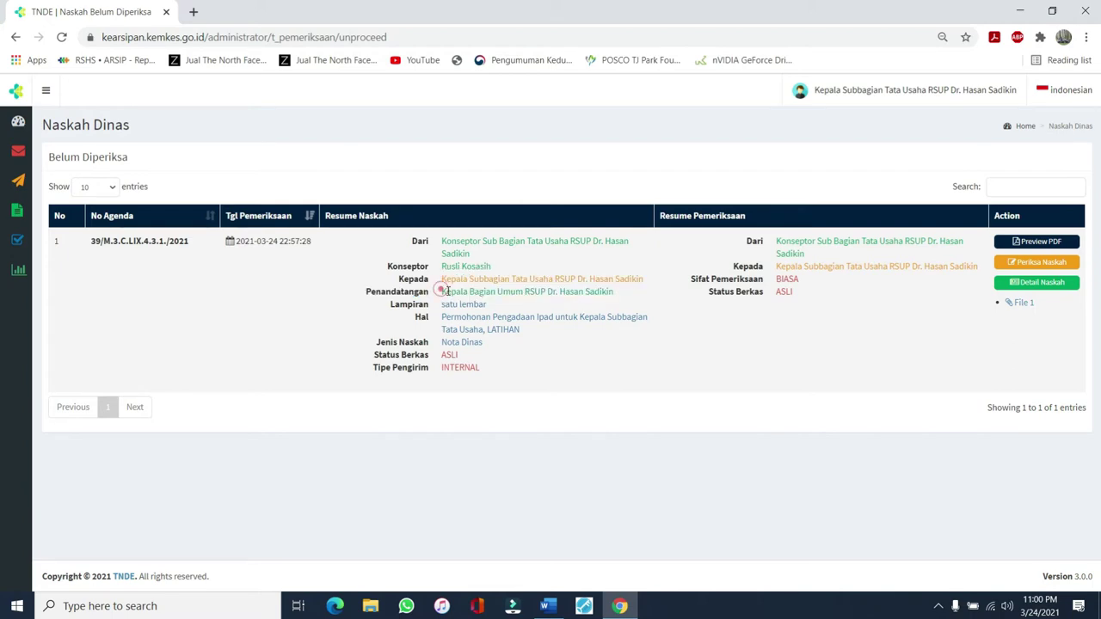
drag(445, 289, 614, 287)
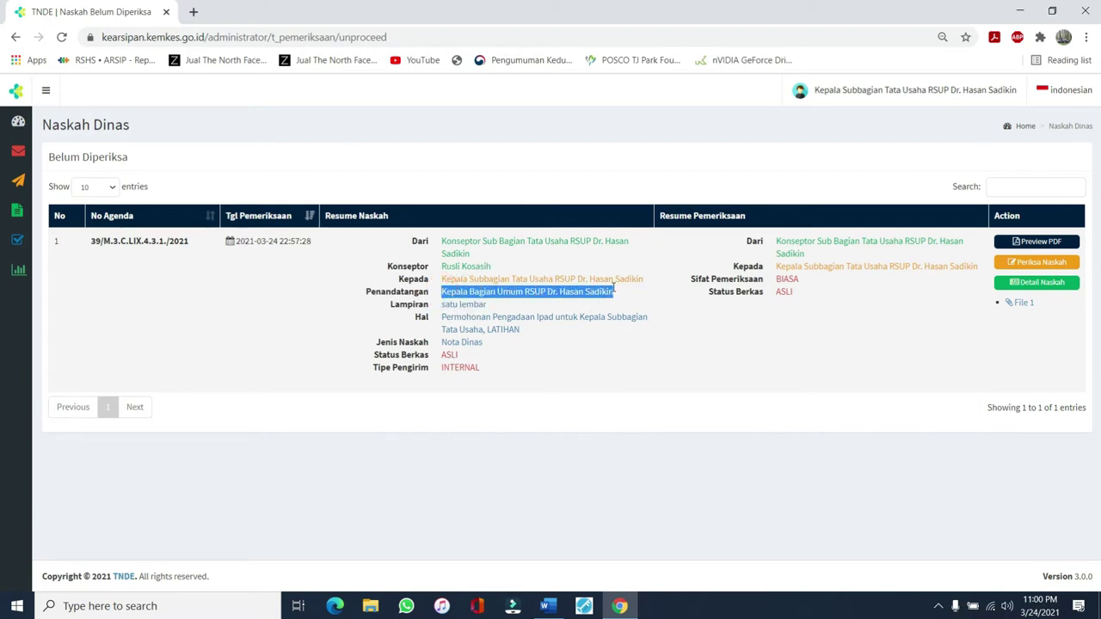
drag(445, 304, 521, 329)
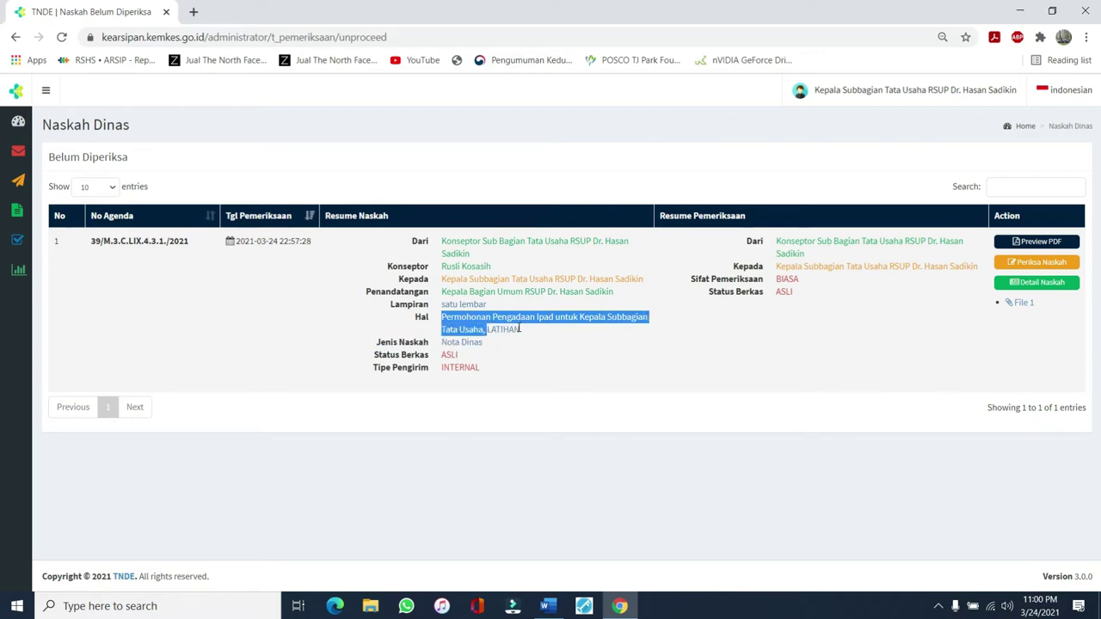
click(520, 328)
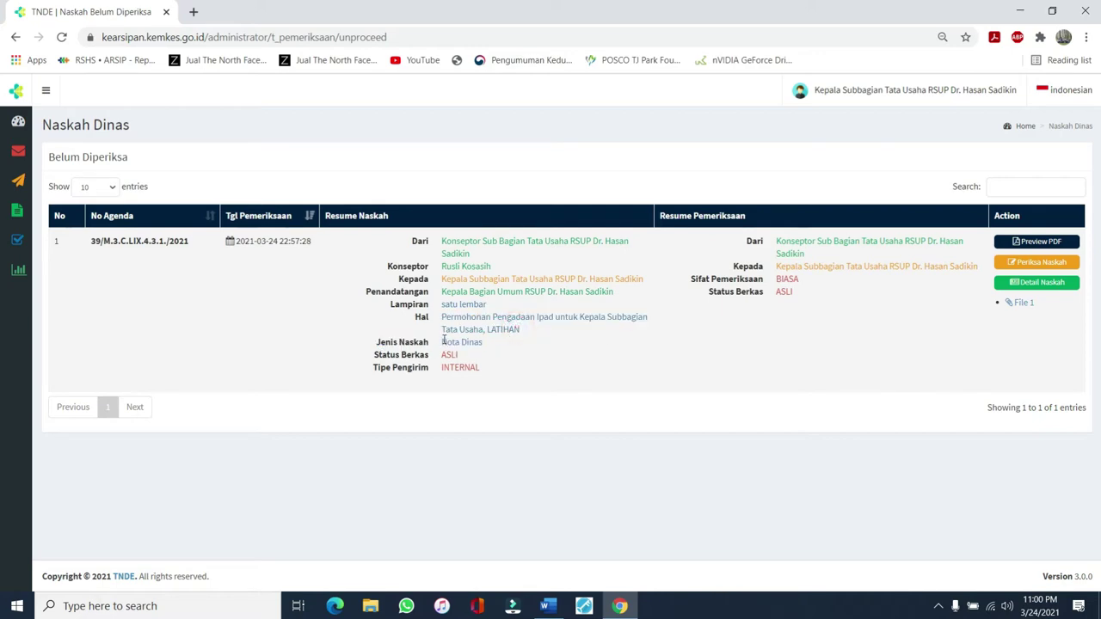
drag(443, 342, 506, 345)
click(430, 357)
drag(443, 354, 484, 369)
drag(785, 243, 828, 255)
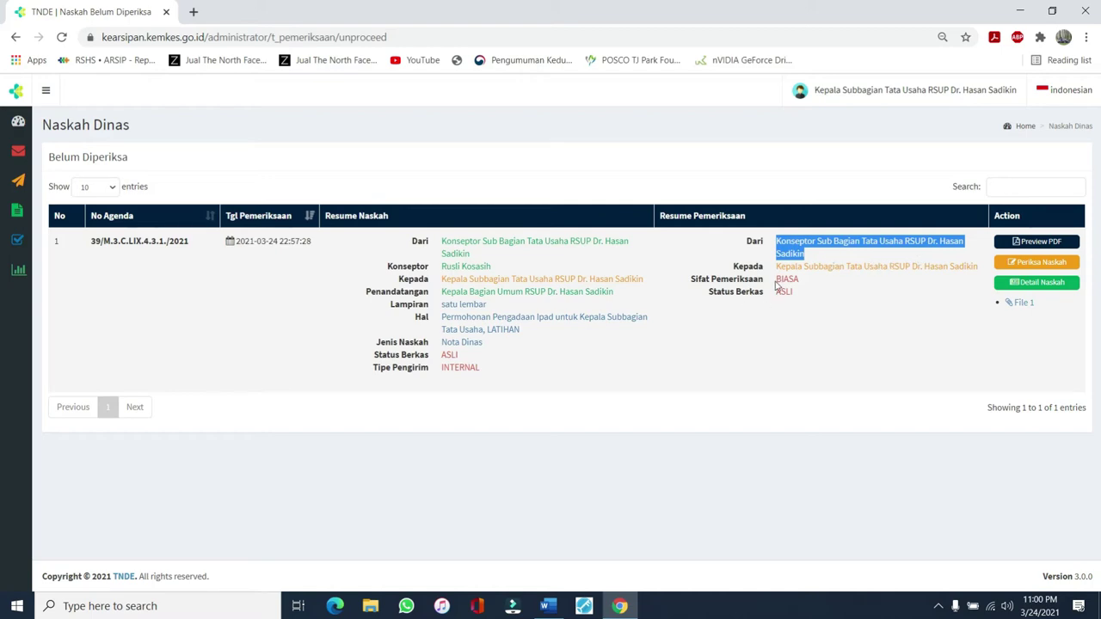
drag(777, 266, 983, 269)
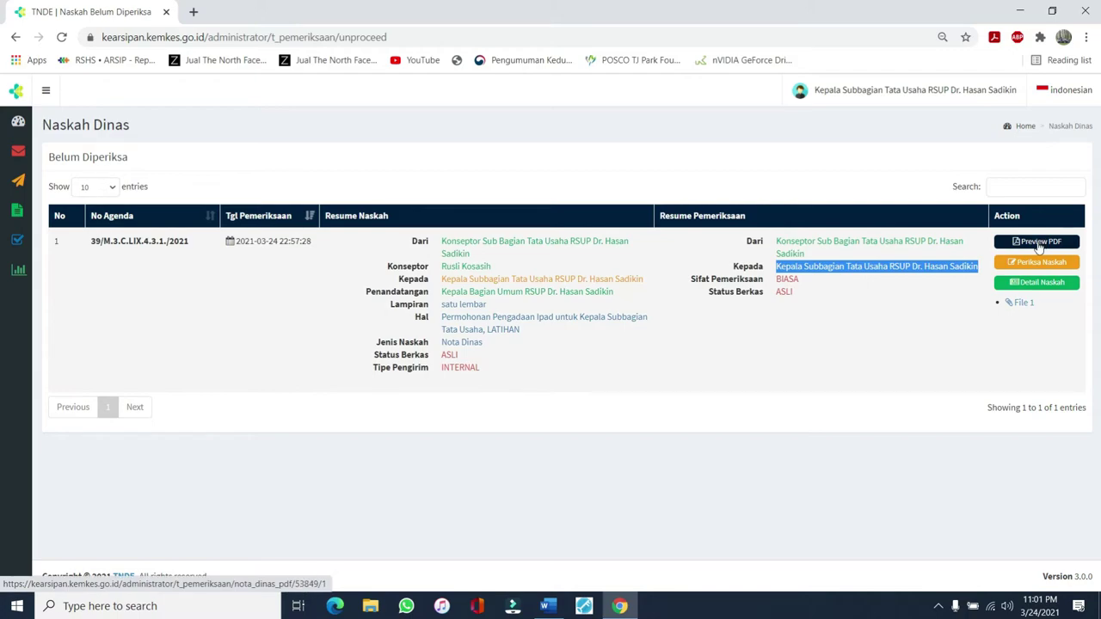
click(1039, 244)
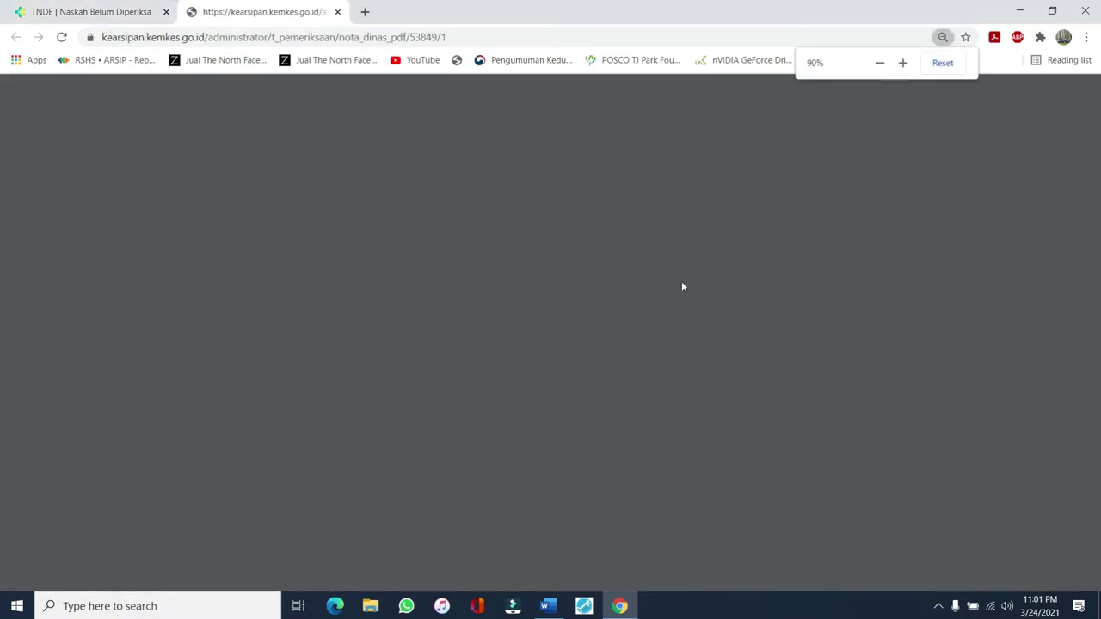
scroll(628, 281, down, 4)
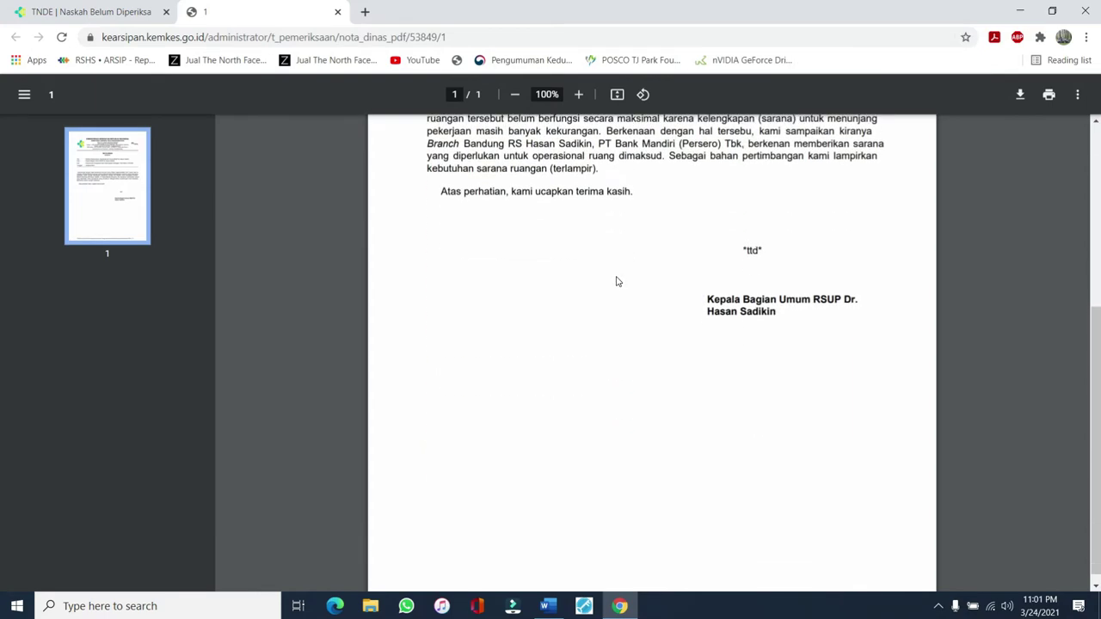
scroll(616, 281, up, 3)
scroll(616, 281, down, 3)
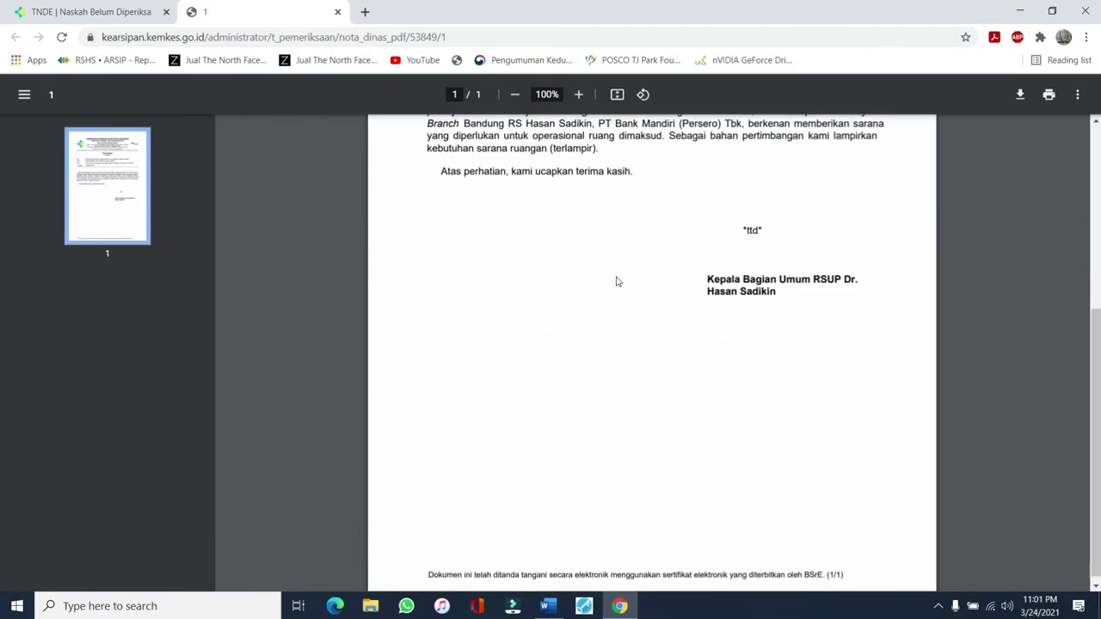
scroll(616, 281, up, 4)
scroll(616, 281, down, 3)
scroll(616, 282, up, 3)
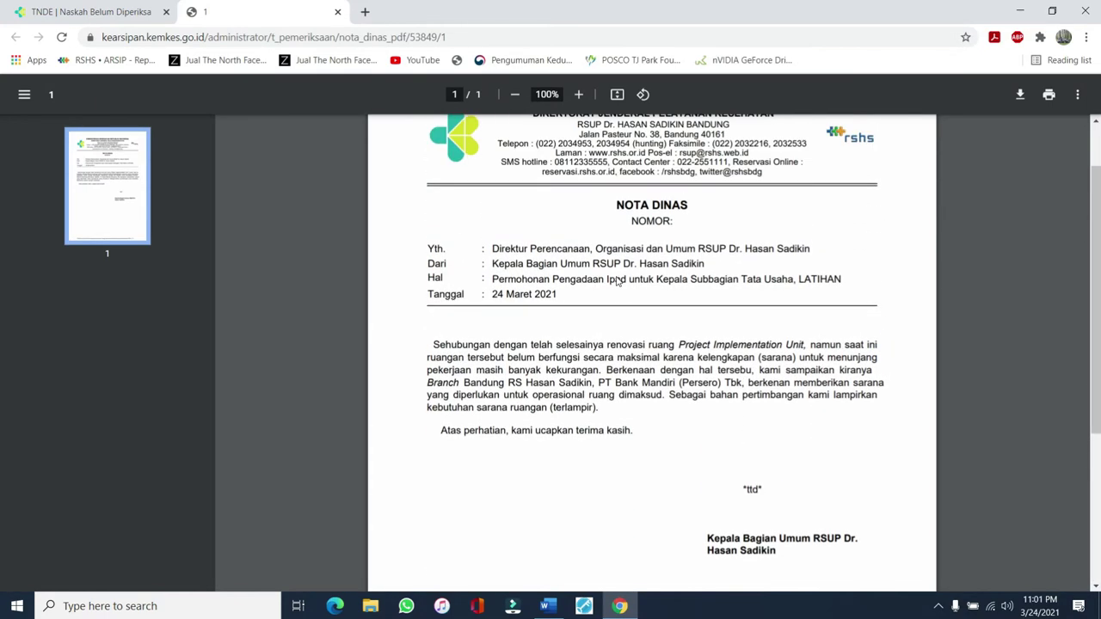
click(674, 224)
scroll(670, 222, down, 3)
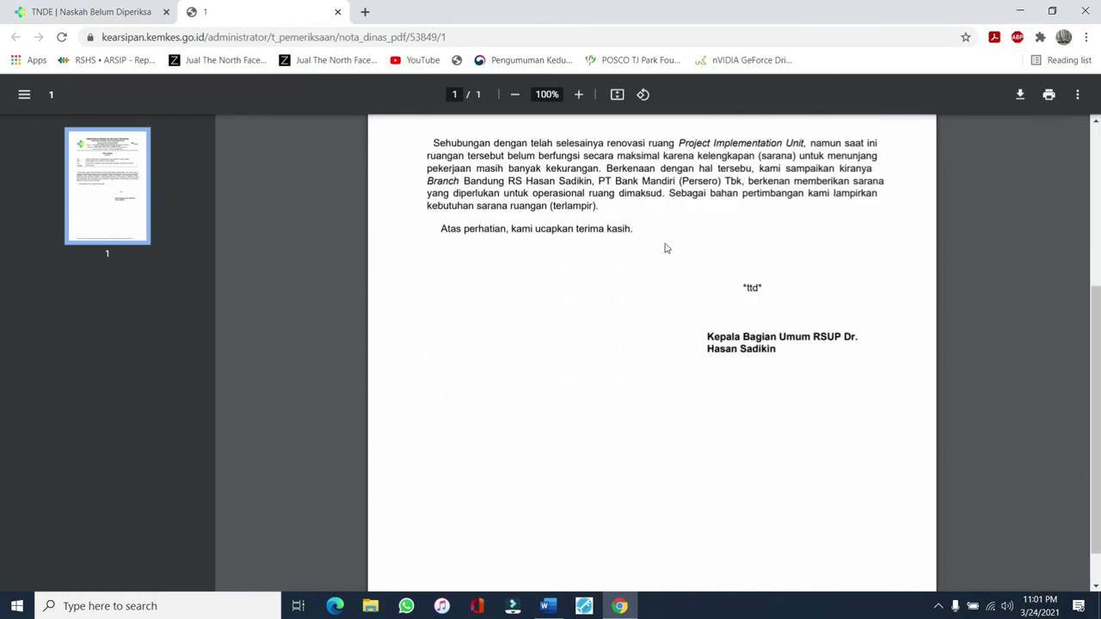
scroll(606, 239, up, 3)
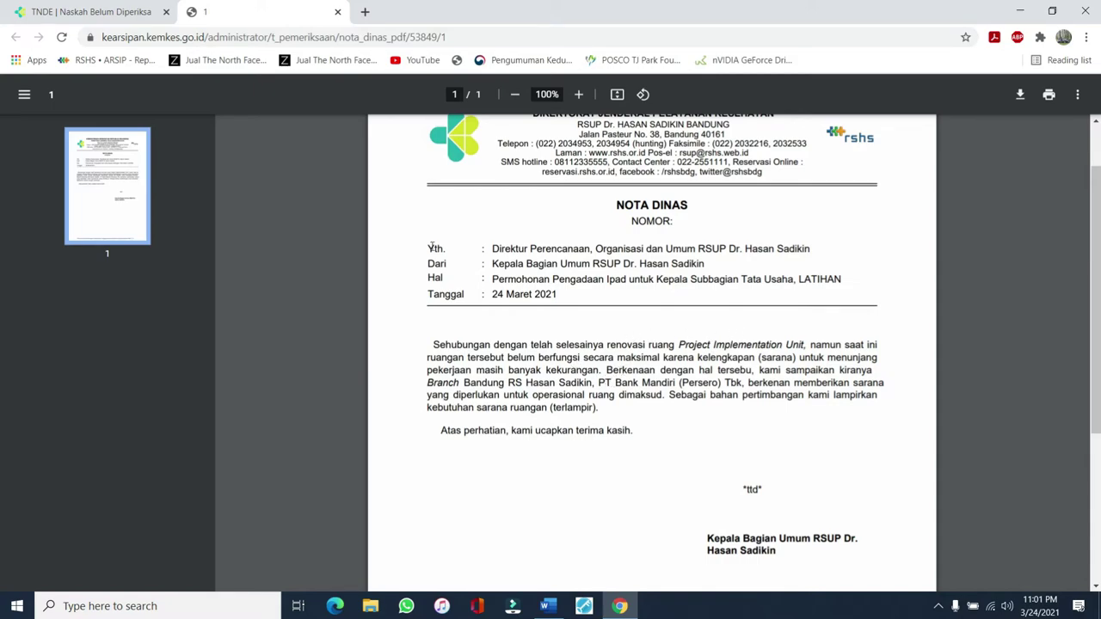
click(338, 11)
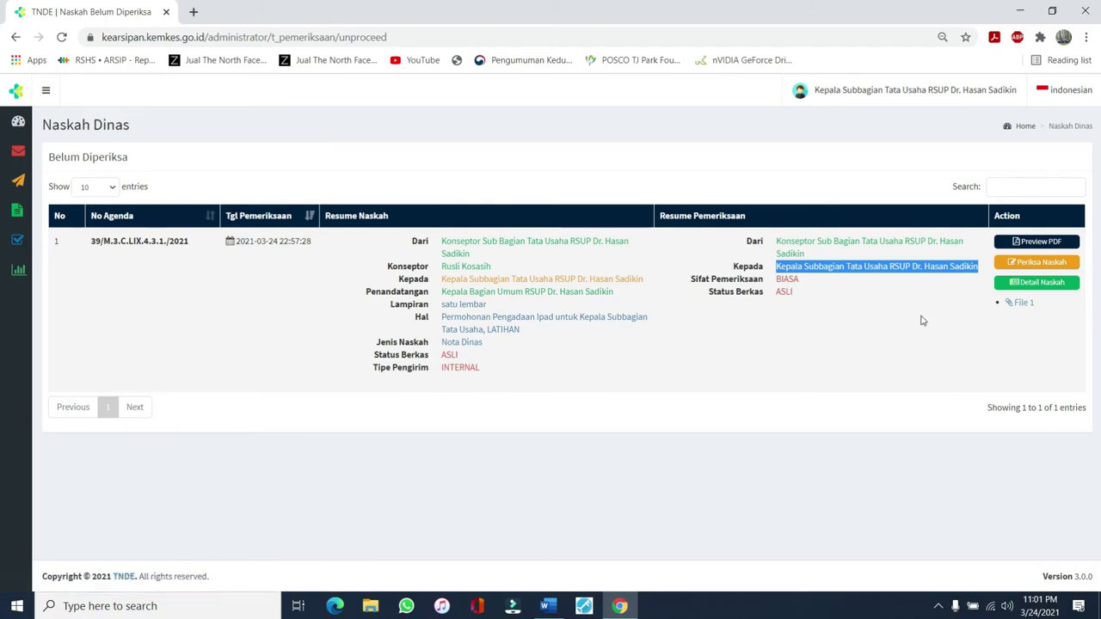
Preview the attached File 1 letter PDF, then close it to return to the Nota Dinas
click(1022, 306)
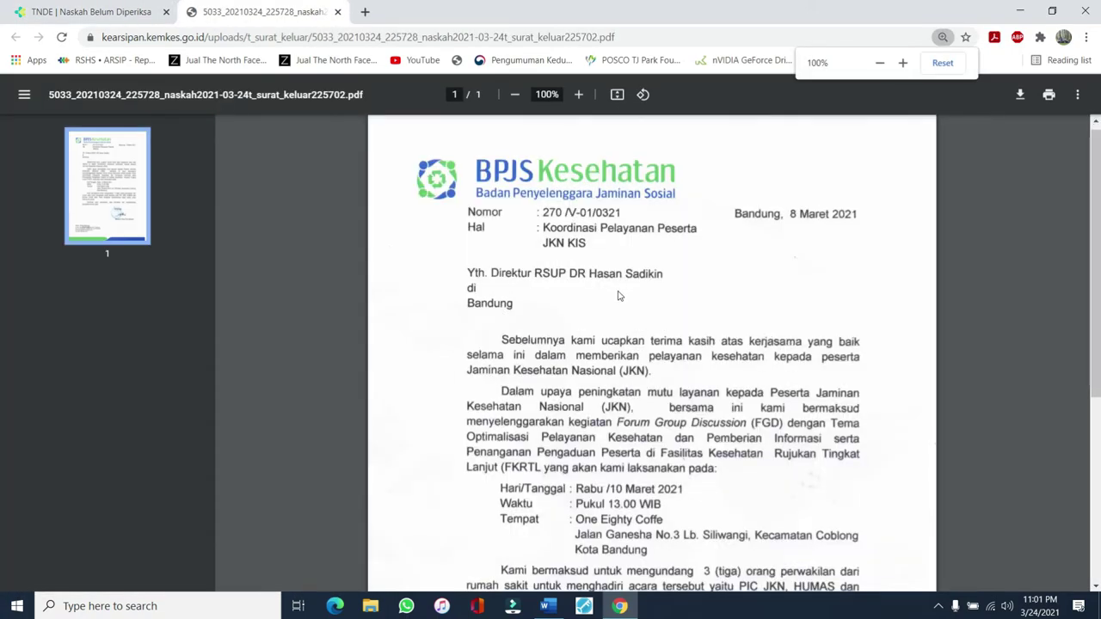
scroll(618, 296, down, 4)
scroll(603, 279, up, 4)
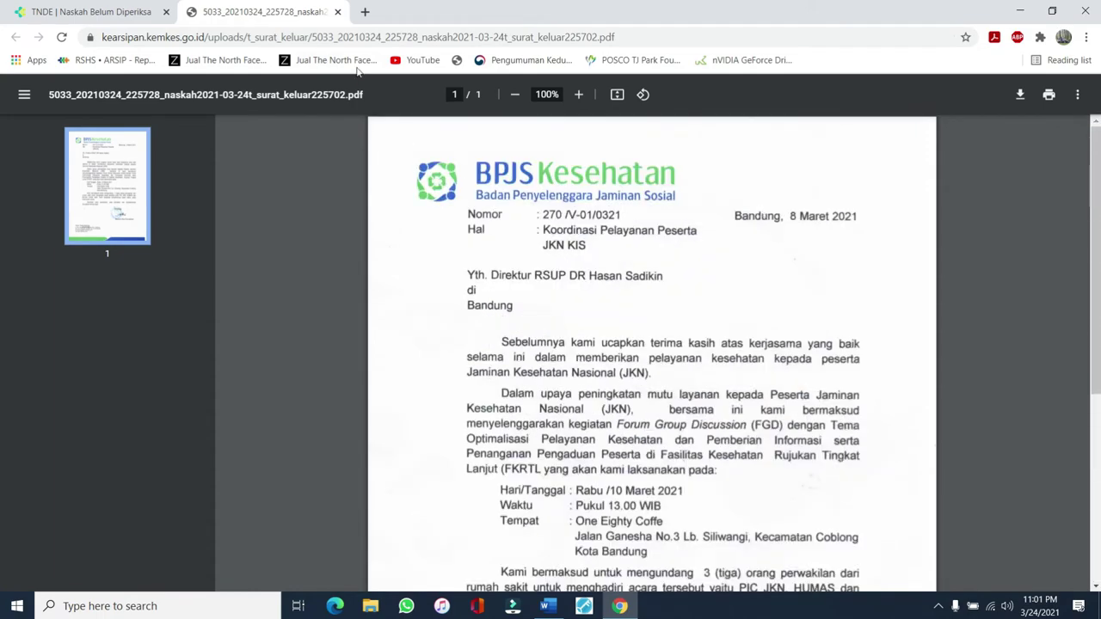
click(337, 11)
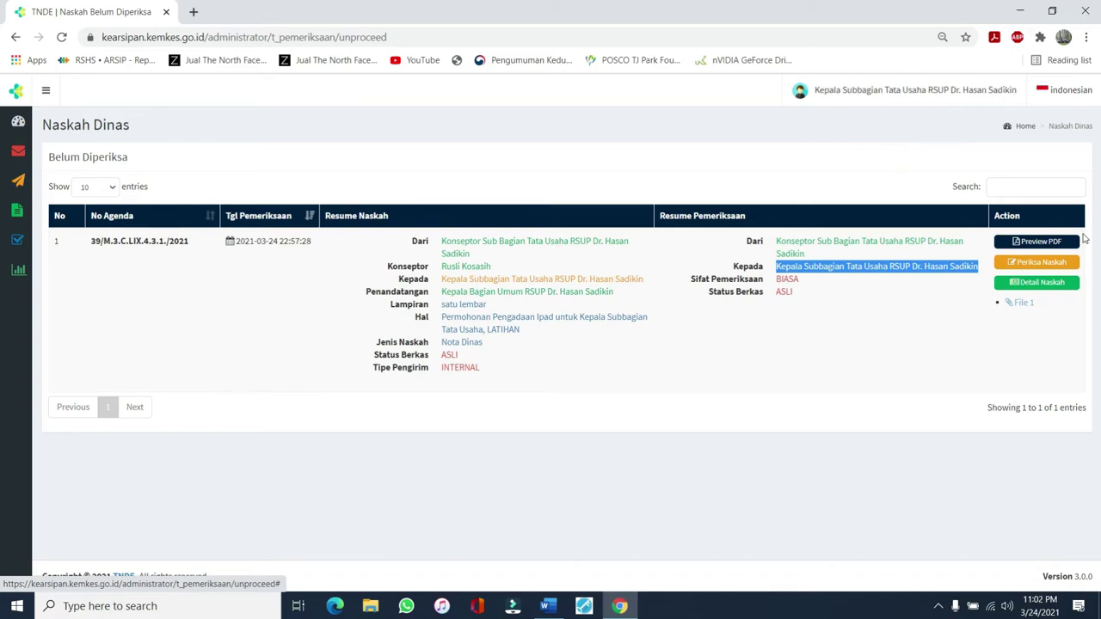
click(1039, 262)
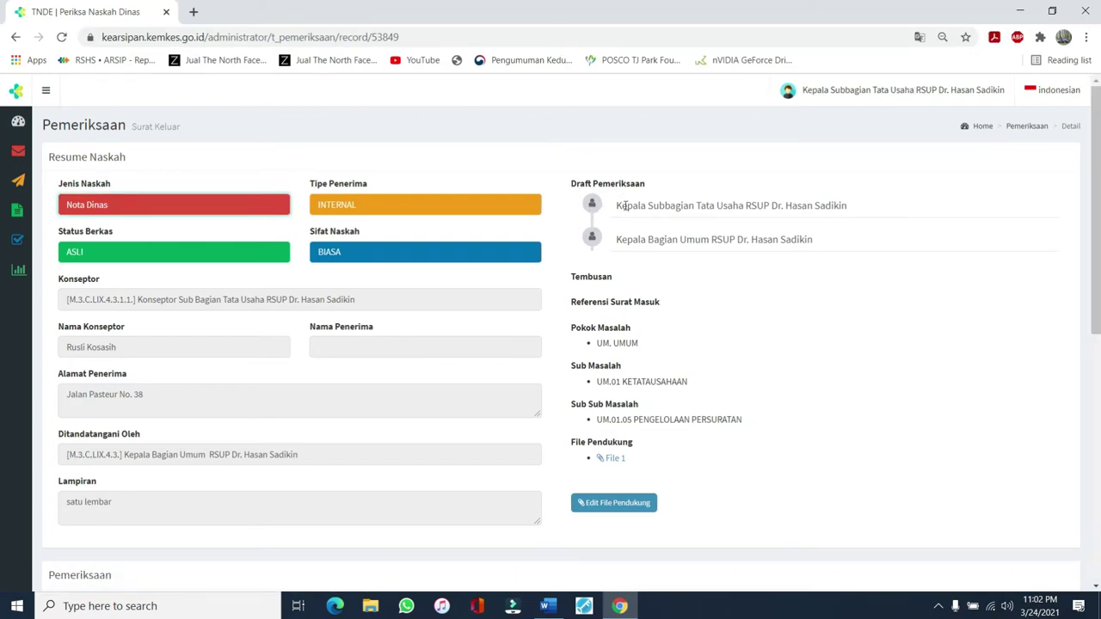
Check both draft reviewers and the Pemeriksaan details, then start inserting '/X.' into Nomor Naskah
drag(616, 206, 852, 208)
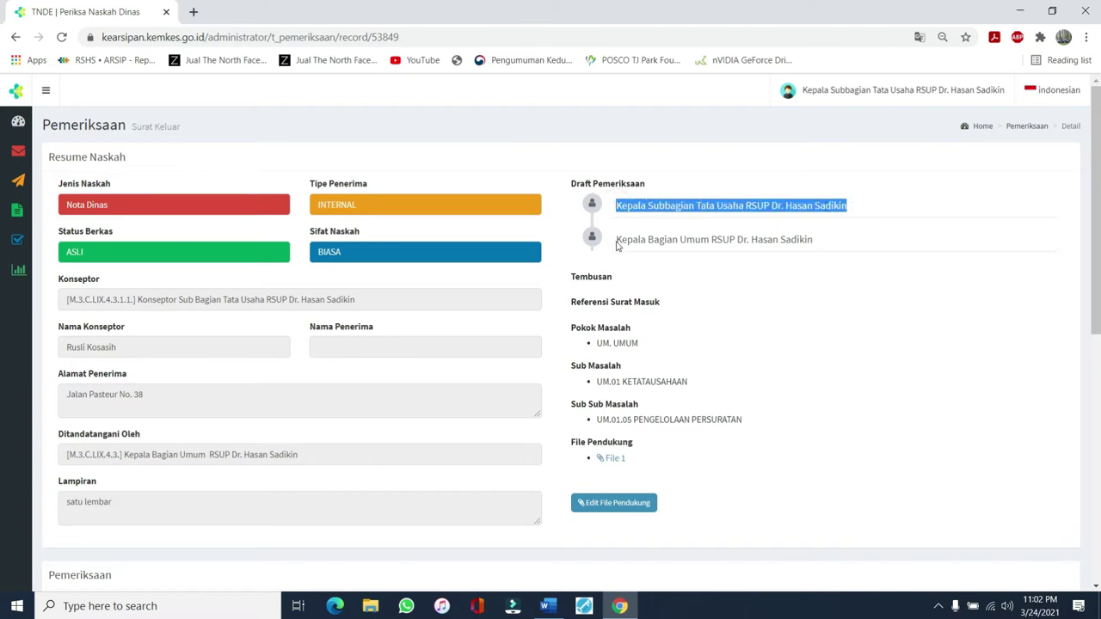
drag(617, 240, 820, 238)
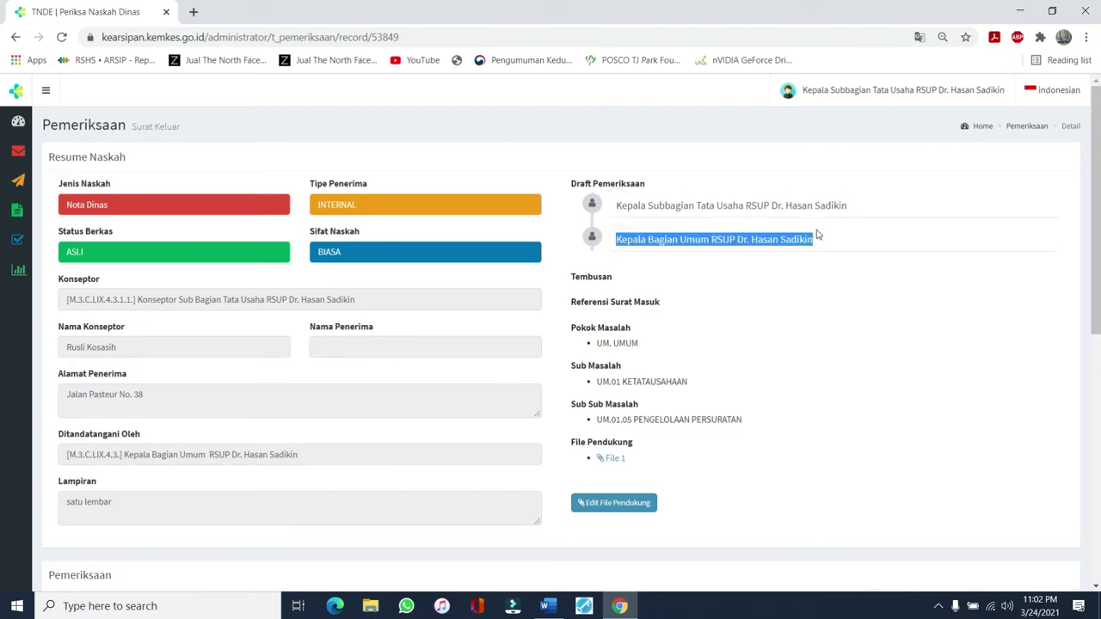
scroll(640, 263, down, 3)
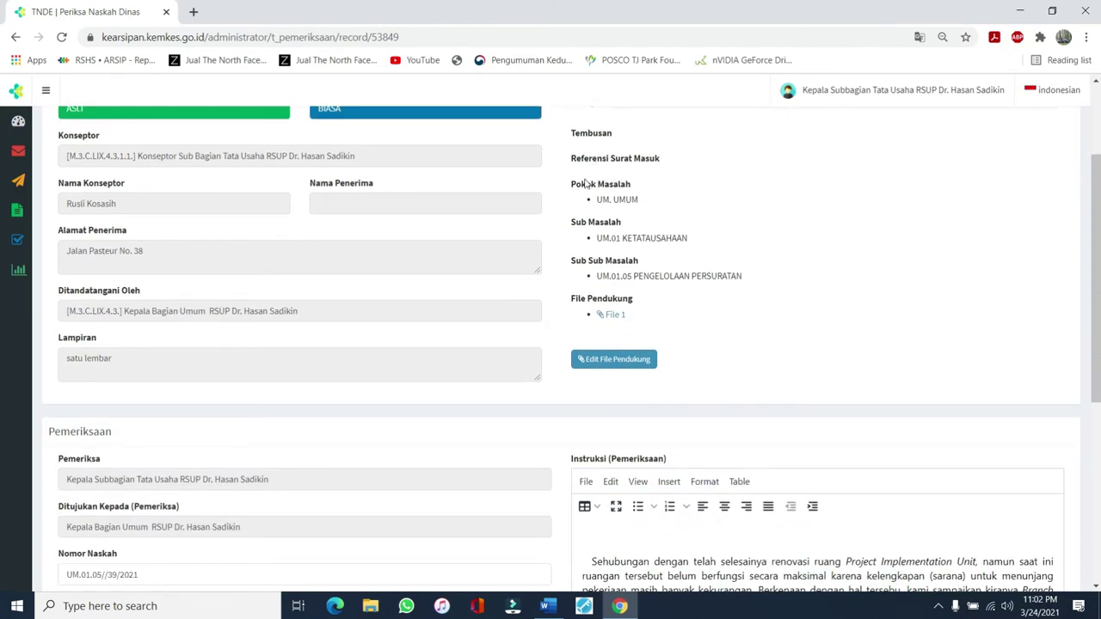
scroll(613, 186, down, 1)
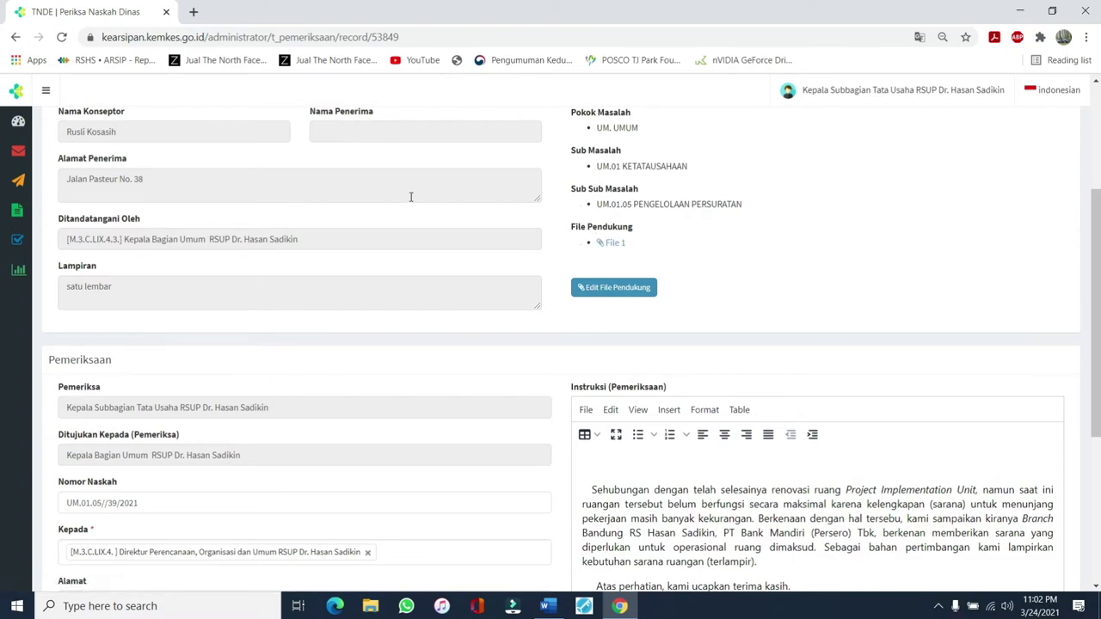
scroll(408, 195, up, 1)
scroll(383, 222, down, 2)
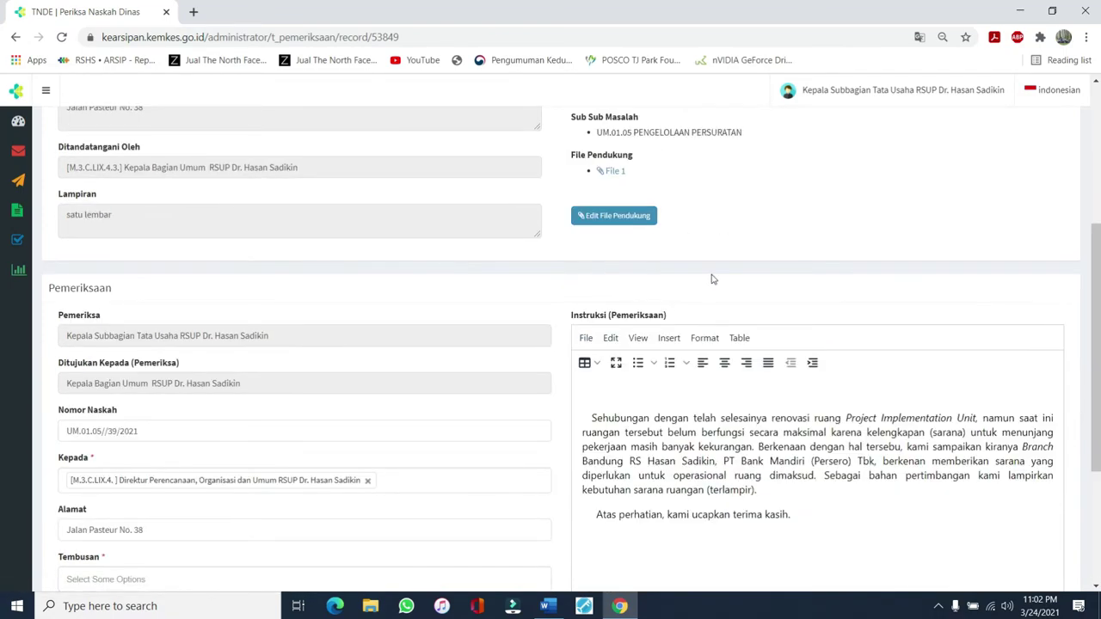
scroll(709, 281, up, 3)
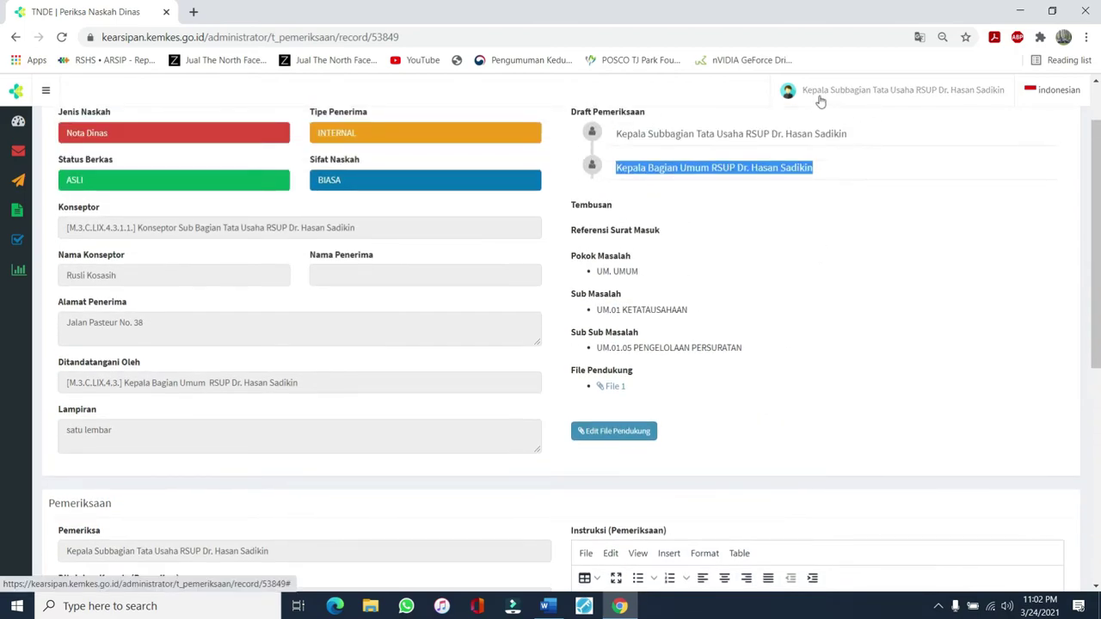
scroll(654, 232, down, 1)
scroll(649, 238, down, 2)
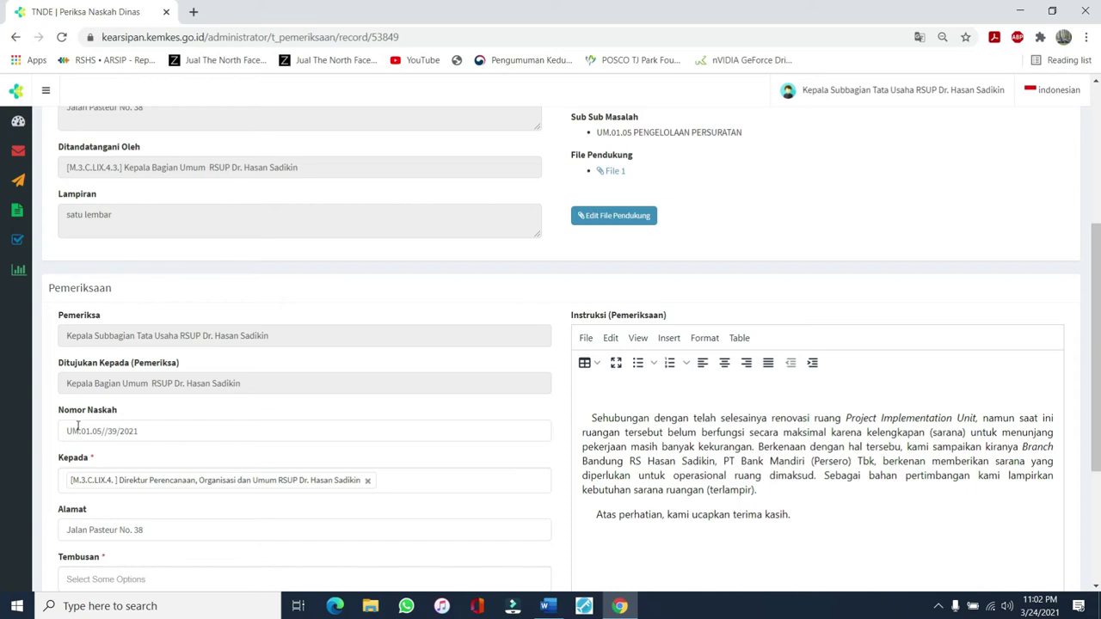
scroll(78, 427, down, 1)
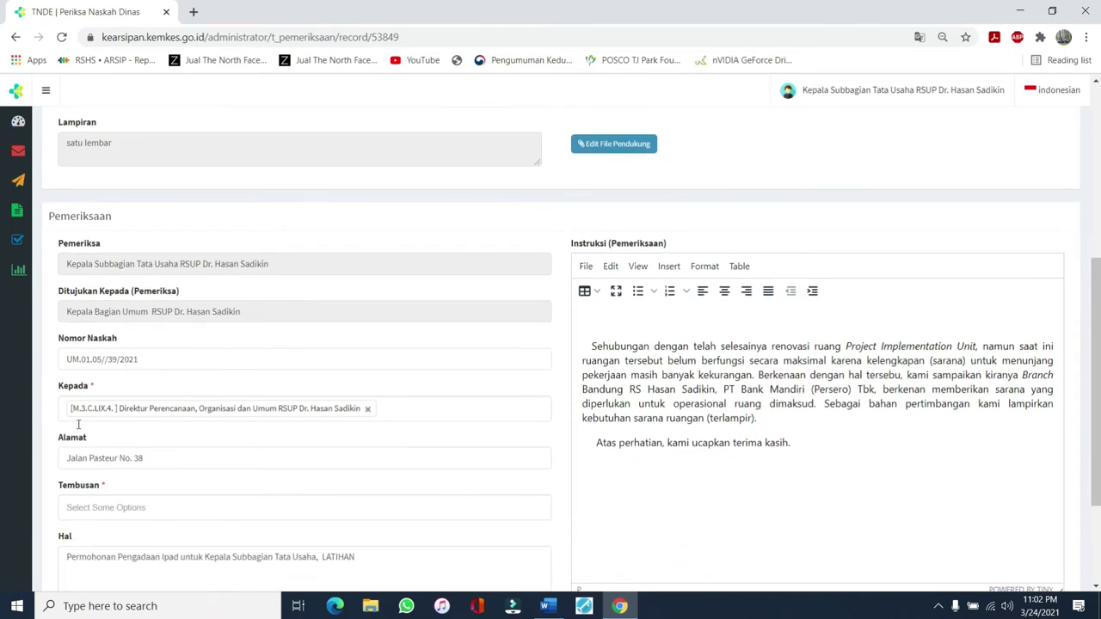
click(105, 360)
text(/)
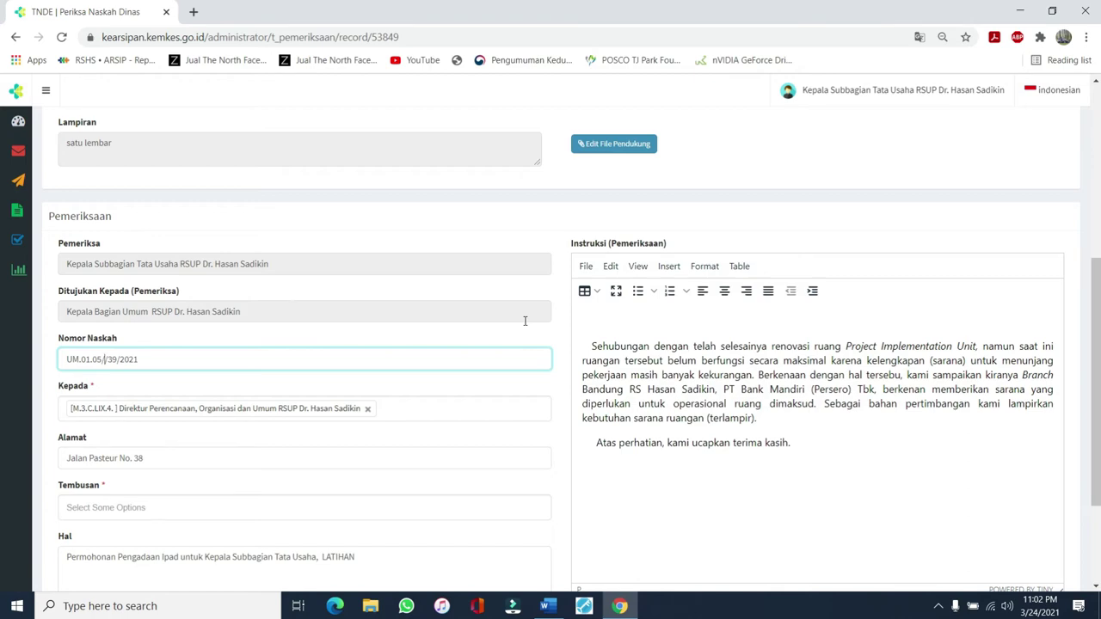
text(X.)
Complete the Nomor Naskah as UM.01.05/X.4.3.1/782/2021 and verify the new number
text(4.3.1/)
text(782)
drag(63, 362, 181, 363)
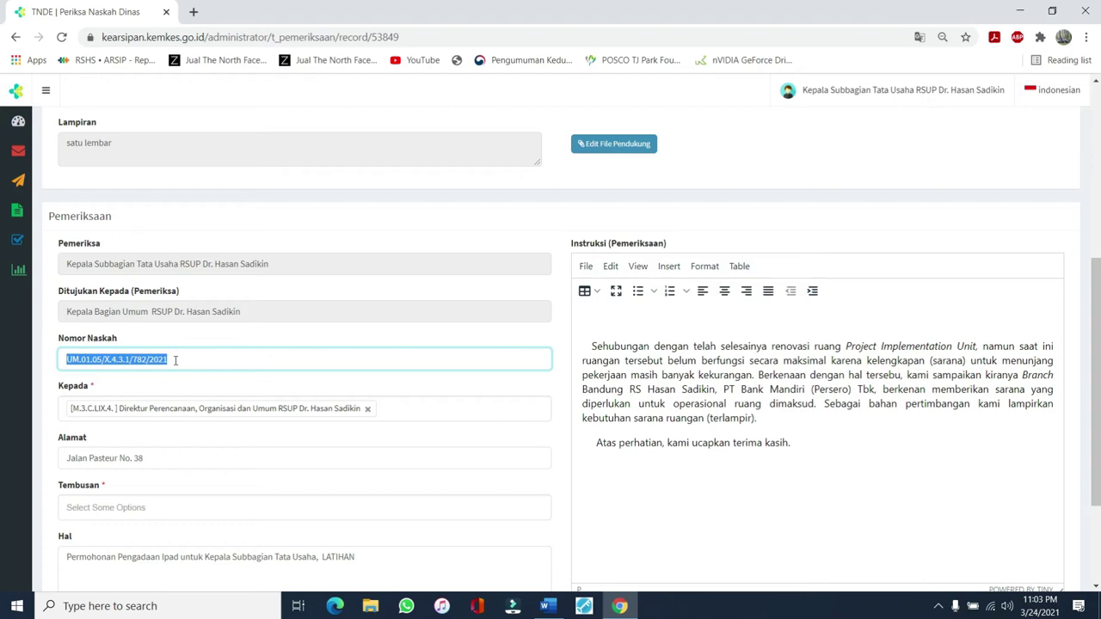
click(170, 358)
scroll(146, 363, down, 3)
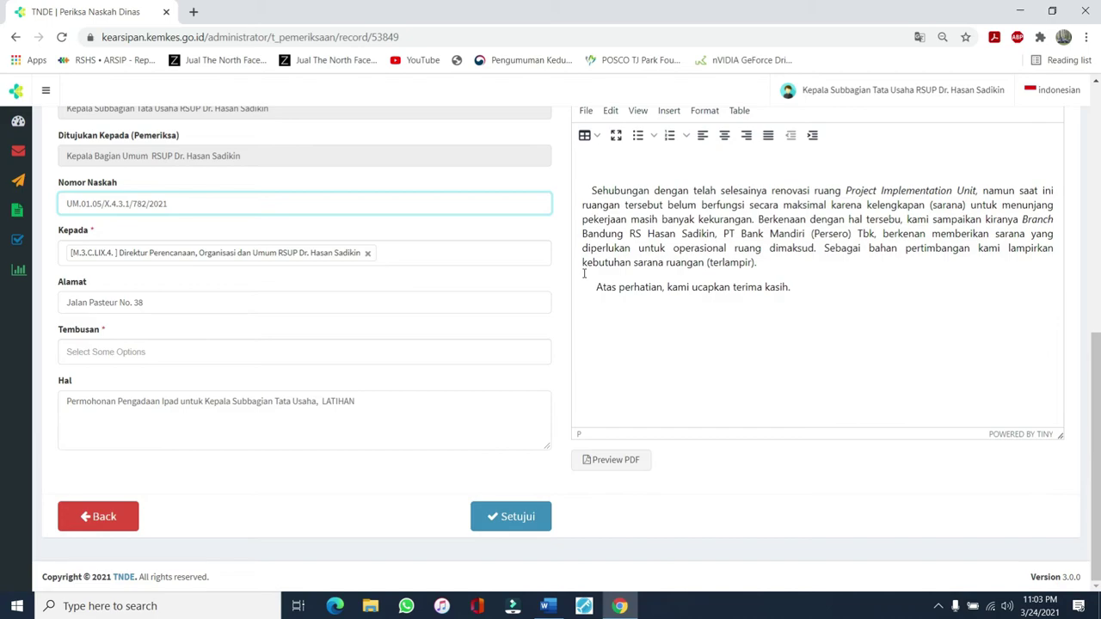
scroll(619, 274, up, 3)
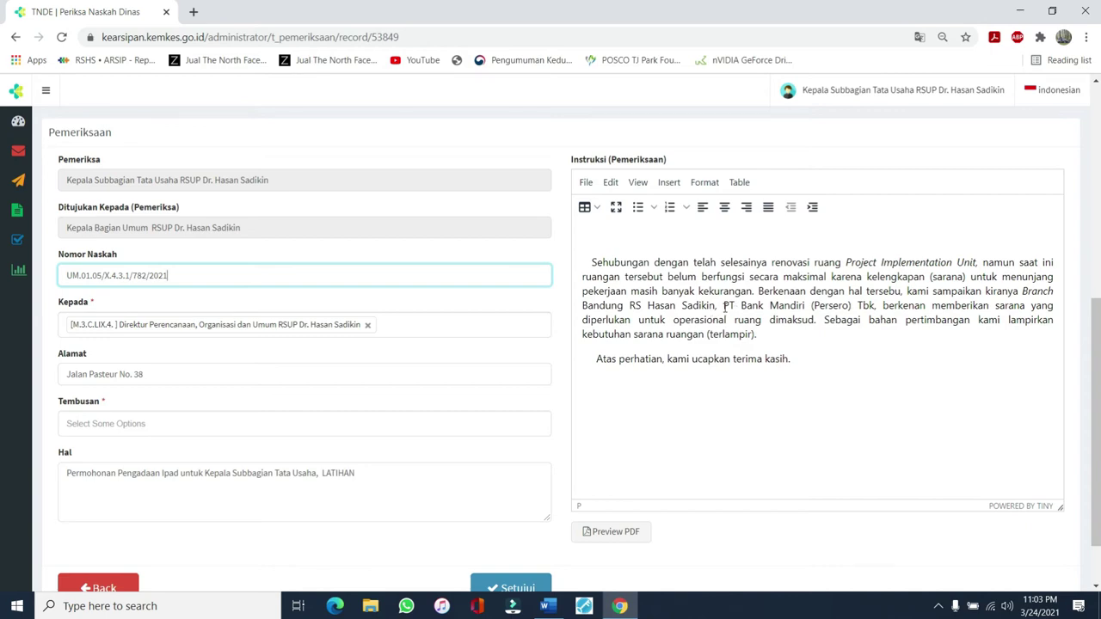
Make 'PT Bank Mandiri (Persero) Tbk' bold in the Instruksi text with Ctrl+B
drag(724, 306, 877, 307)
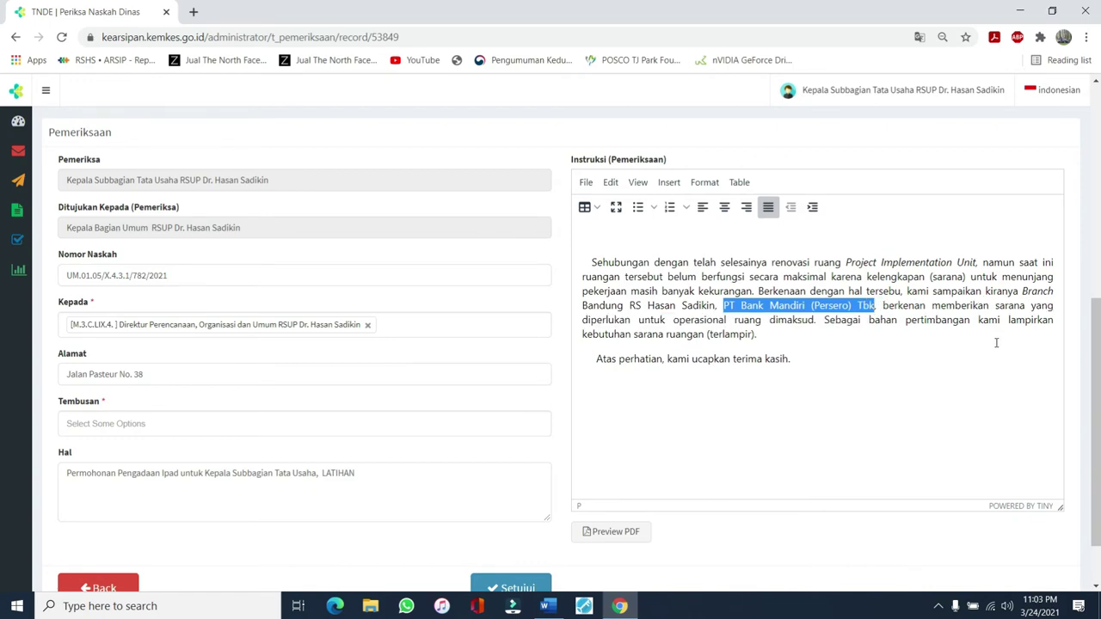
key(ctrl+b)
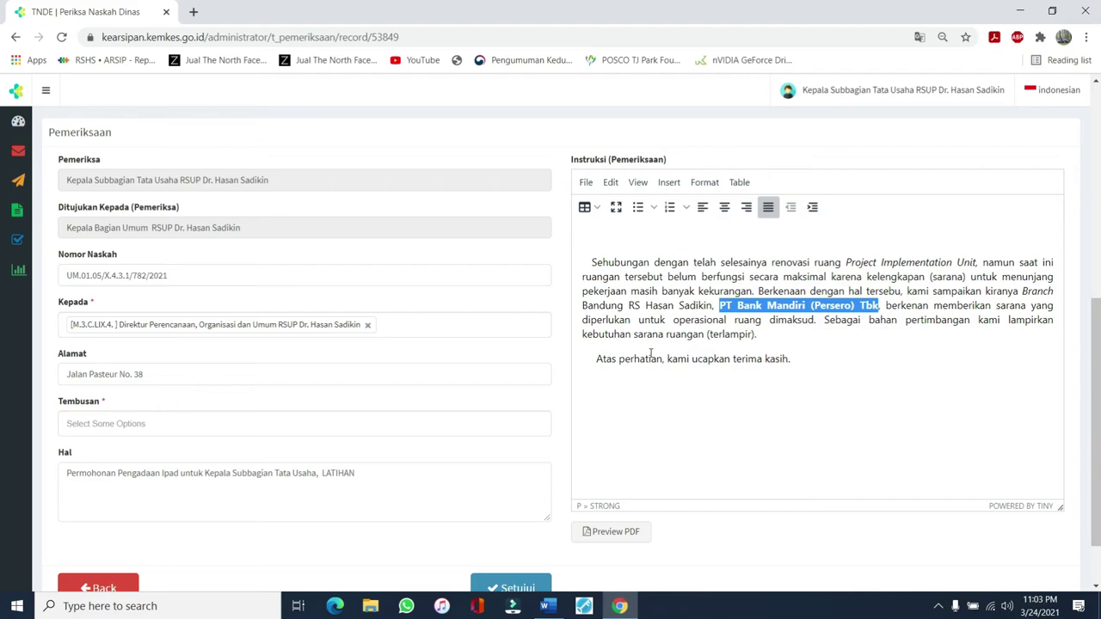
scroll(871, 292, up, 2)
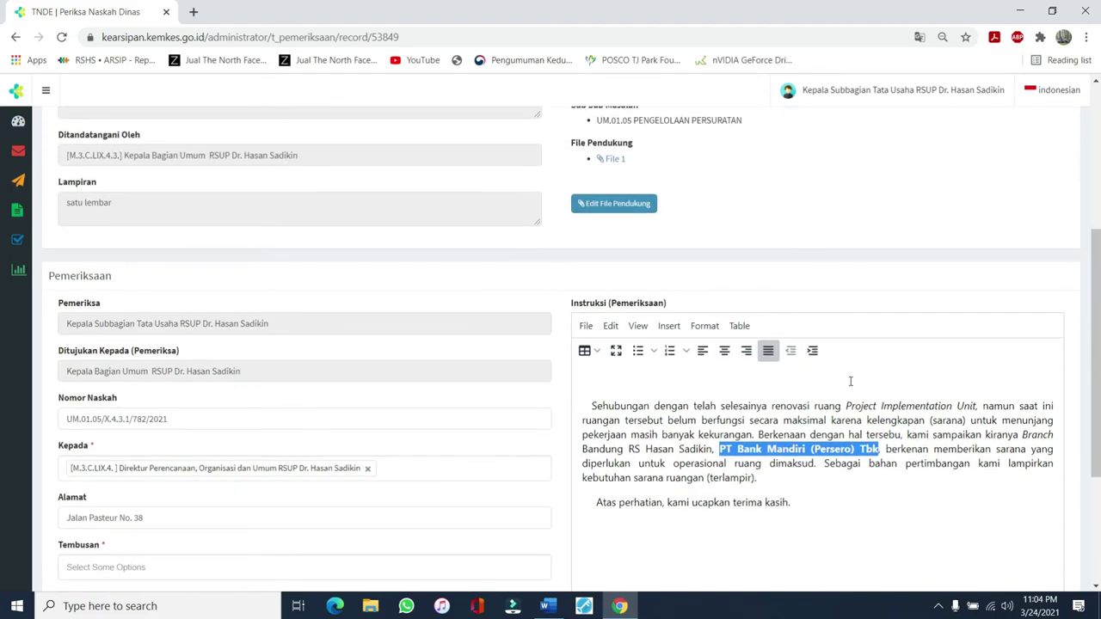
click(850, 381)
Approve the reviewed Nota Dinas with Setujui
scroll(746, 324, up, 4)
scroll(744, 325, down, 6)
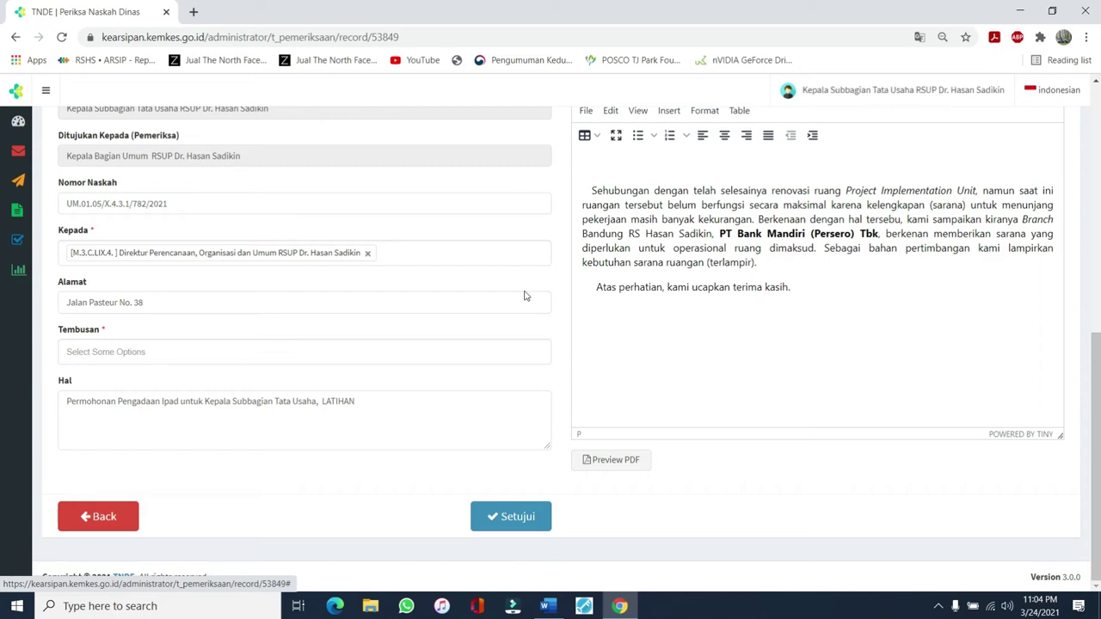
click(496, 521)
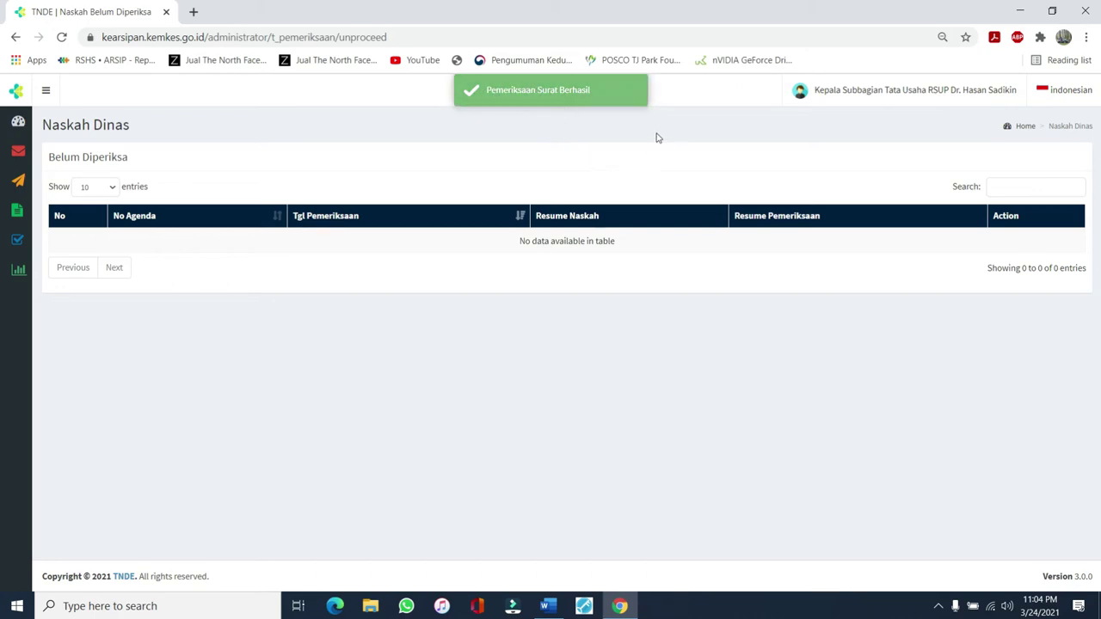
Log out via Keluar and pick the Kepala Bagian Umum saved username on the login page
click(987, 95)
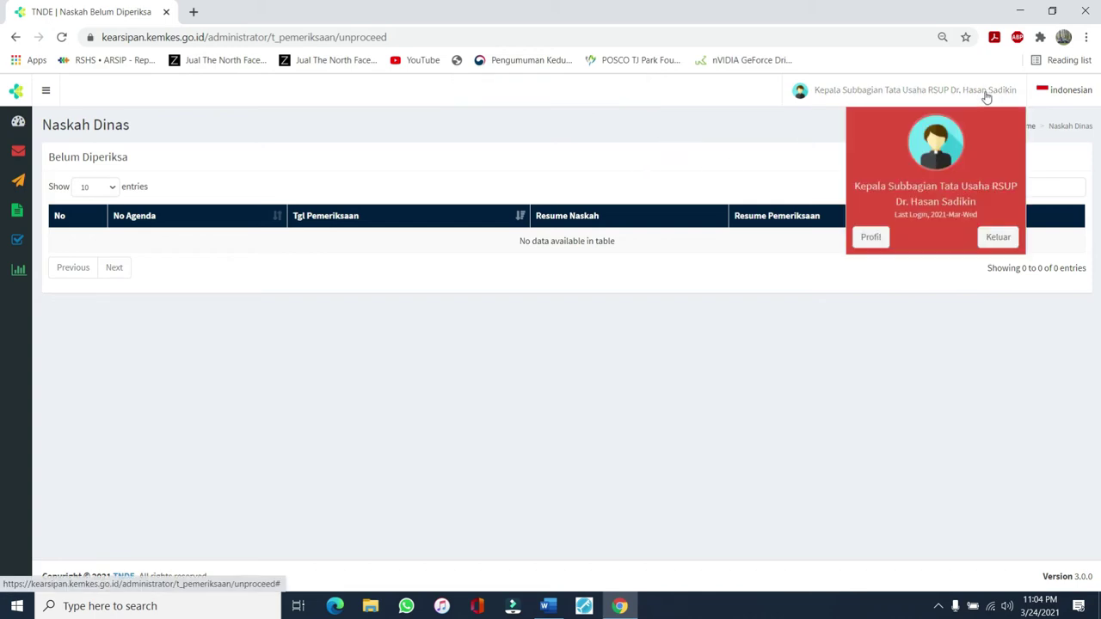
click(996, 239)
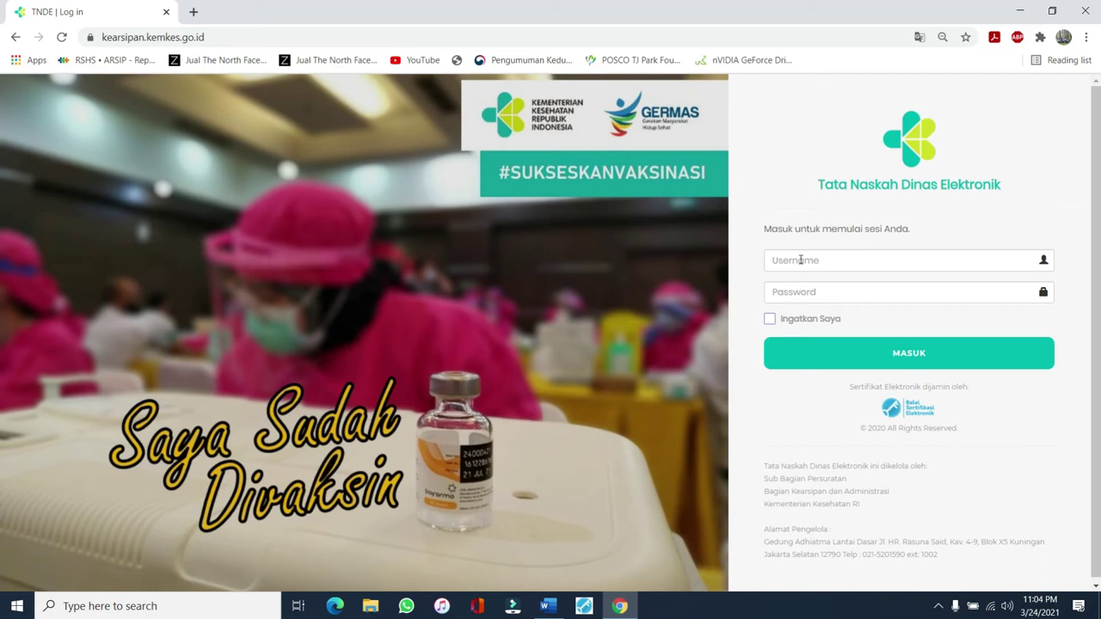
click(800, 260)
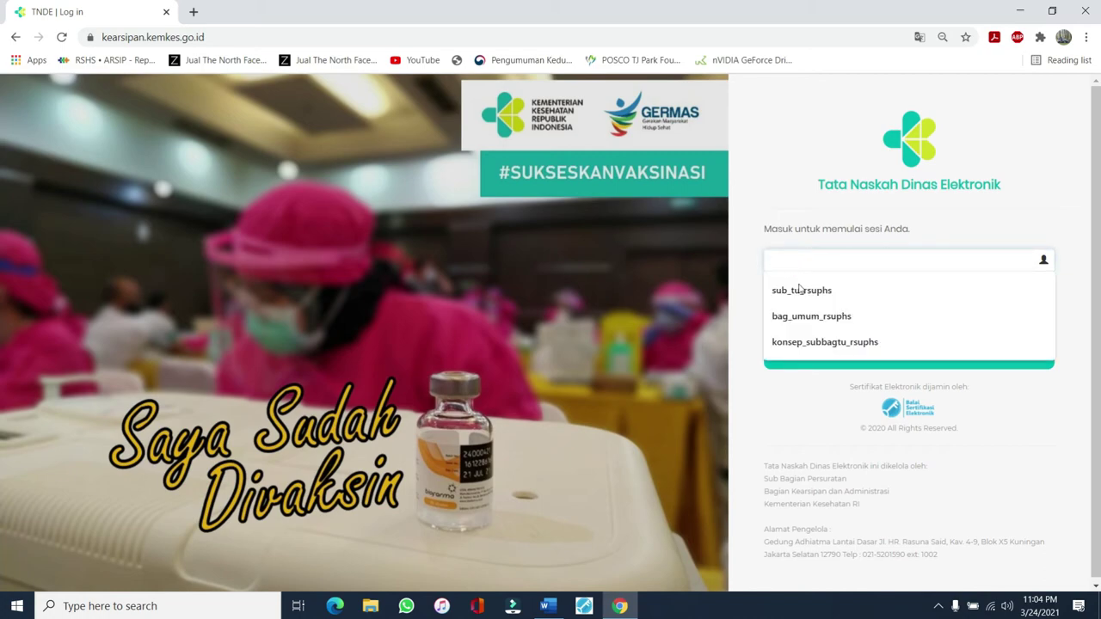
click(809, 315)
Enter the bag_umum account password, correcting a typo, and sign in
click(814, 294)
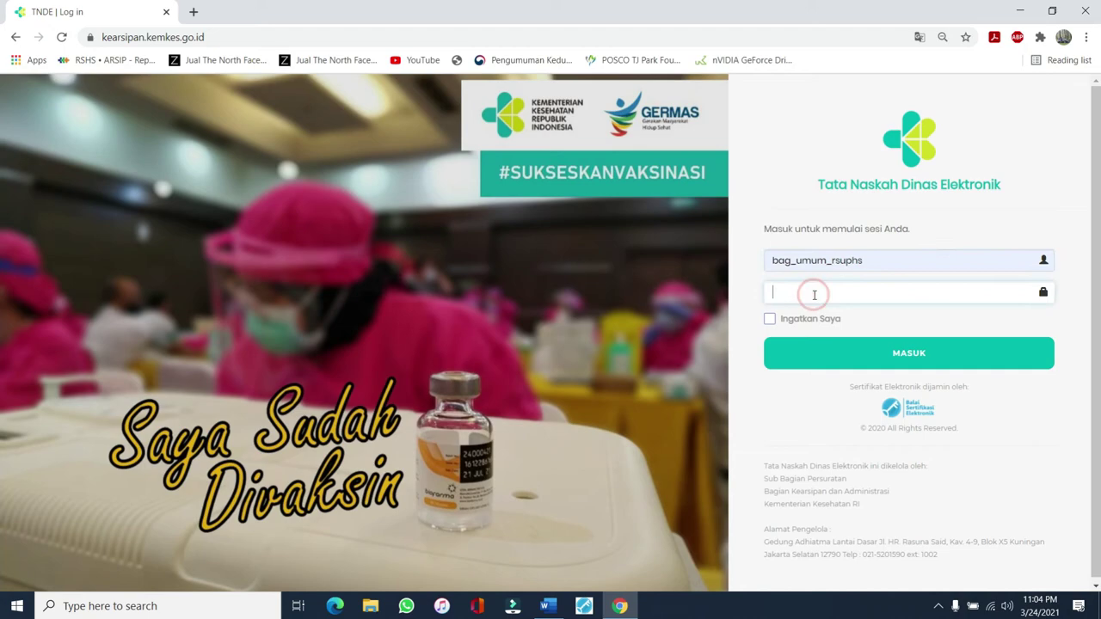
text(••)
key(BackSpace)
key(BackSpace)
key(BackSpace)
key(BackSpace)
key(BackSpace)
key(BackSpace)
text(••)
key(Return)
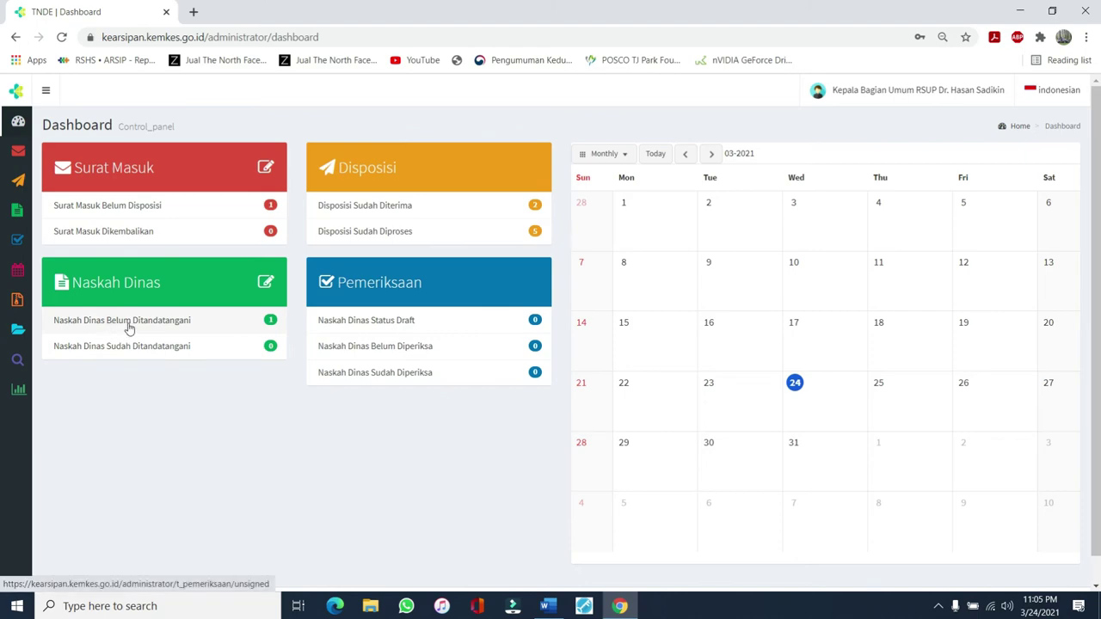
List the Naskah Dinas Belum Ditandatangani and preview the unsigned Nota Dinas as PDF
click(176, 324)
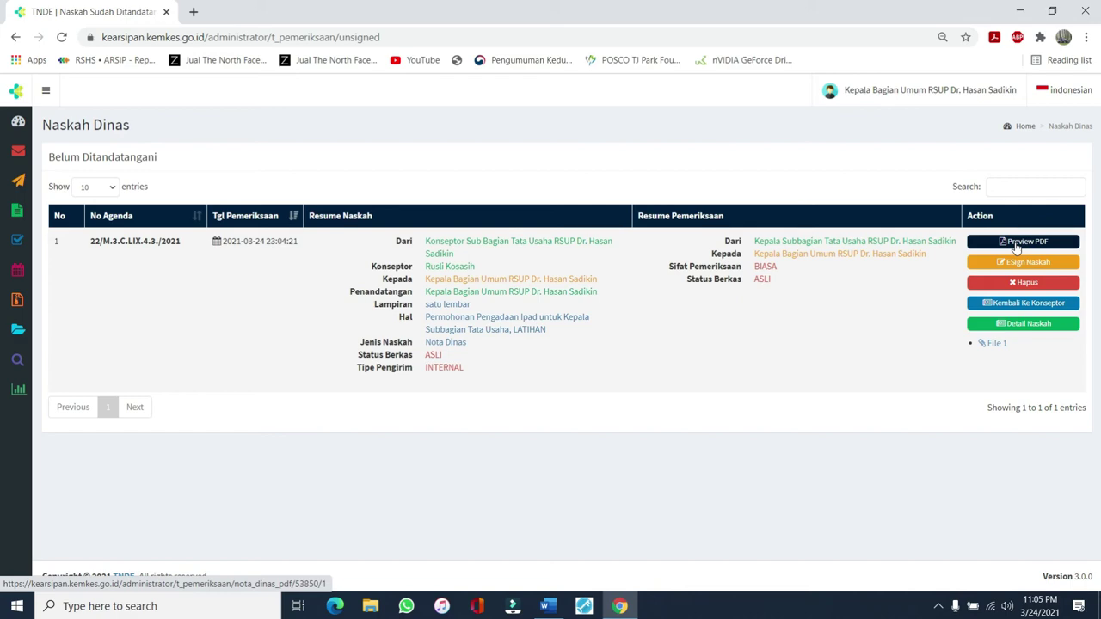
click(1023, 241)
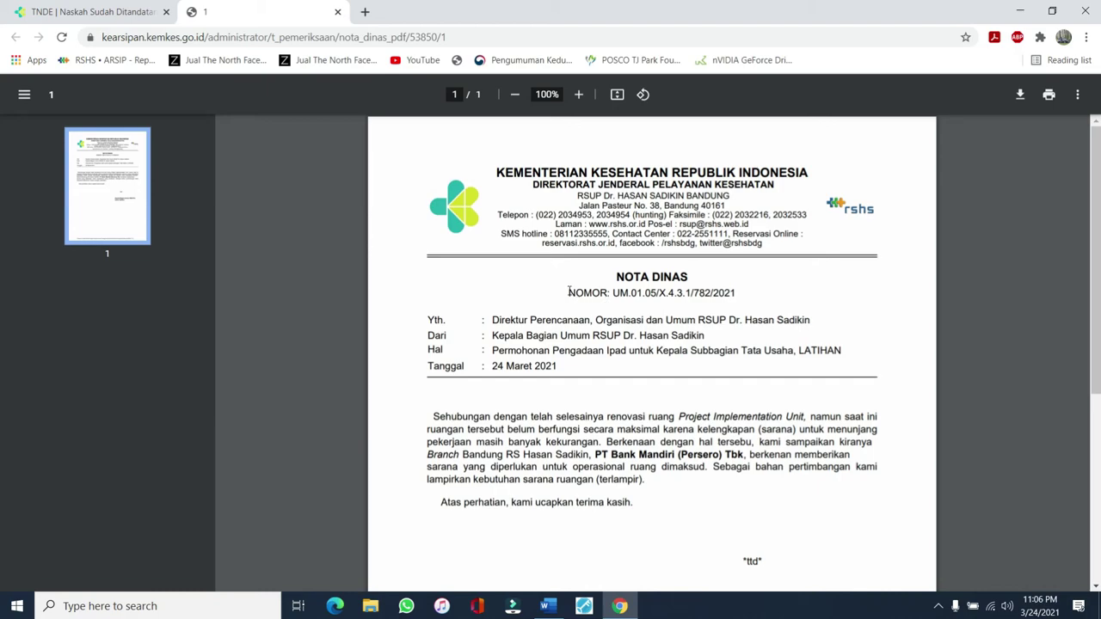
Check the NOMOR line, document number UM.01.05/X.4.3.1/782/2021, in the PDF preview
drag(568, 292, 738, 295)
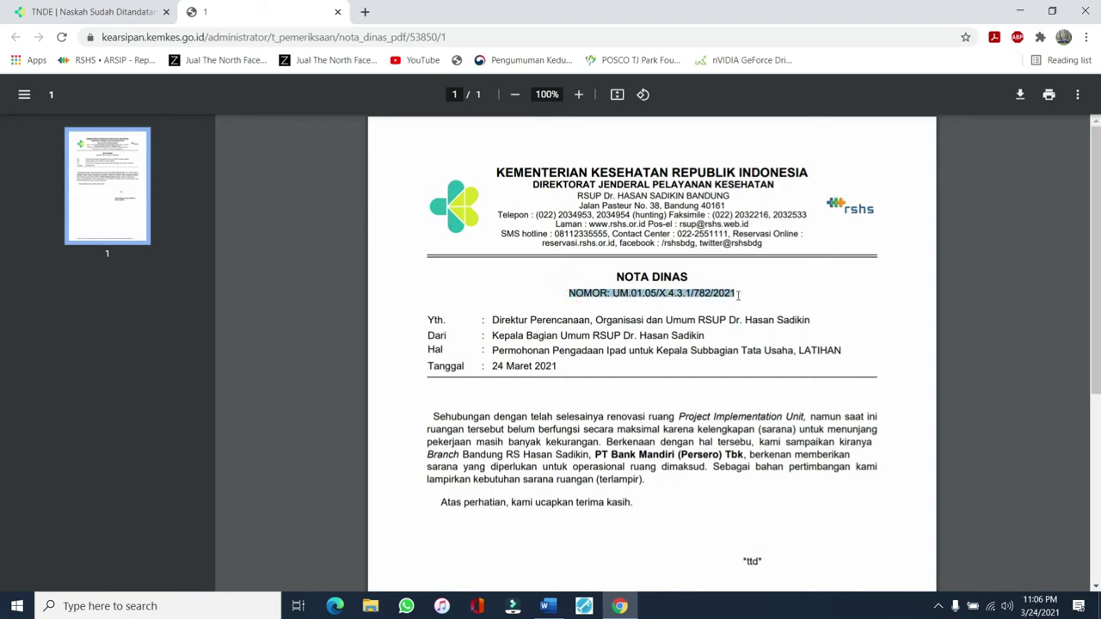
click(689, 289)
drag(614, 293, 735, 292)
click(670, 293)
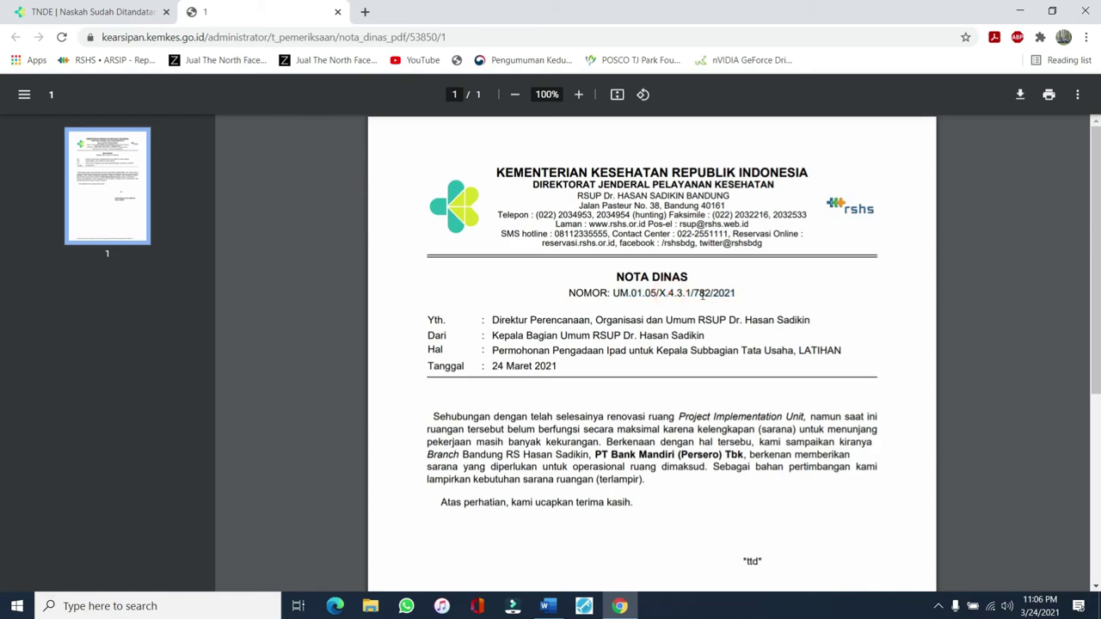
click(702, 295)
drag(568, 293, 742, 294)
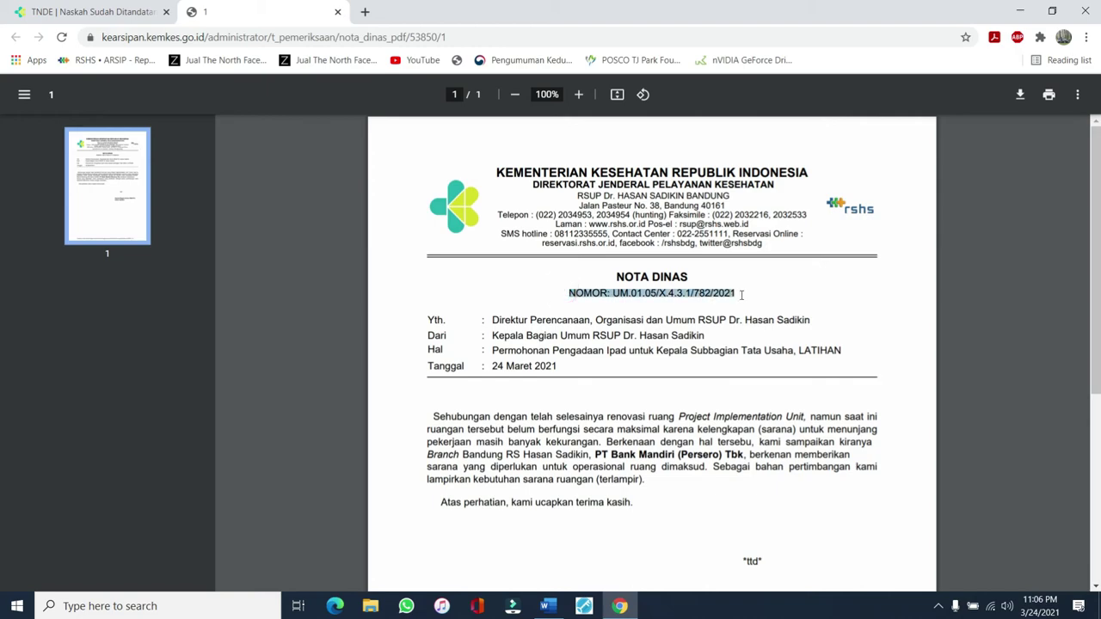
Verify the bold 'PT Bank Mandiri (Persero) Tbk' text, then close the preview
scroll(688, 318, down, 3)
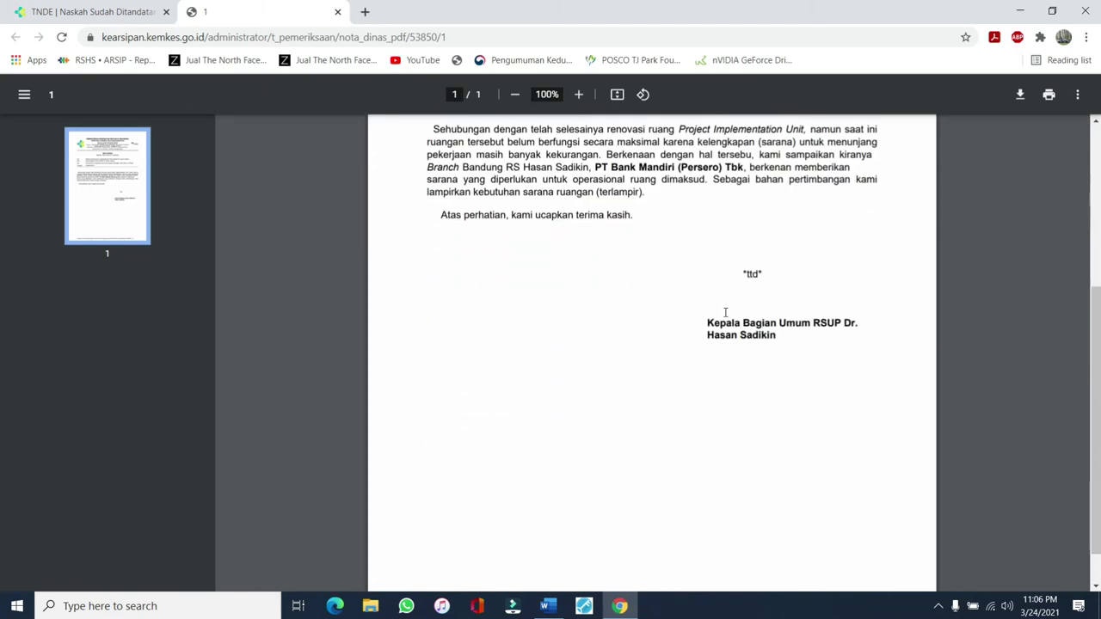
scroll(710, 277, up, 1)
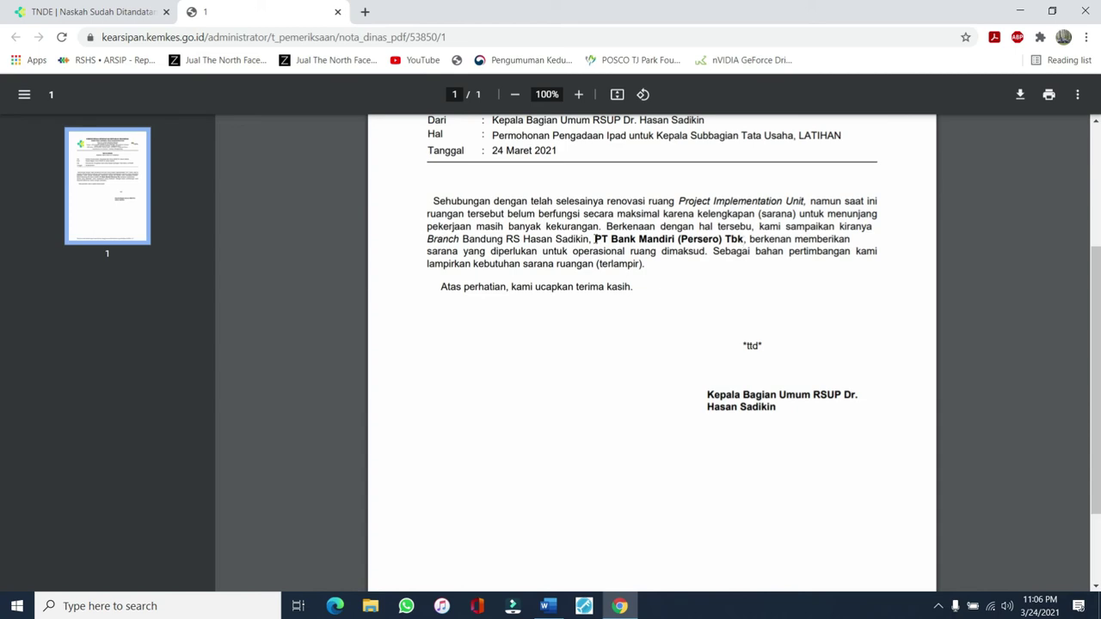
drag(594, 240, 744, 241)
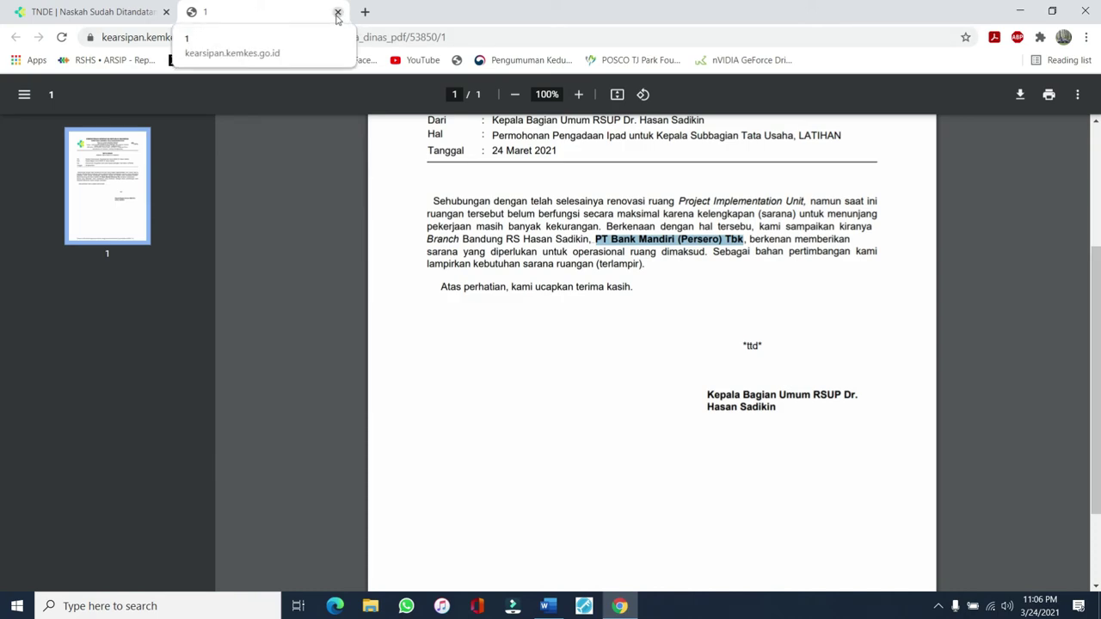
click(338, 14)
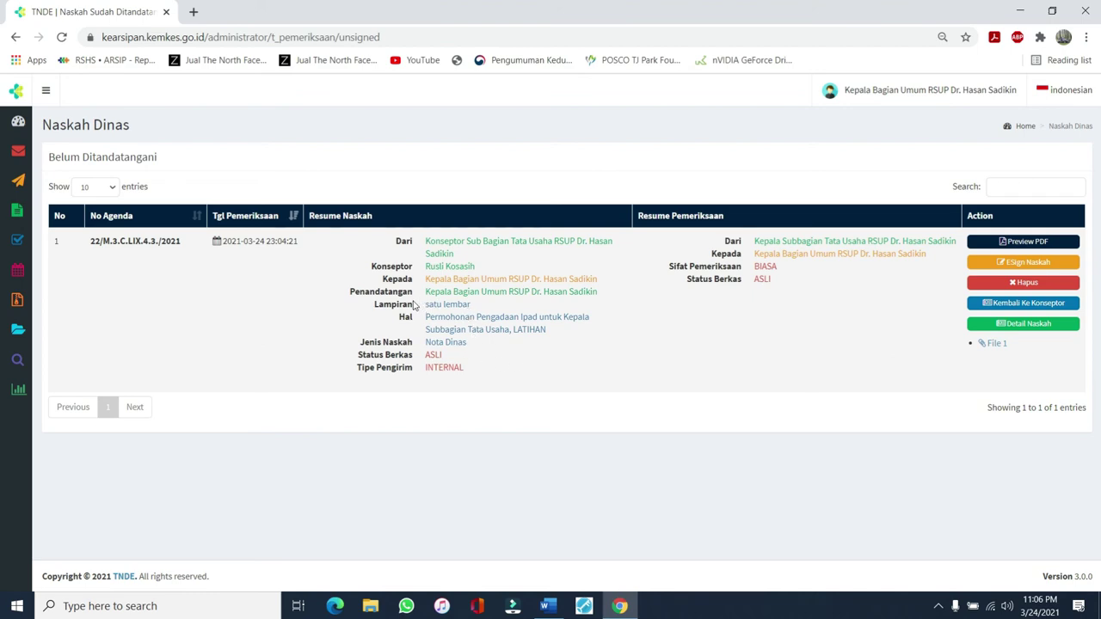
Check the Lampiran value 'satu lembar' and open the File 1 attachment
drag(425, 303, 471, 309)
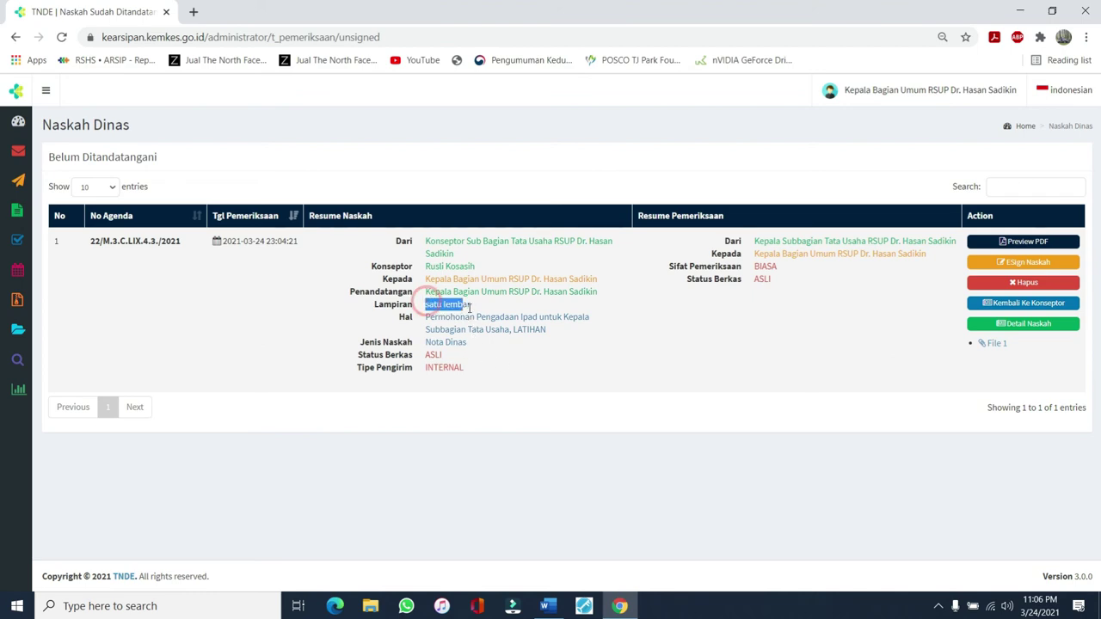
click(996, 345)
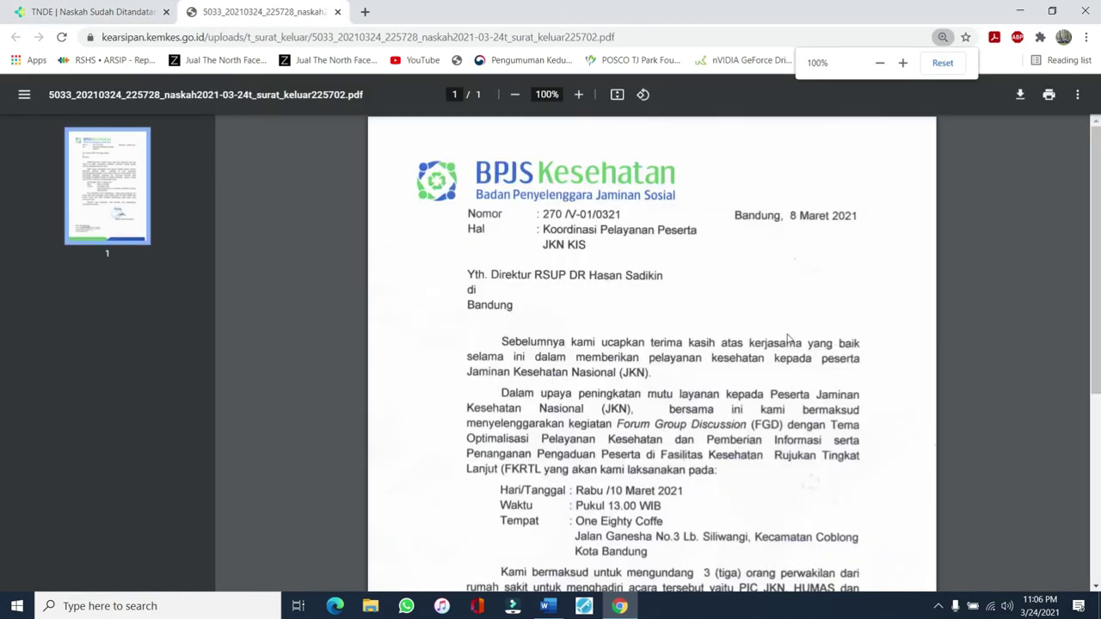
Look over the BPJS Kesehatan attachment letter and close its tab
scroll(788, 337, down, 3)
scroll(788, 337, up, 3)
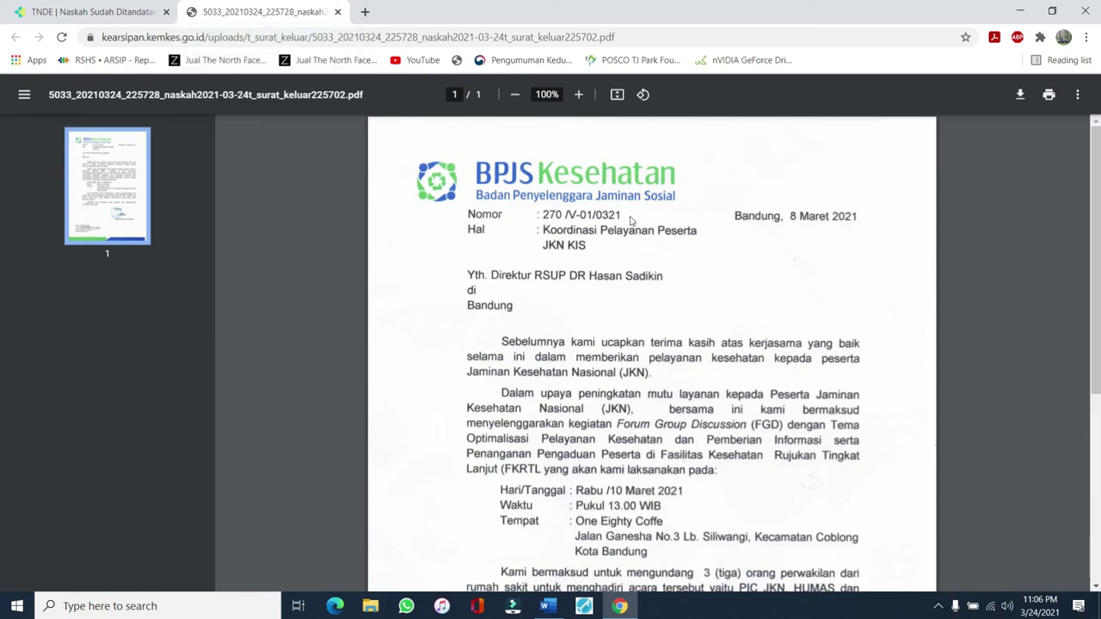
click(339, 12)
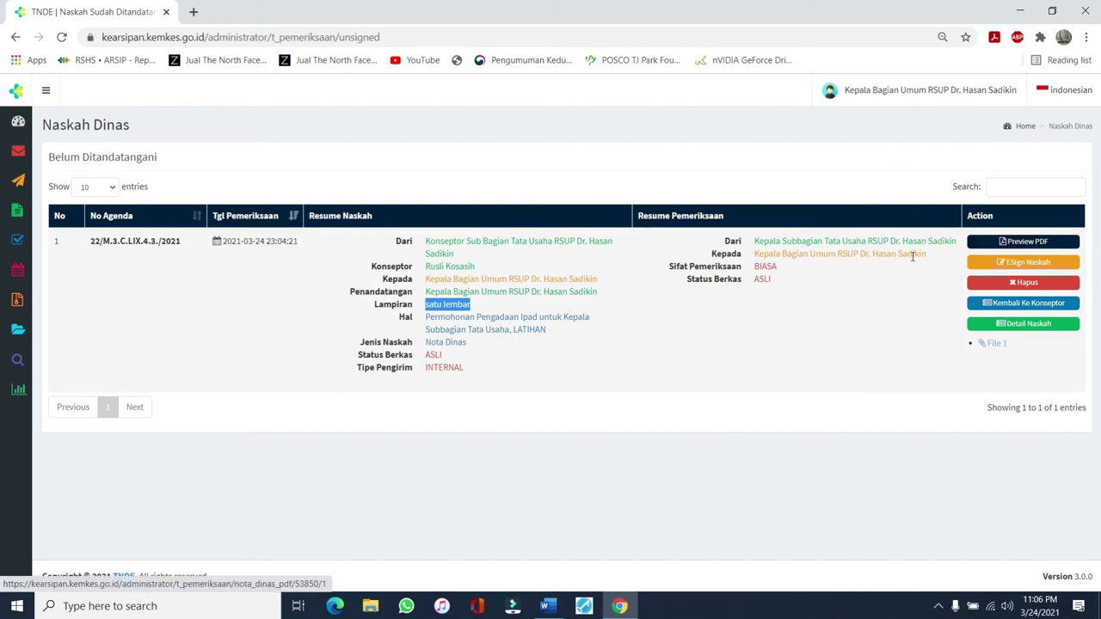
Open the ESign Naskah page for the Nota Dinas and inspect the first reviewer entry
click(1019, 267)
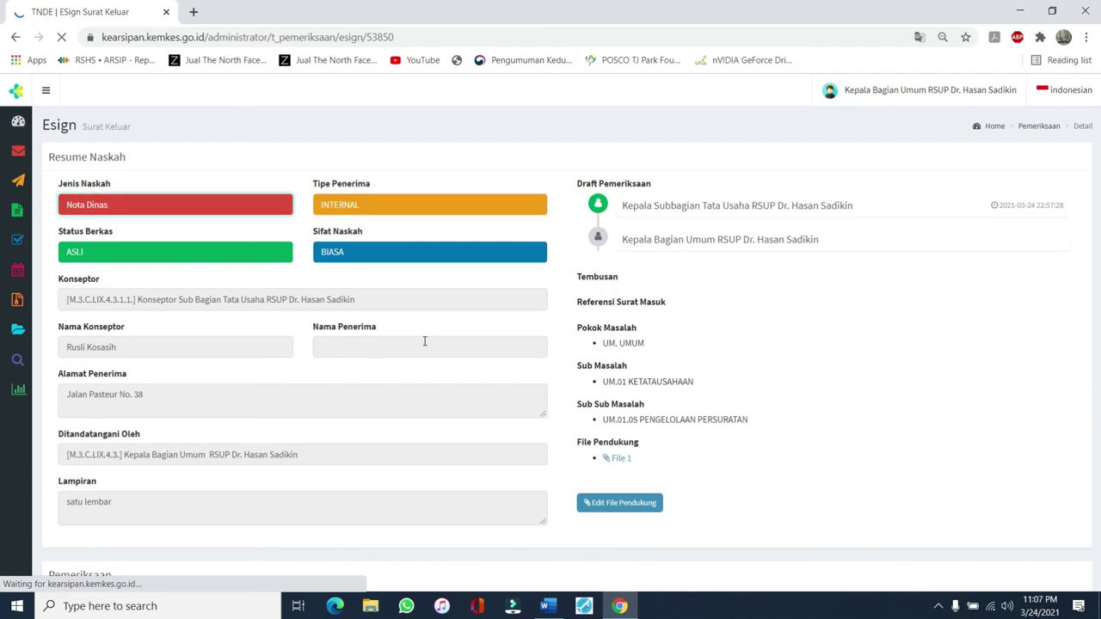
scroll(403, 332, down, 5)
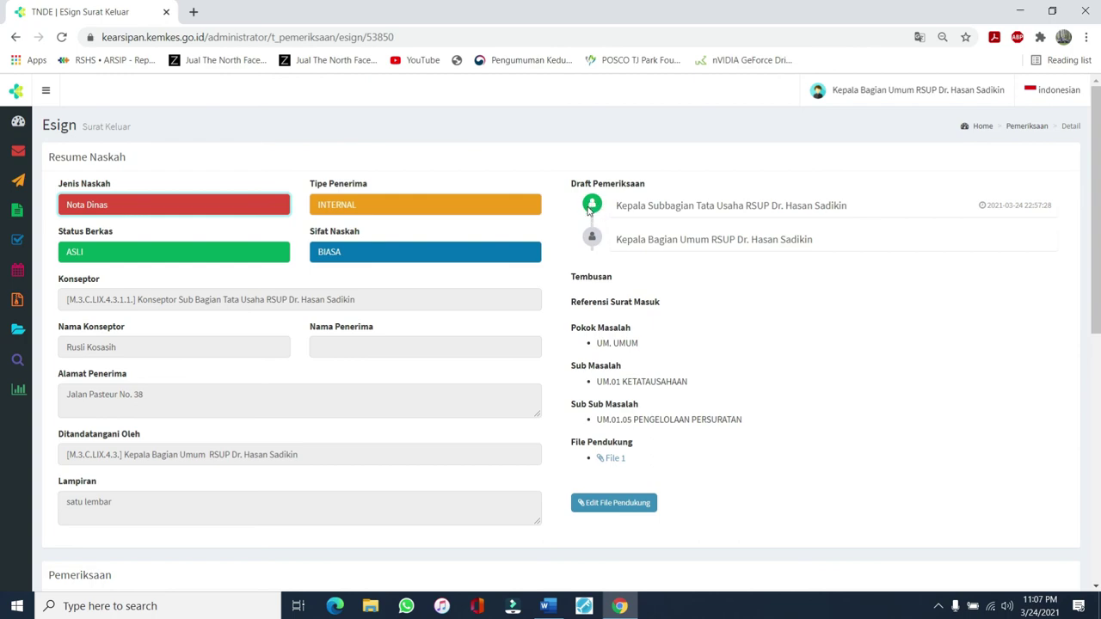
triple_click(990, 204)
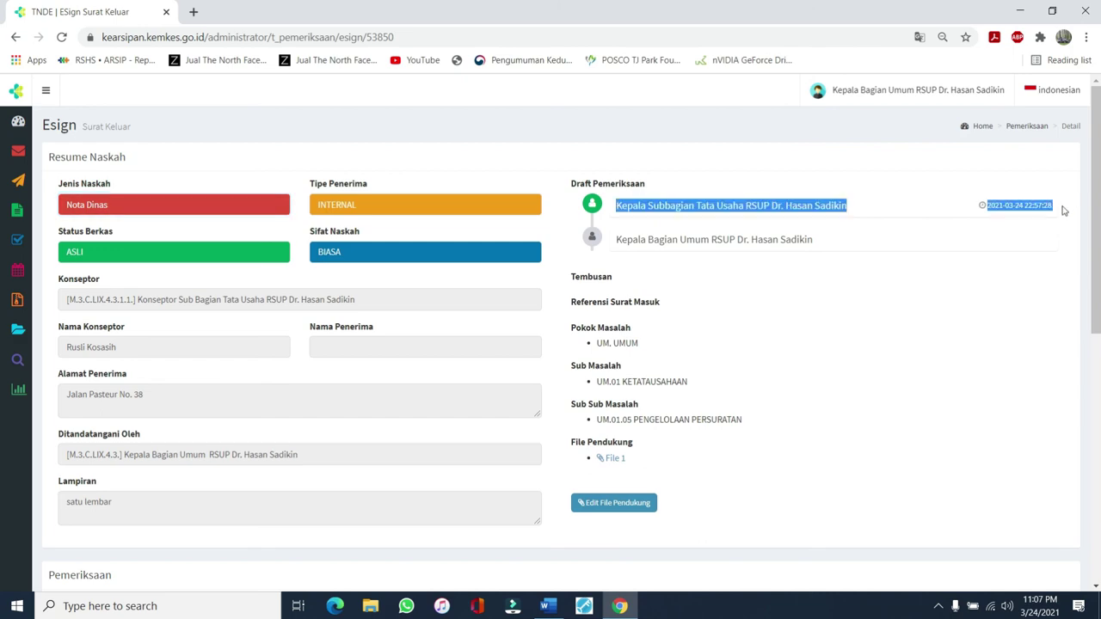
click(1042, 222)
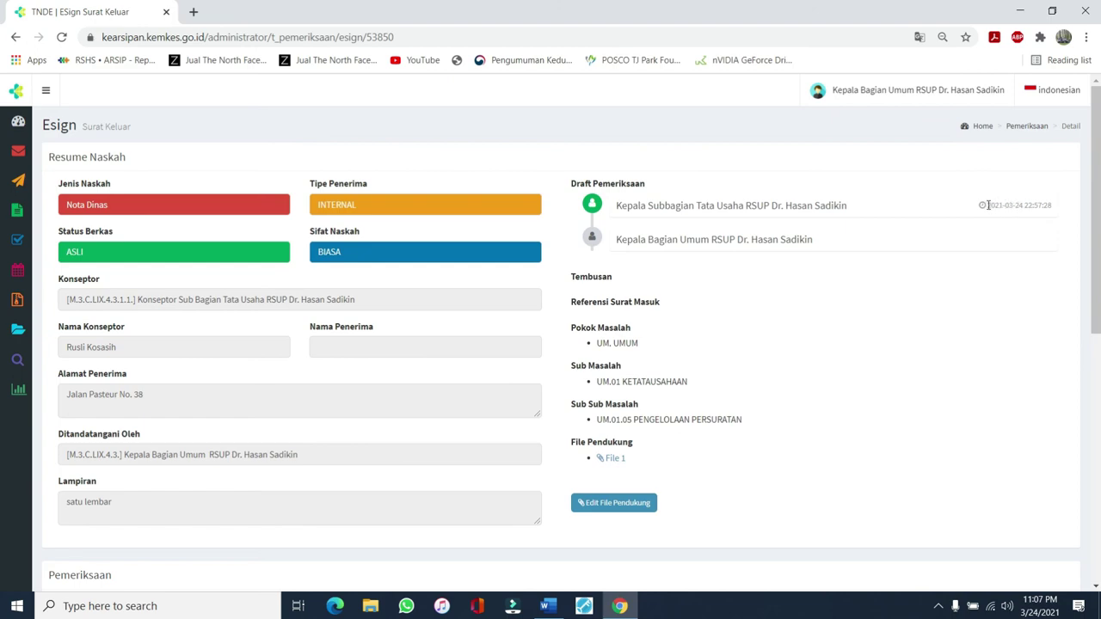
drag(989, 205, 1053, 204)
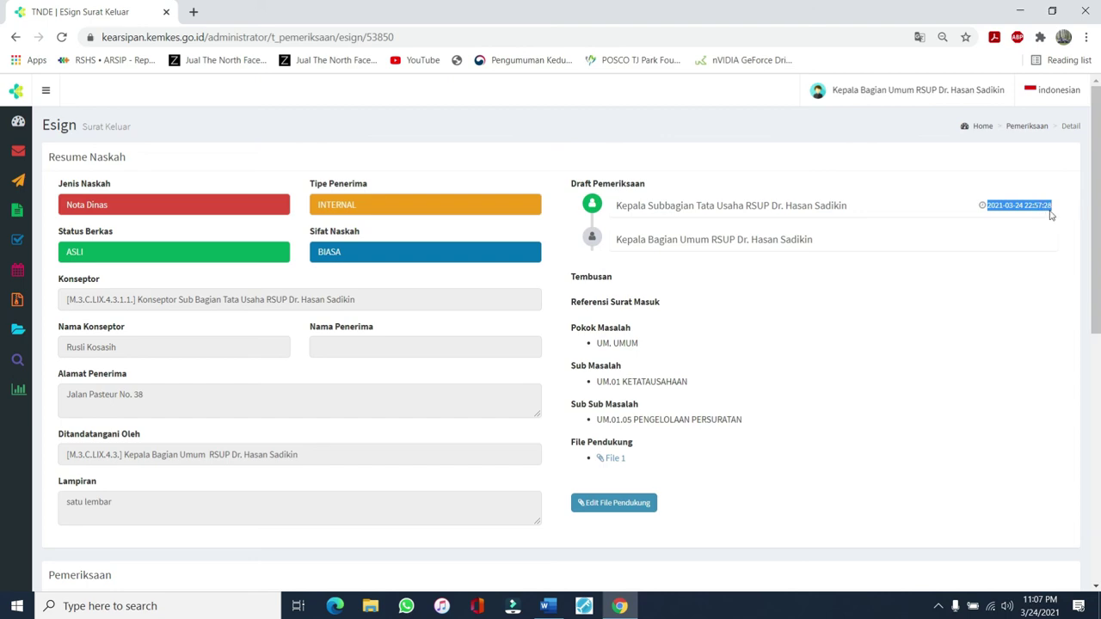
click(1029, 182)
drag(989, 206, 1061, 204)
click(621, 203)
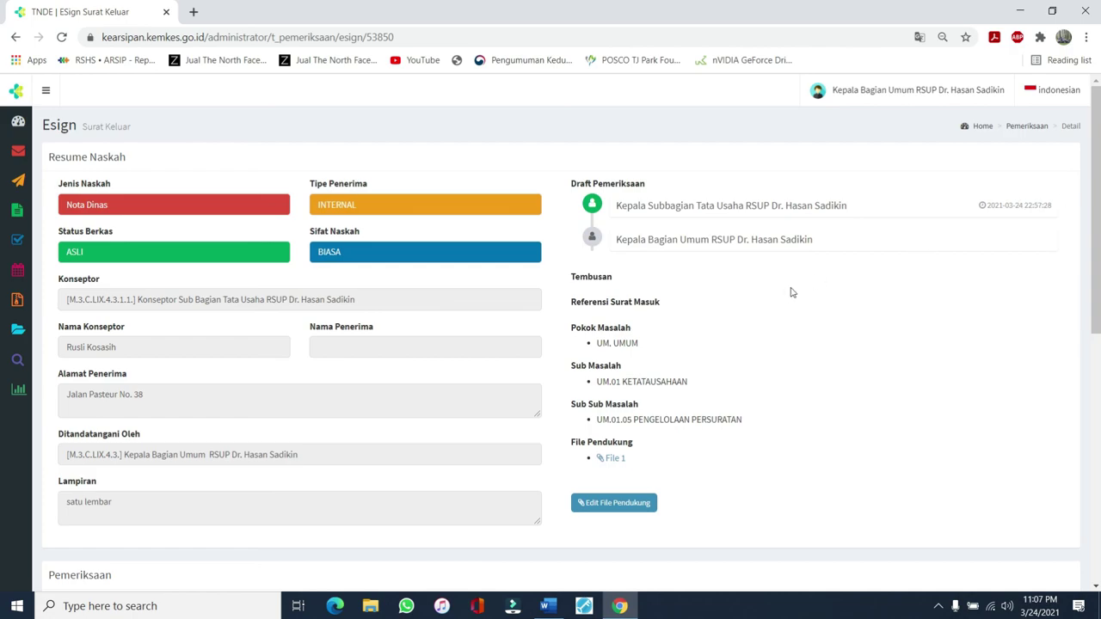
scroll(641, 241, down, 1)
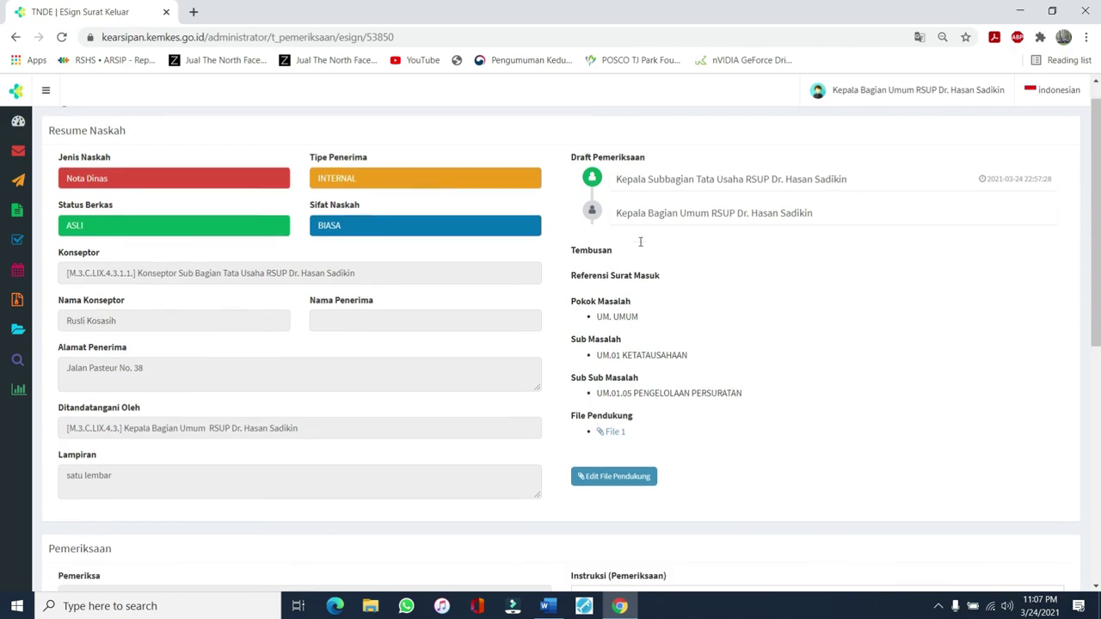
Open Preview PDF under the Instruksi editor in the Pemeriksaan section
scroll(594, 181, down, 3)
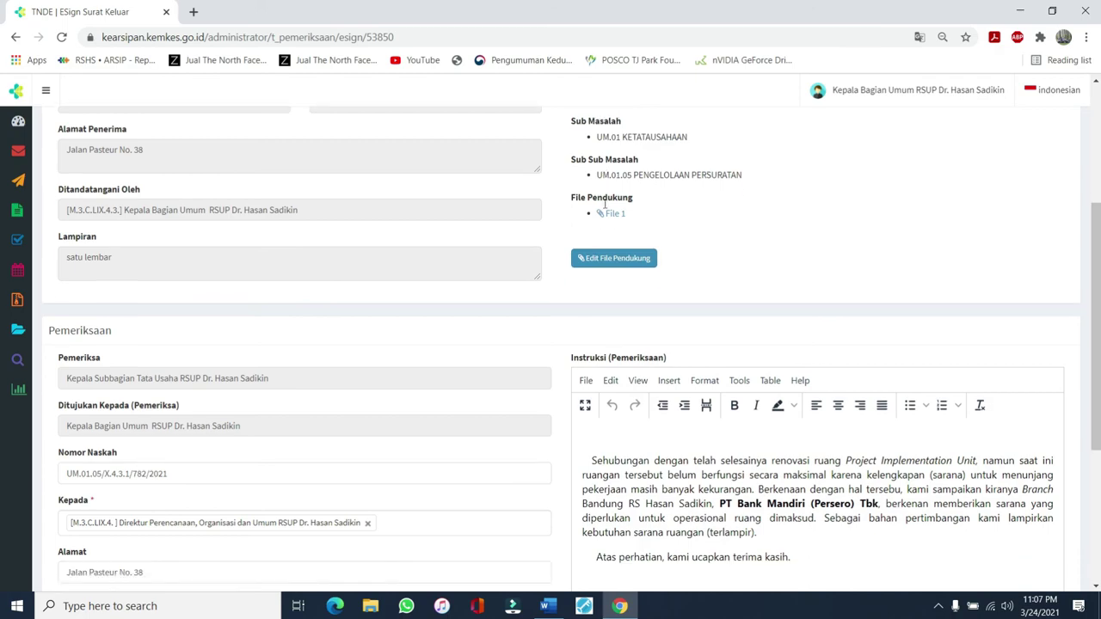
scroll(607, 256, down, 3)
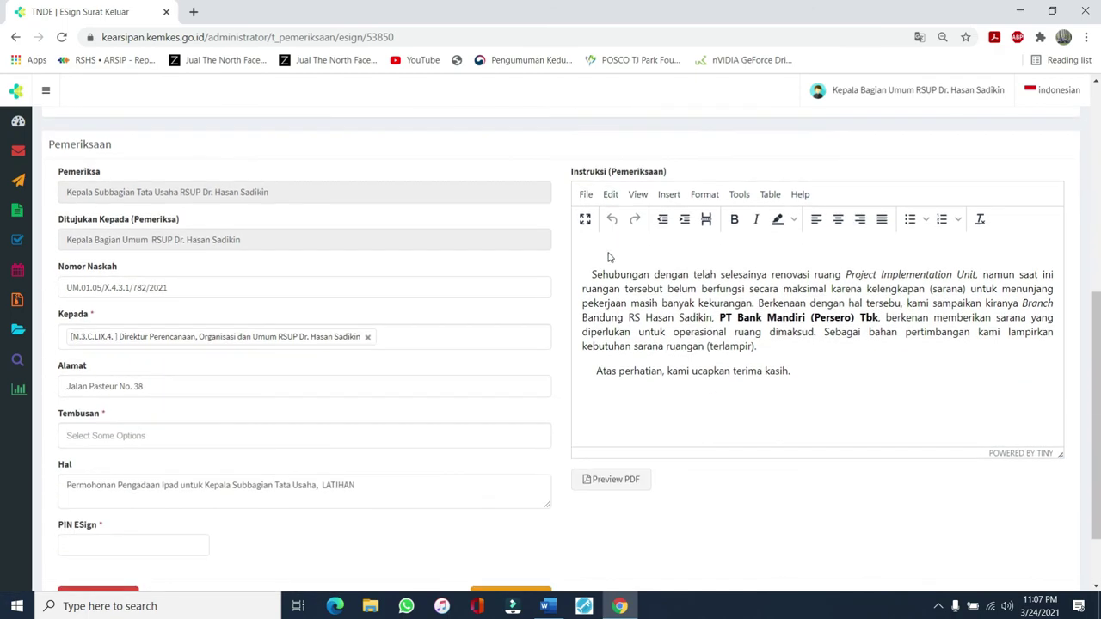
scroll(631, 263, down, 1)
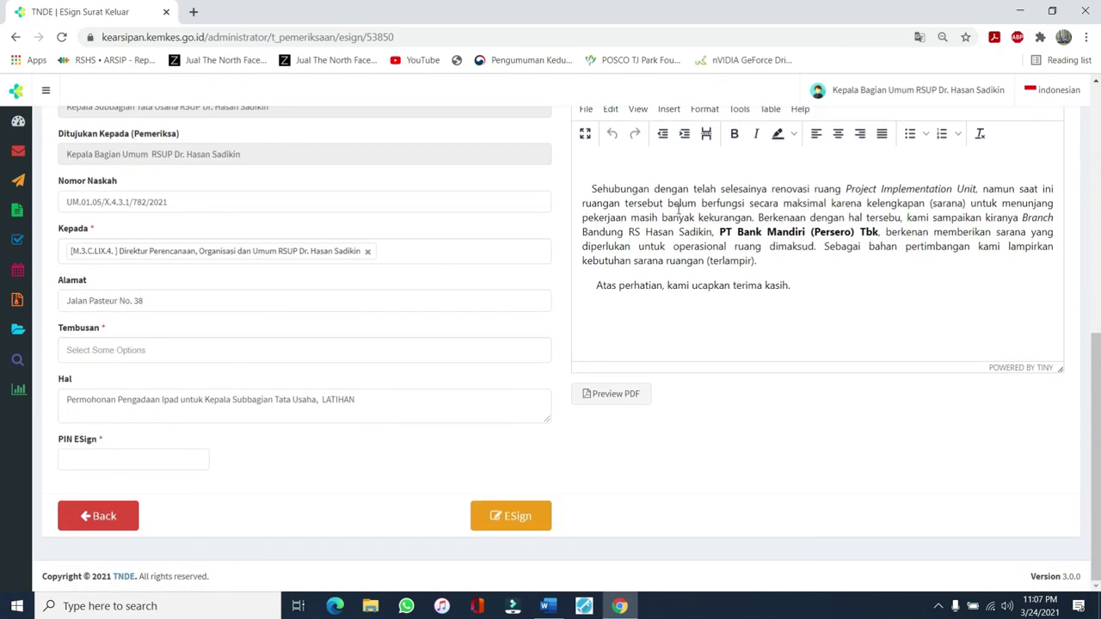
scroll(676, 215, up, 1)
scroll(669, 221, down, 1)
scroll(703, 191, up, 2)
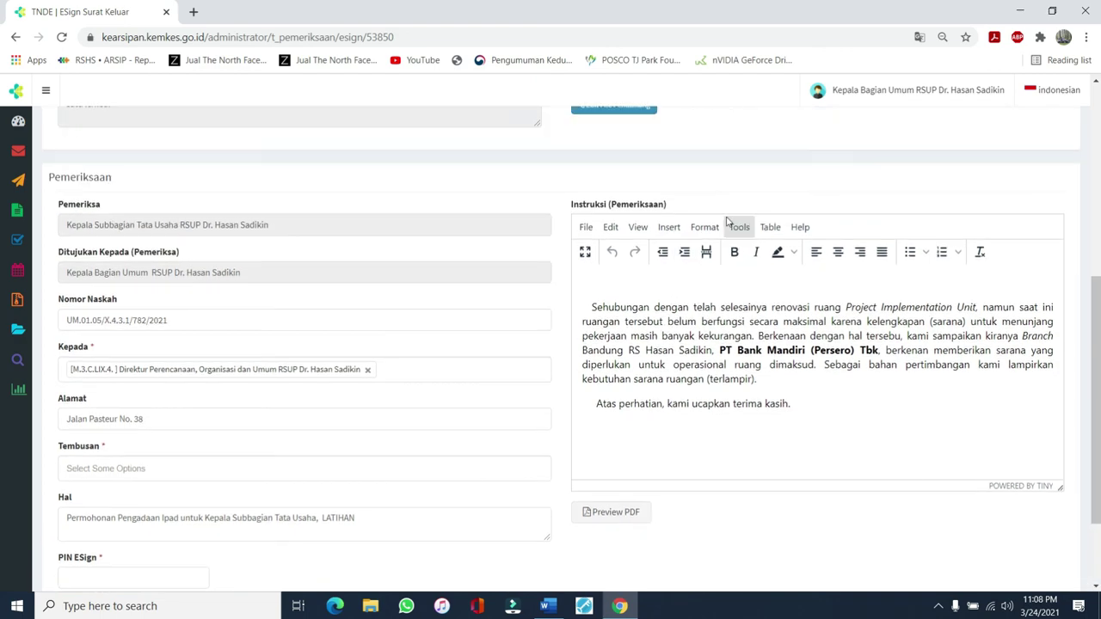
scroll(732, 241, down, 2)
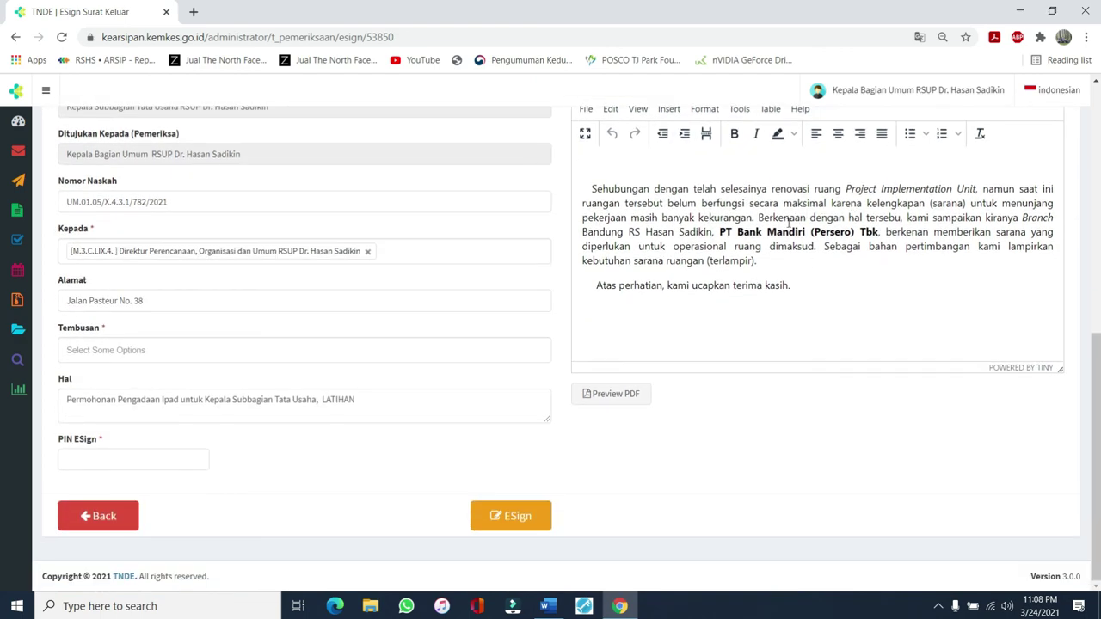
click(615, 396)
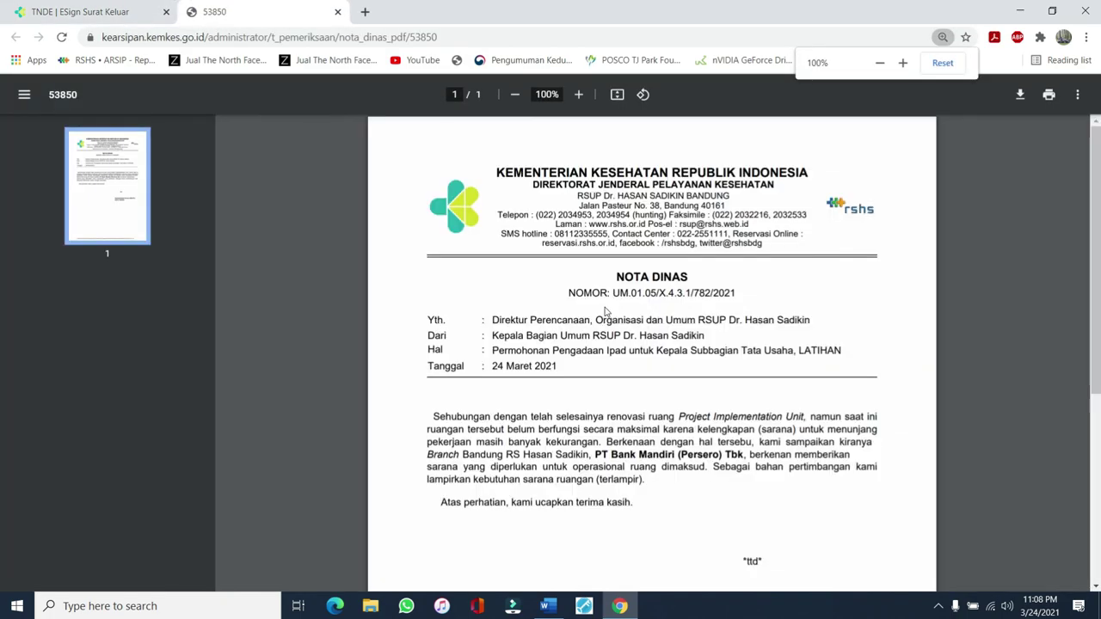
Scroll the Nota Dinas PDF to its e-signature footer and back, then close it
scroll(602, 312, down, 4)
scroll(602, 313, up, 4)
scroll(603, 315, down, 4)
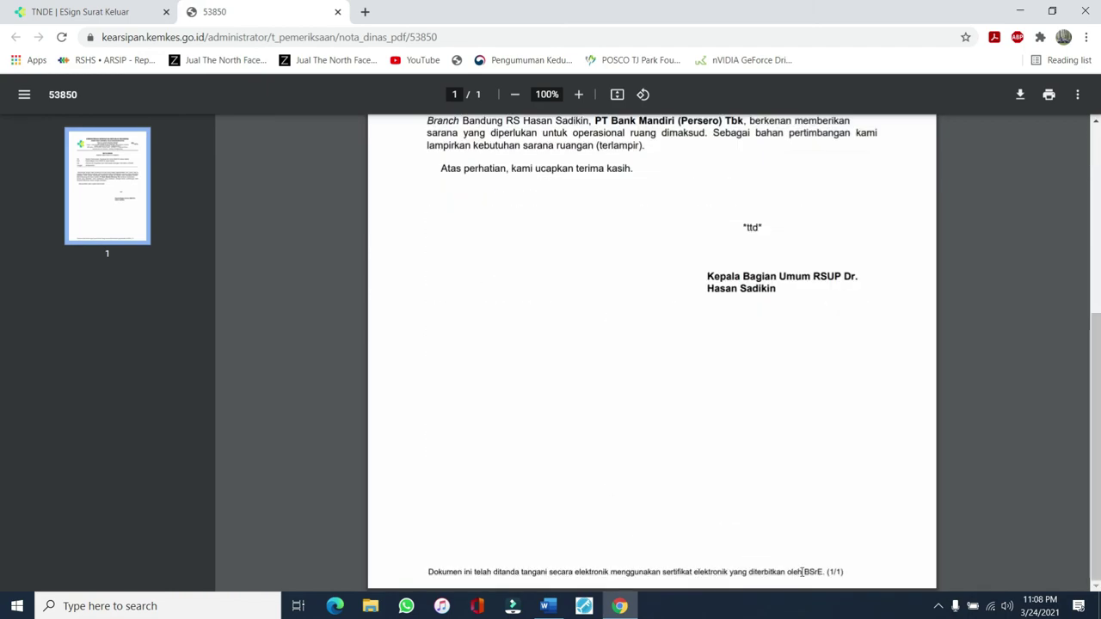
scroll(406, 350, up, 4)
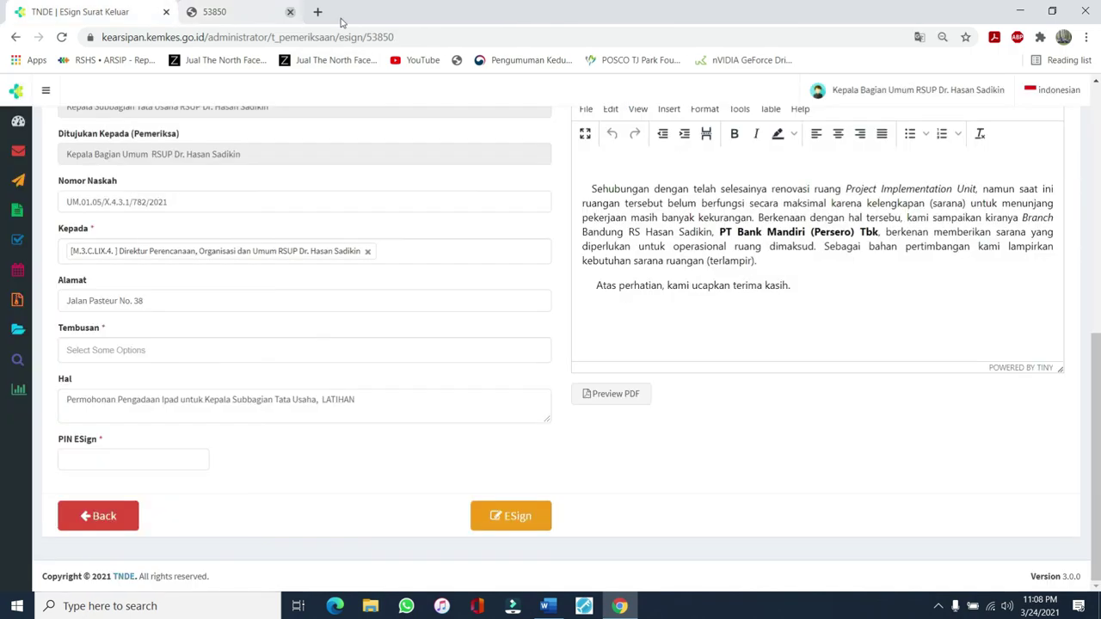
click(337, 11)
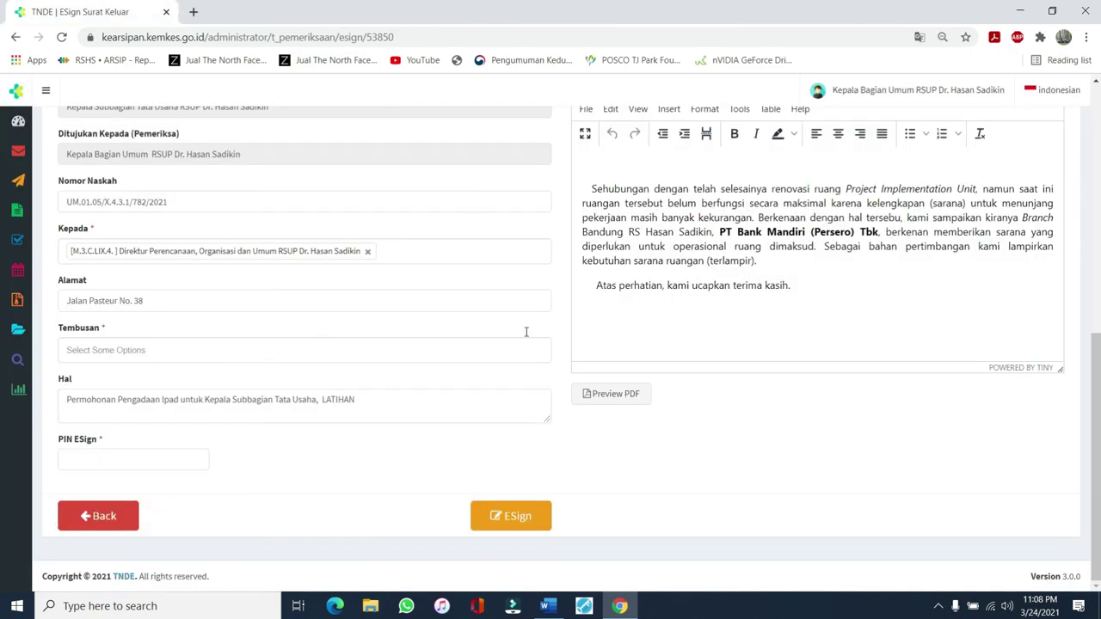
Focus the PIN ESign field on the Nota Dinas UM.01.05/X.4.3.1/782/2021 signing form, then review the form
click(108, 457)
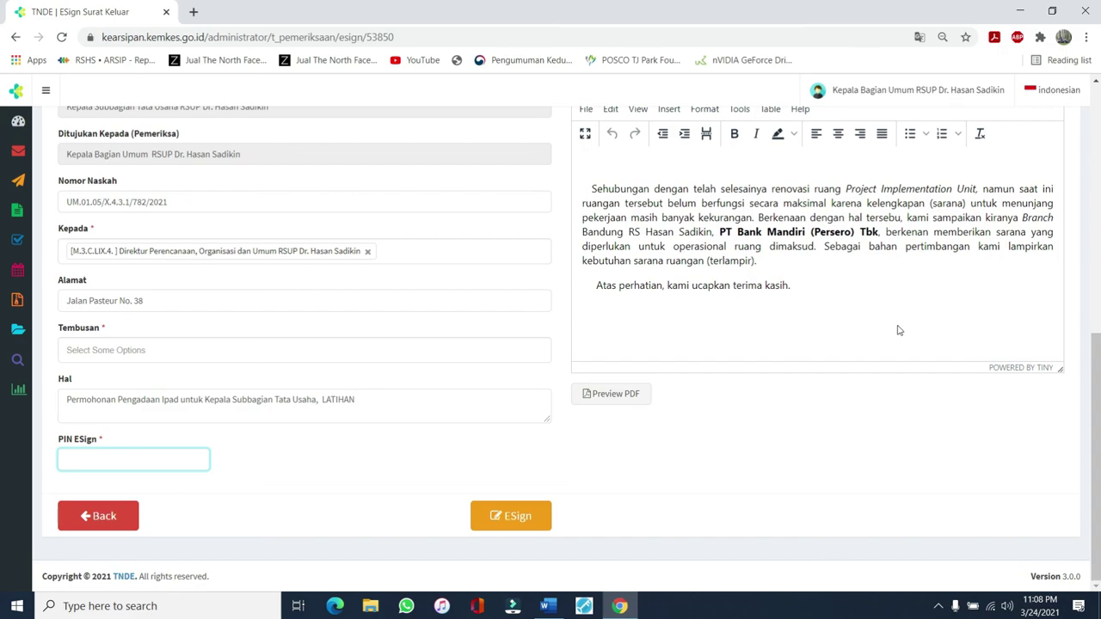
scroll(901, 331, up, 3)
scroll(795, 309, down, 3)
scroll(753, 396, up, 2)
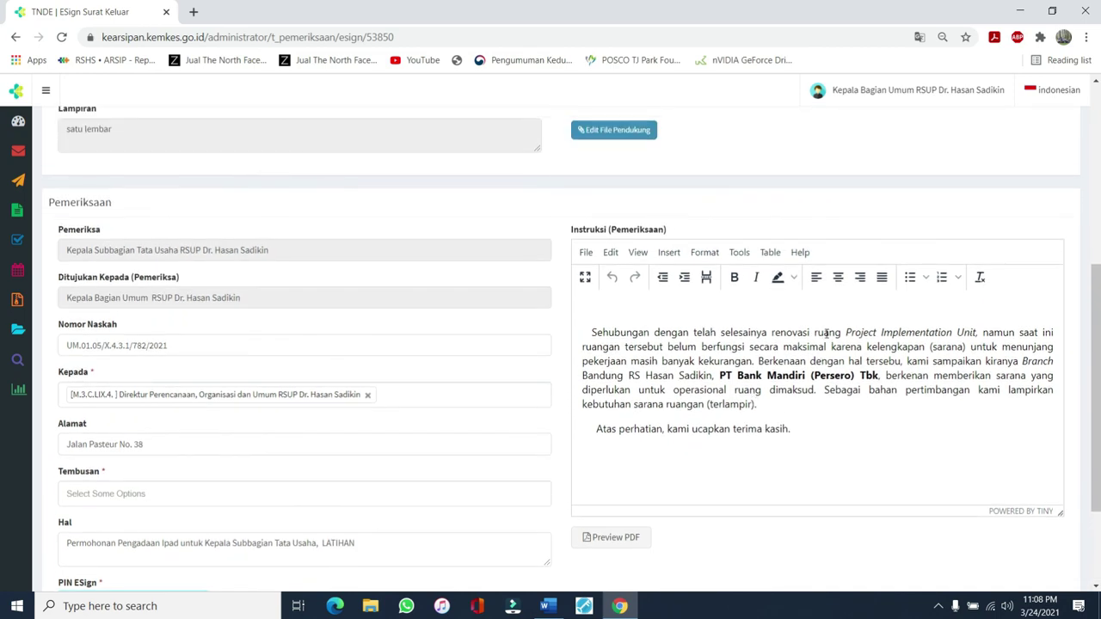